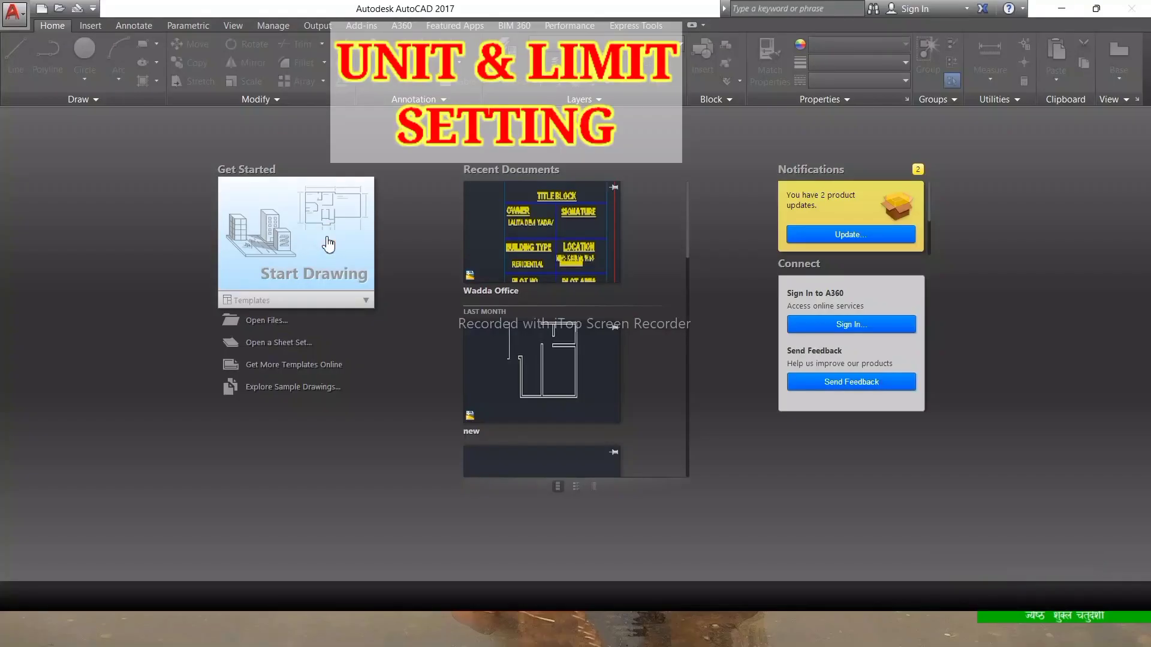
- Start a new drawing and set its units to length precision 0 with Millimeters as the insertion scale
left_click(328, 245)
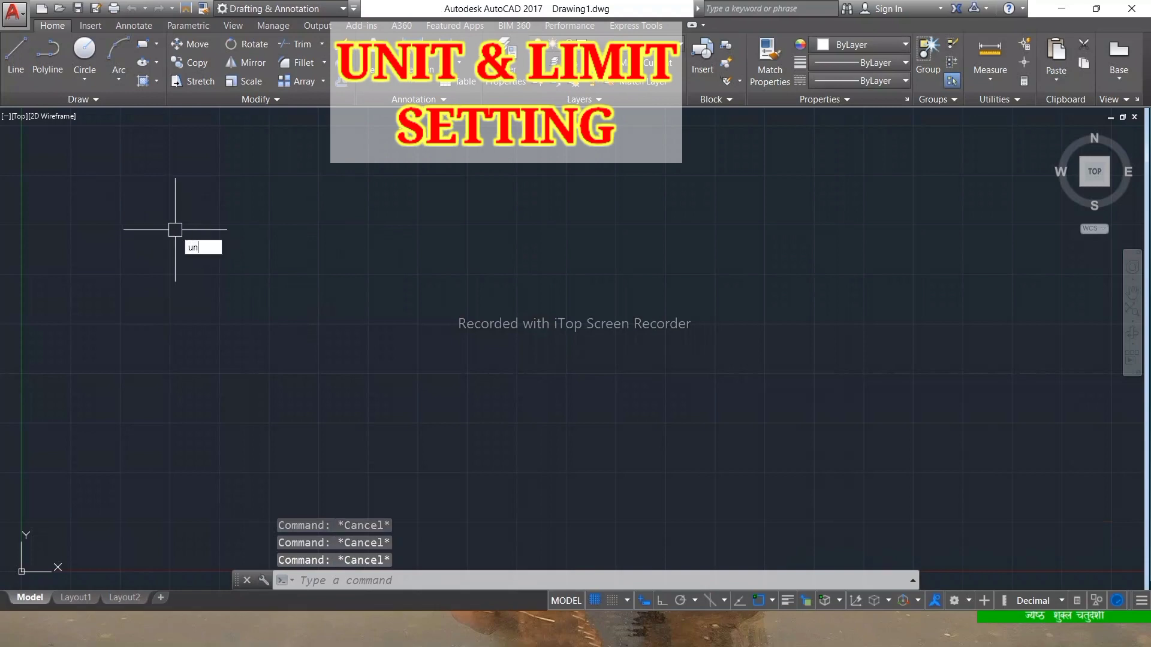
type("un")
key("Return")
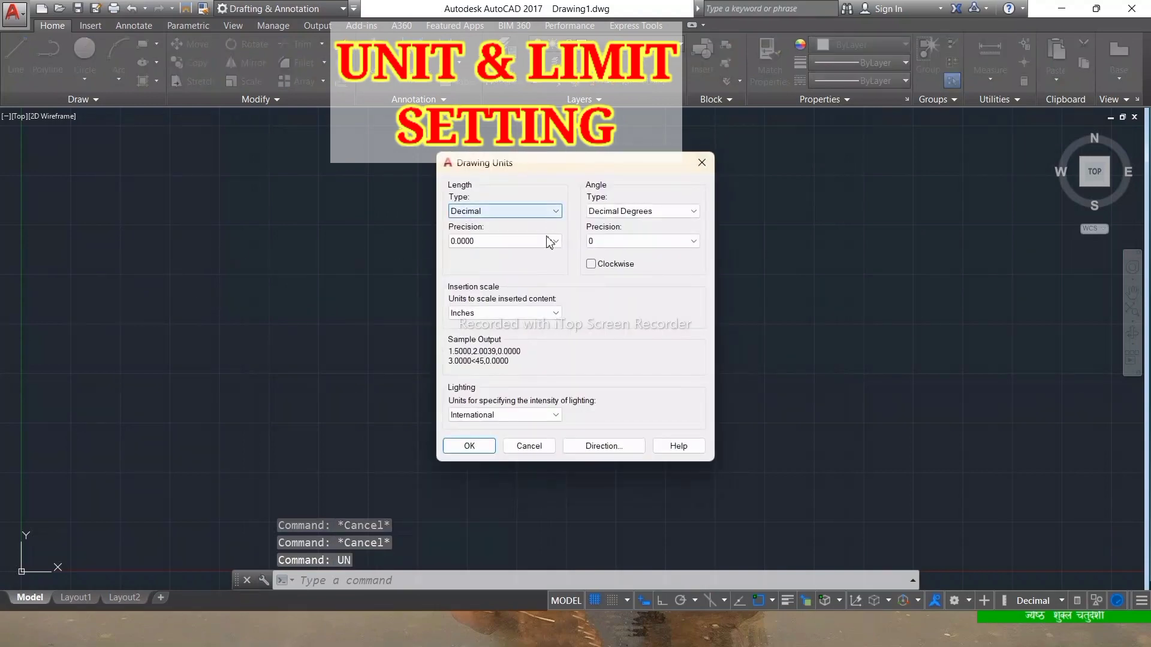
left_click(550, 241)
left_click(516, 252)
left_click(539, 312)
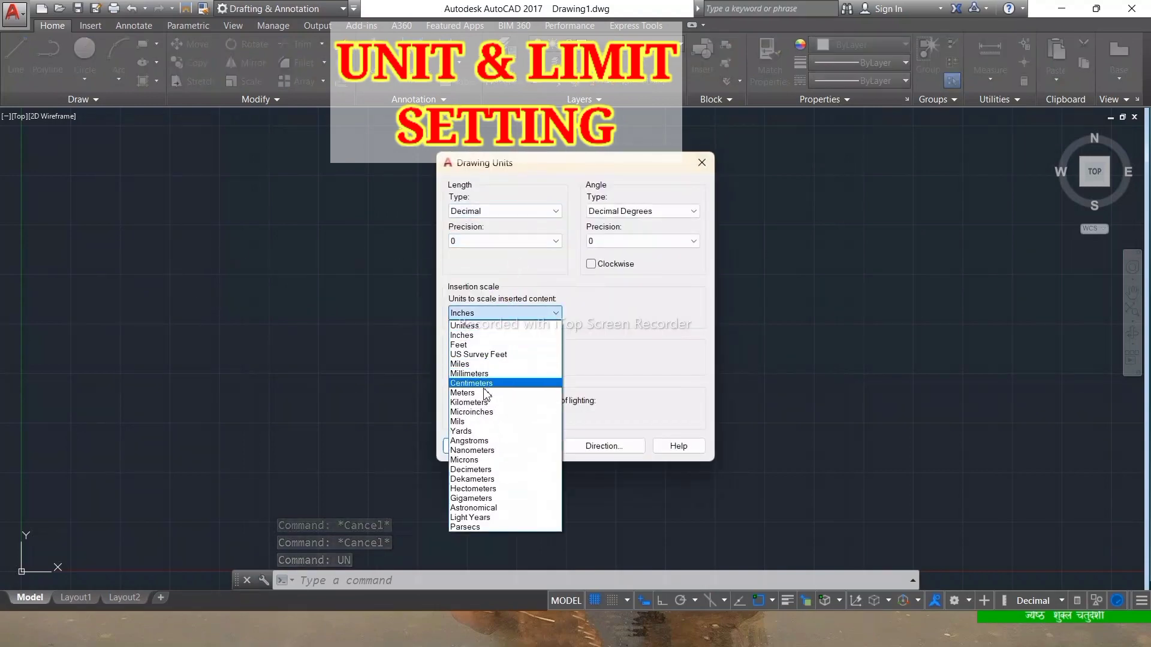
left_click(488, 373)
left_click(465, 447)
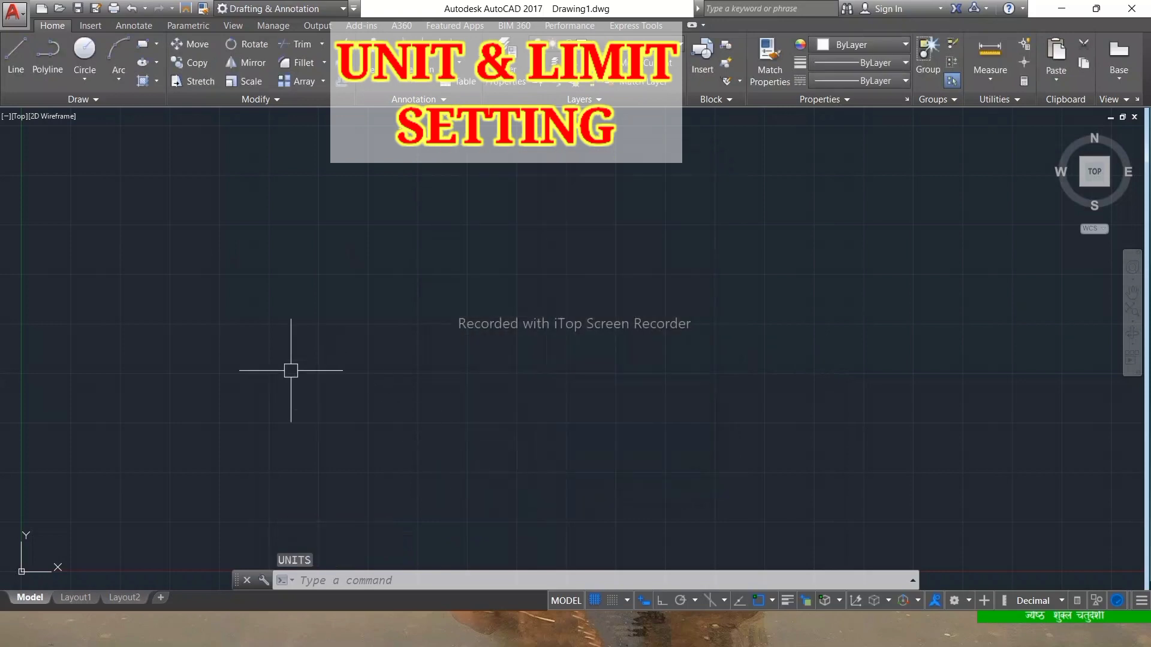
- Try to reset the model space limits with the lower-left corner at 5000,5000
type("lim")
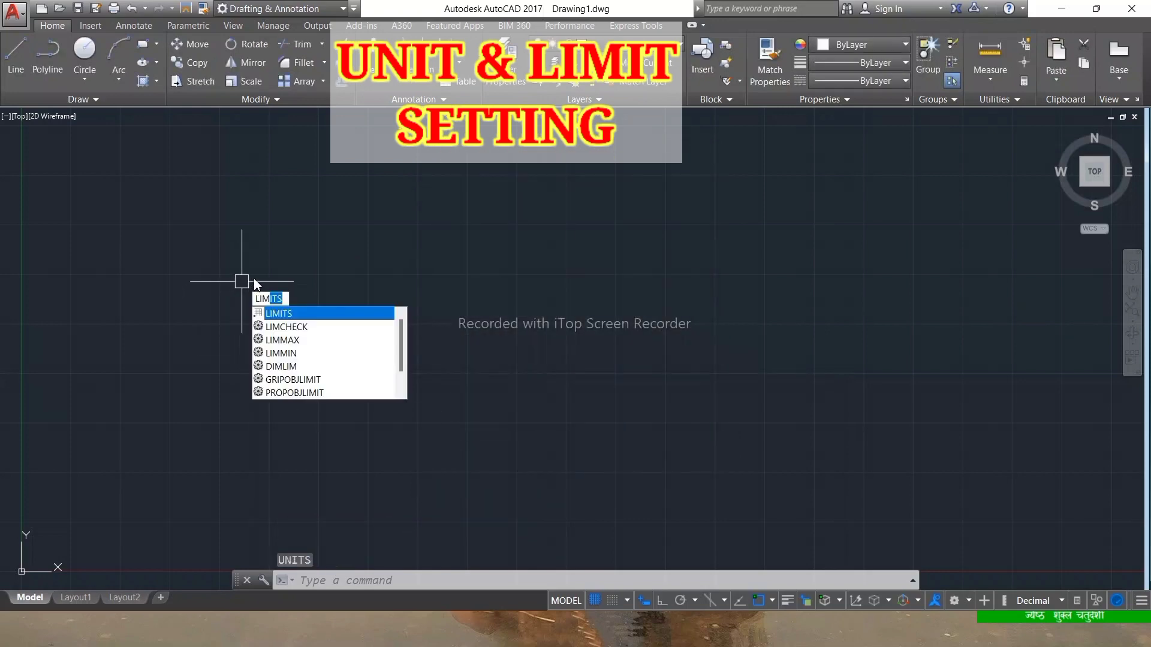
key("Return")
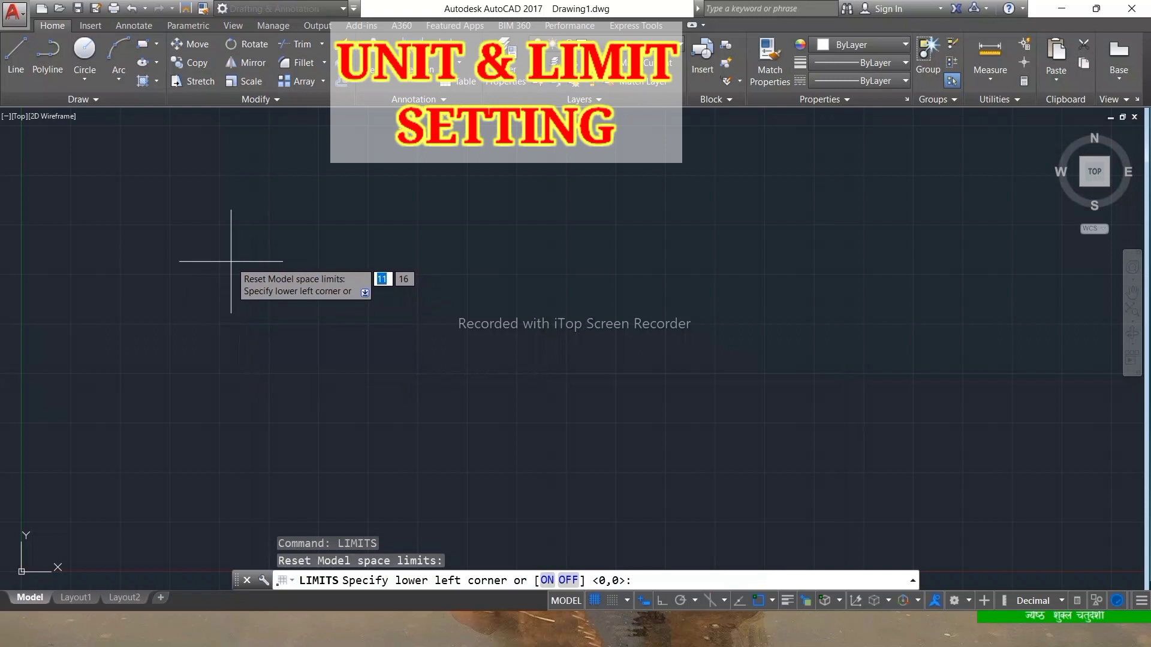
type("5000")
key("Tab")
key("Return")
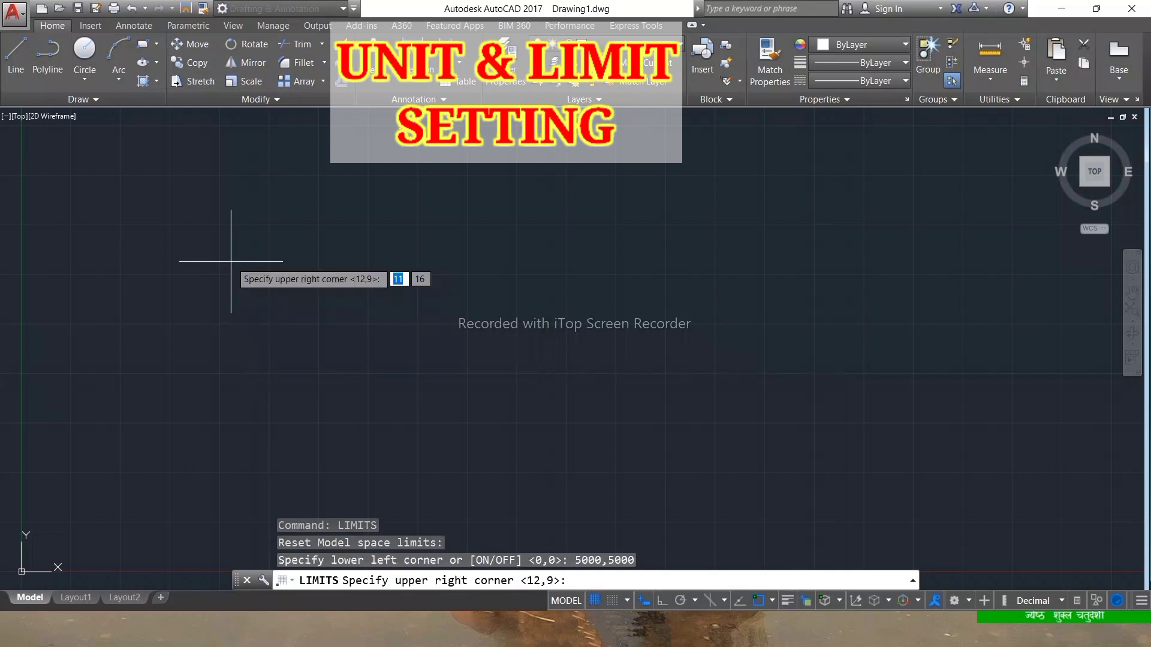
key("Escape")
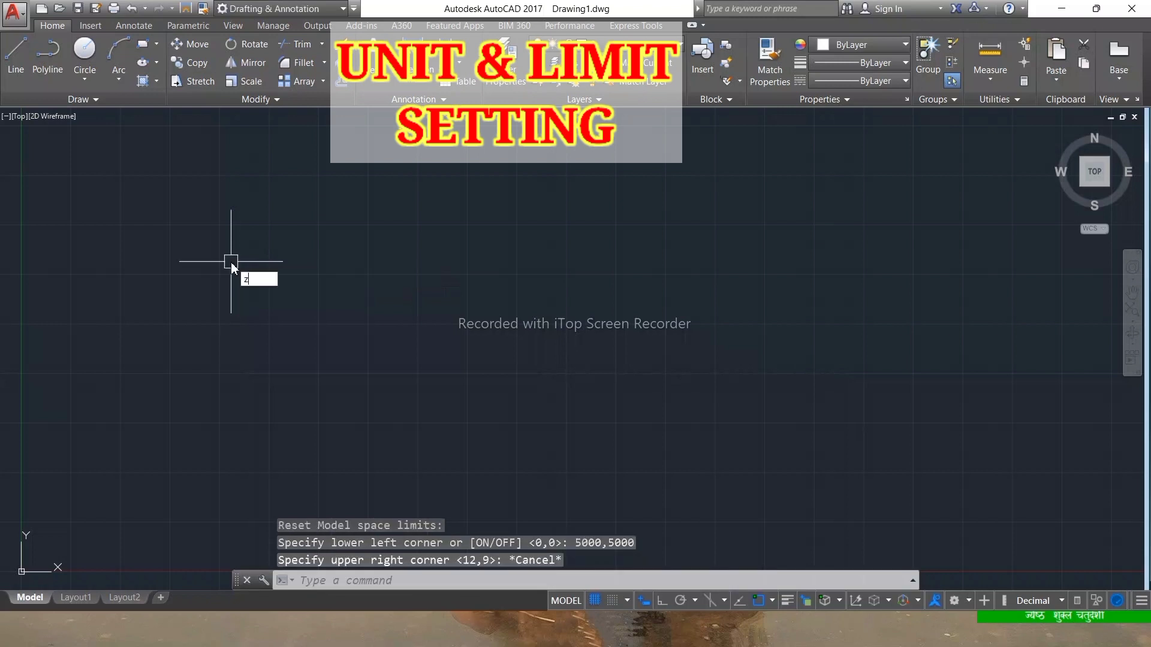
- Zoom to show the entire drawing area with the All option
type("z")
key("Return")
type("a")
key("Return")
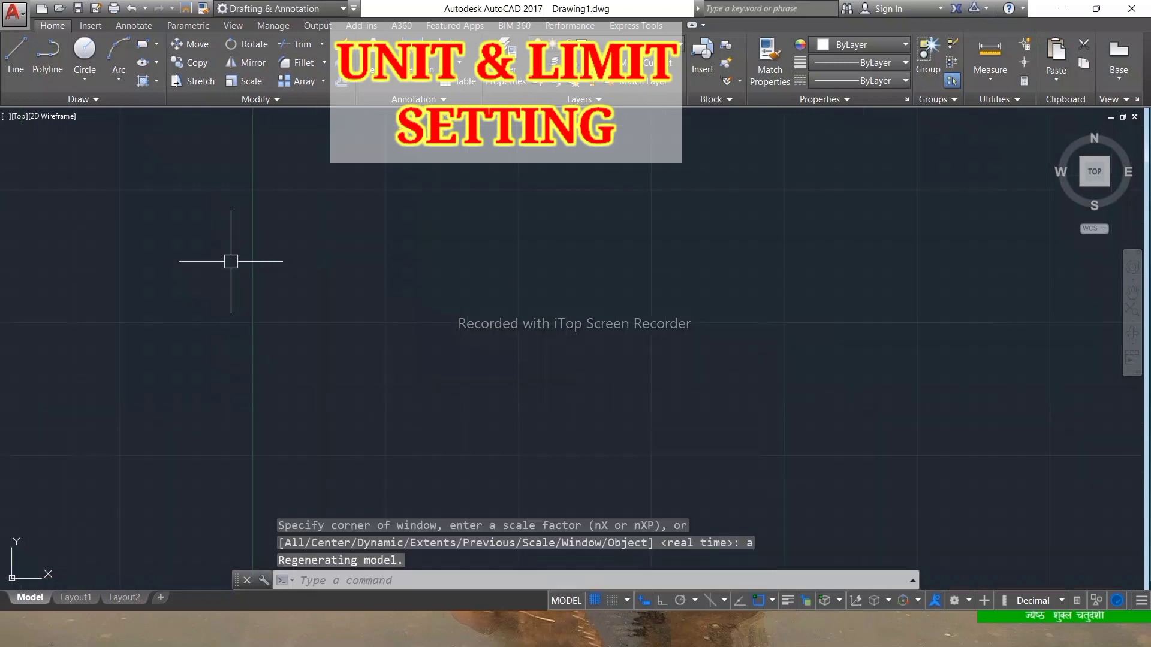
key("Escape")
key("Escape")
- Draw a 15 mm horizontal line to the right, continued by a 35 mm vertical line straight down
scroll(449, 262, "up", 1)
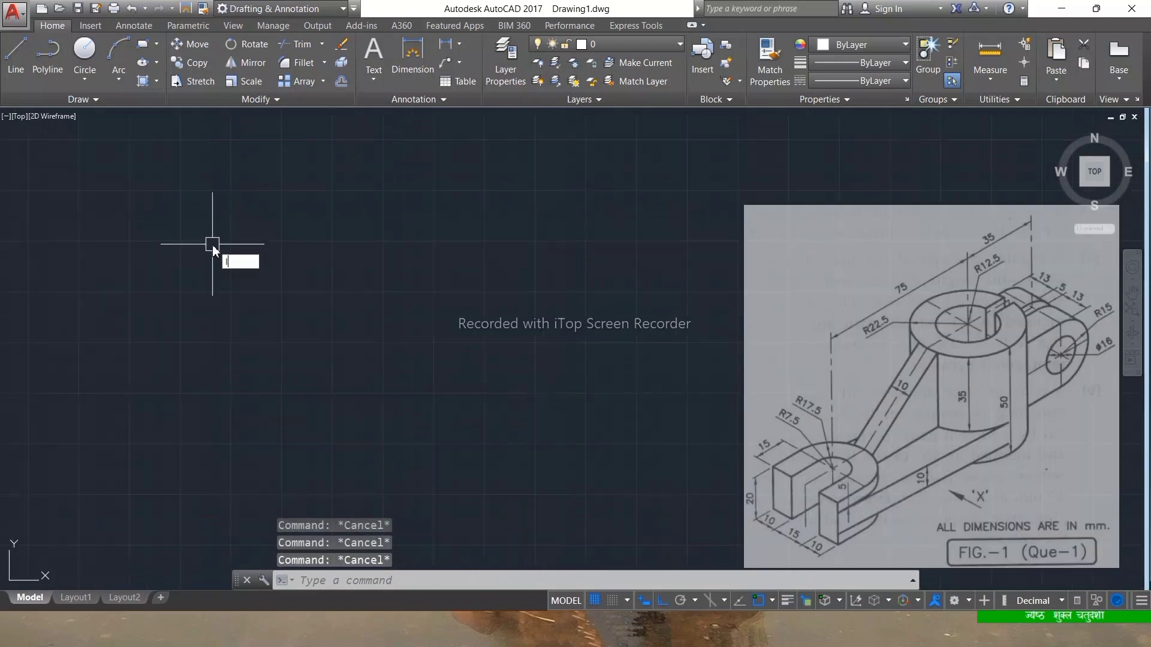
type("l")
key("Return")
left_click(92, 273)
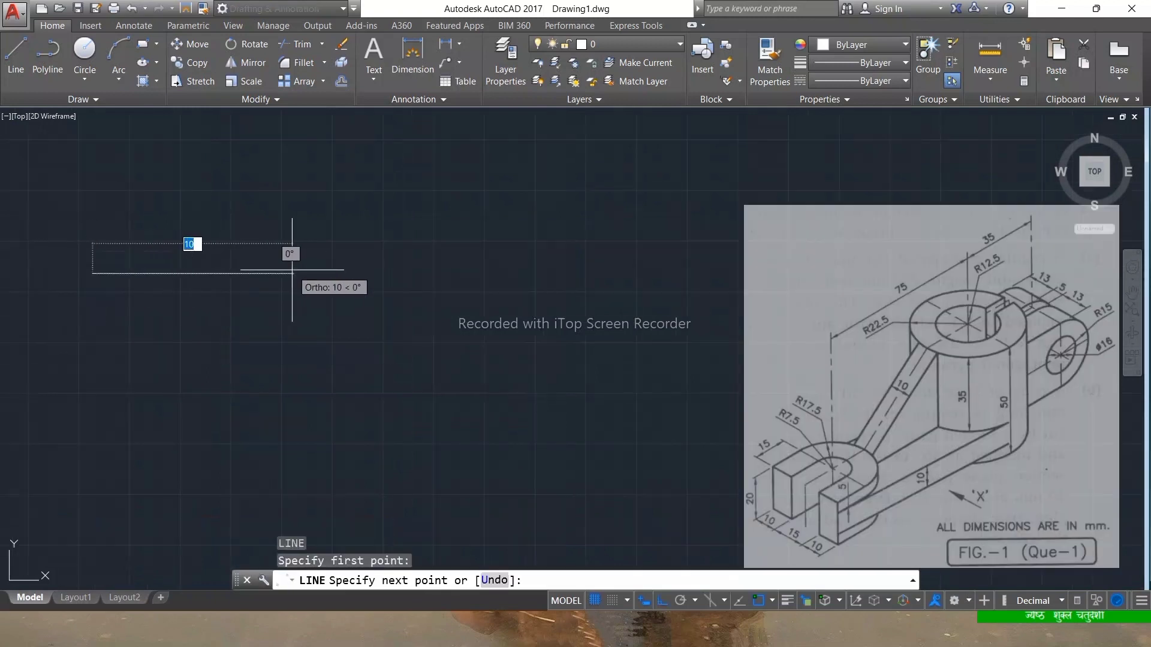
type("15")
key("Return")
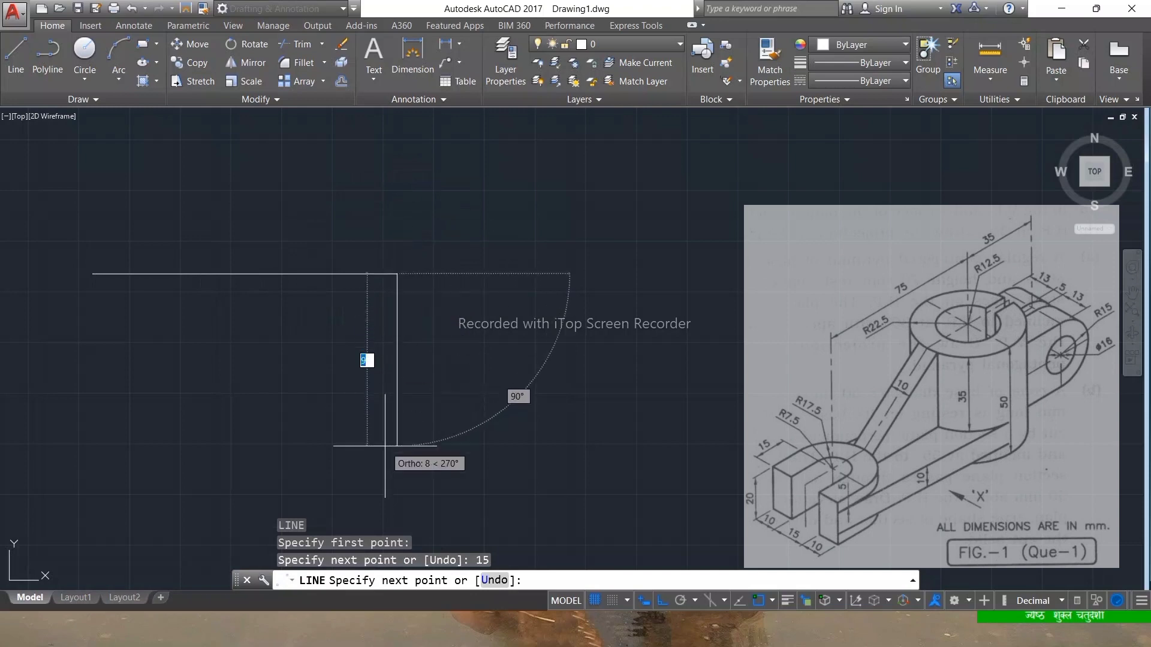
key("Return")
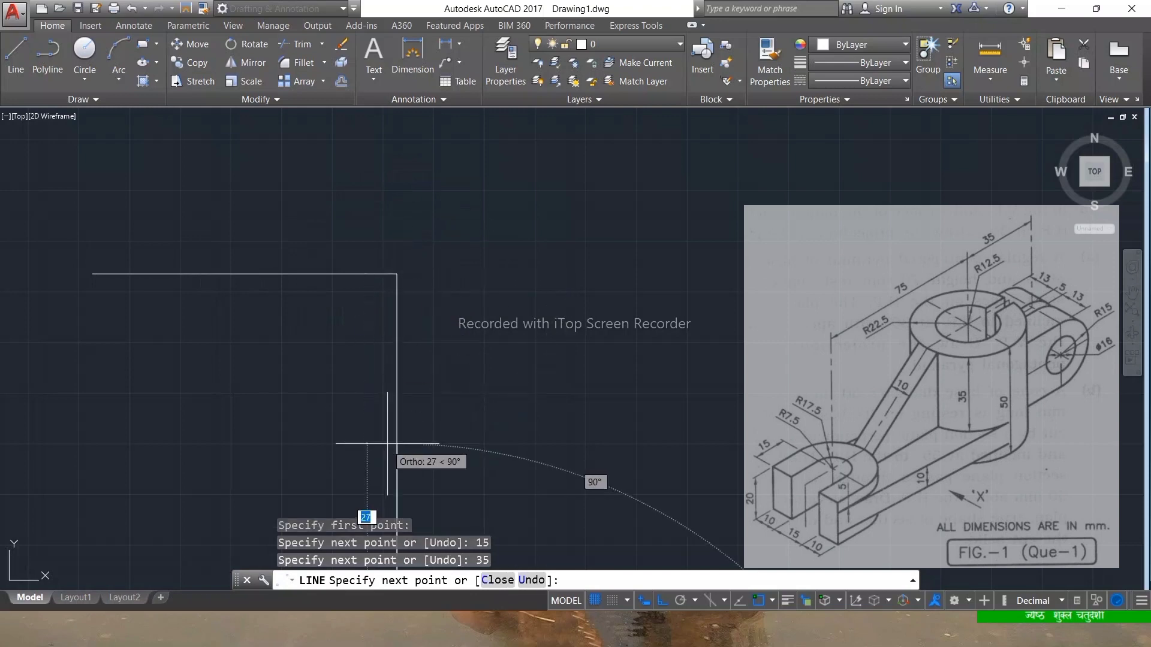
- From the lower end of the 35 mm line, draw the lower prong with lines 15 mm left, 10 mm up and 15 mm right
scroll(328, 221, "up", 2)
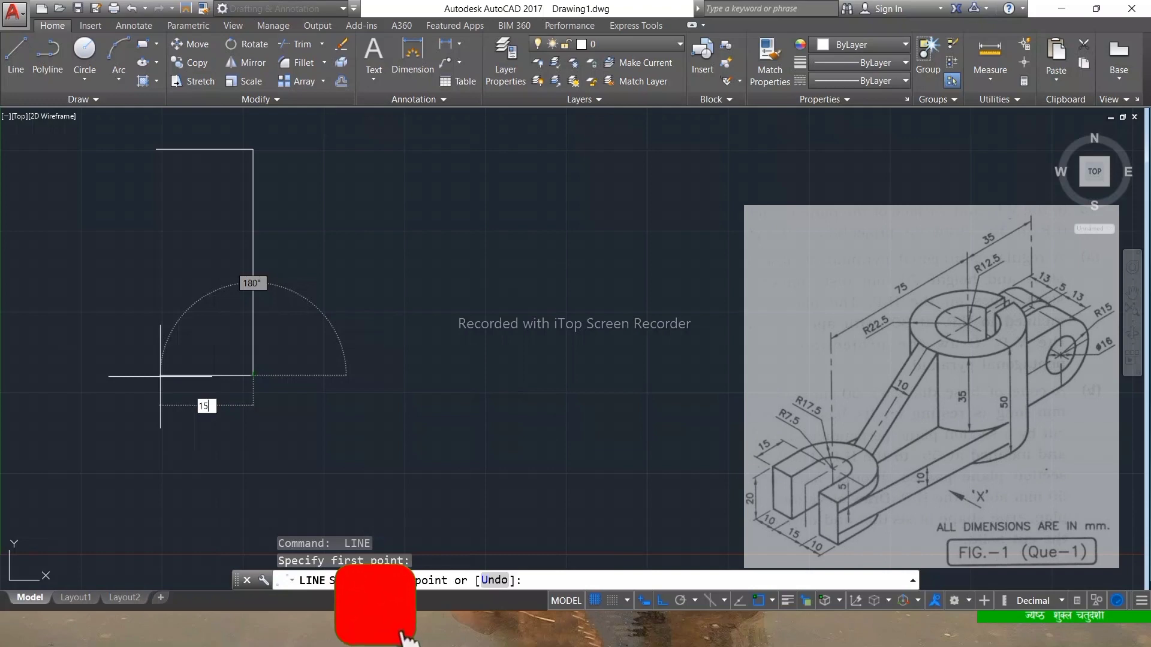
key("Return")
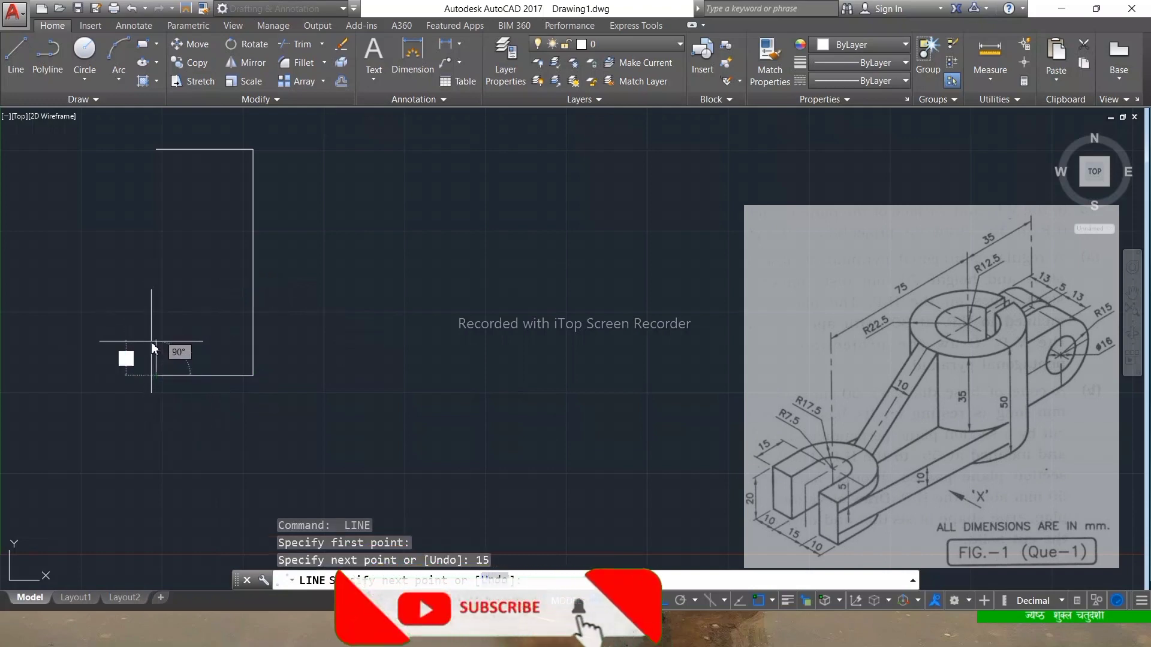
type("10")
key("Return")
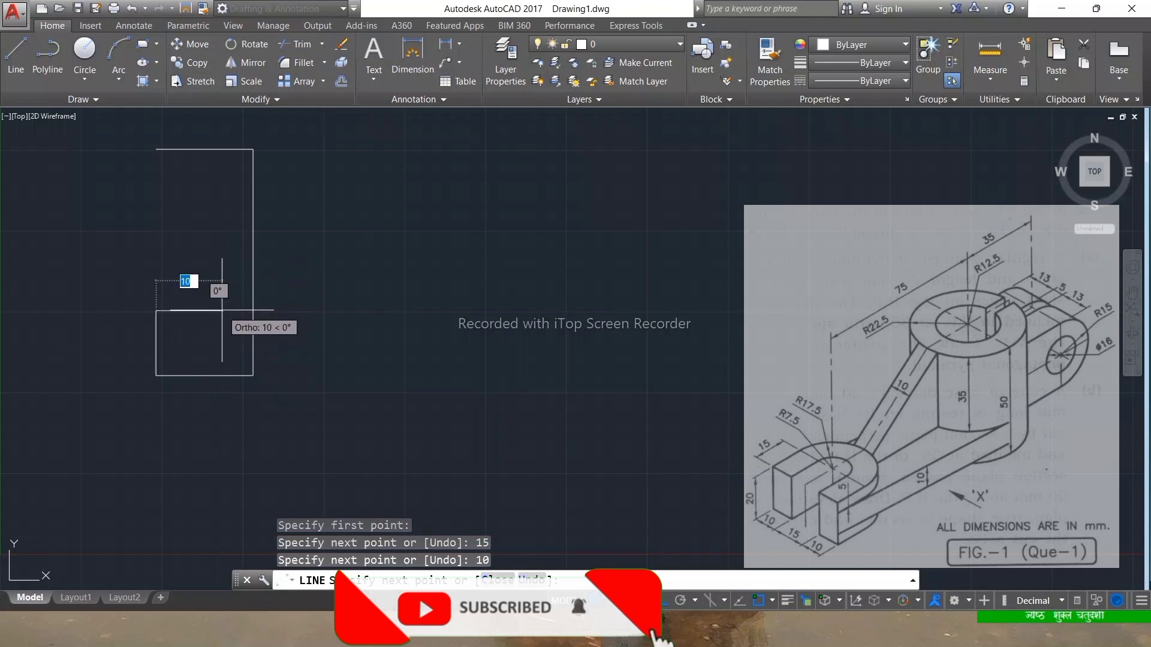
type("15")
key("Return")
key("Escape")
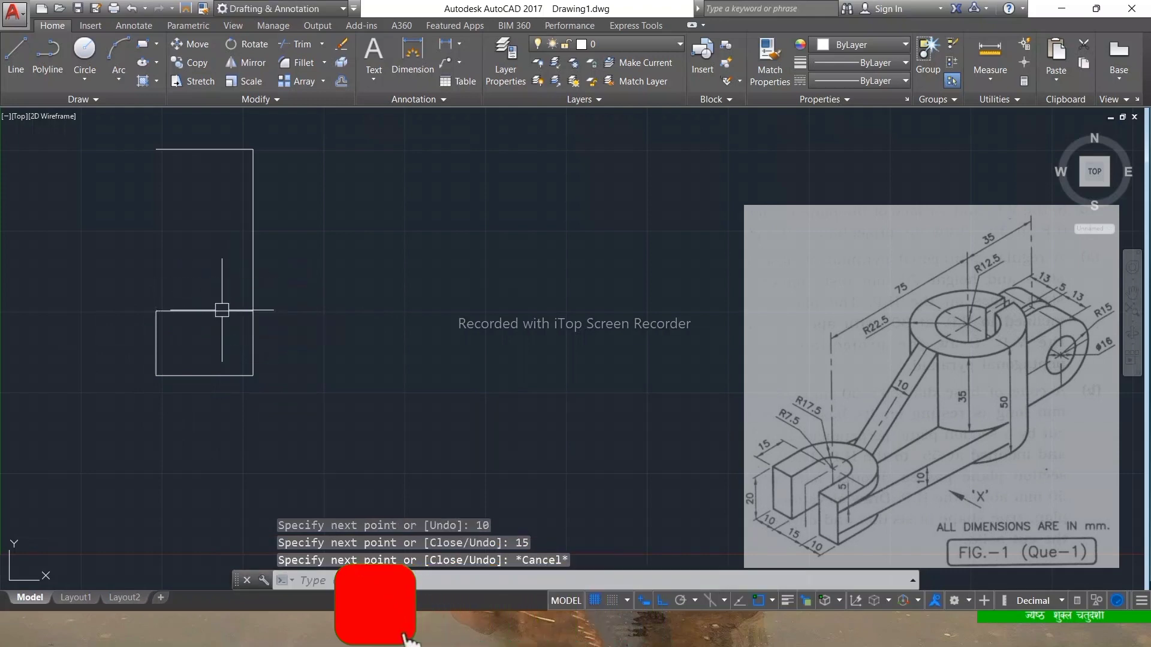
- Close the upper prong with a 10 mm line down from the top line's free end and a horizontal line to the 35 mm line
key("Return")
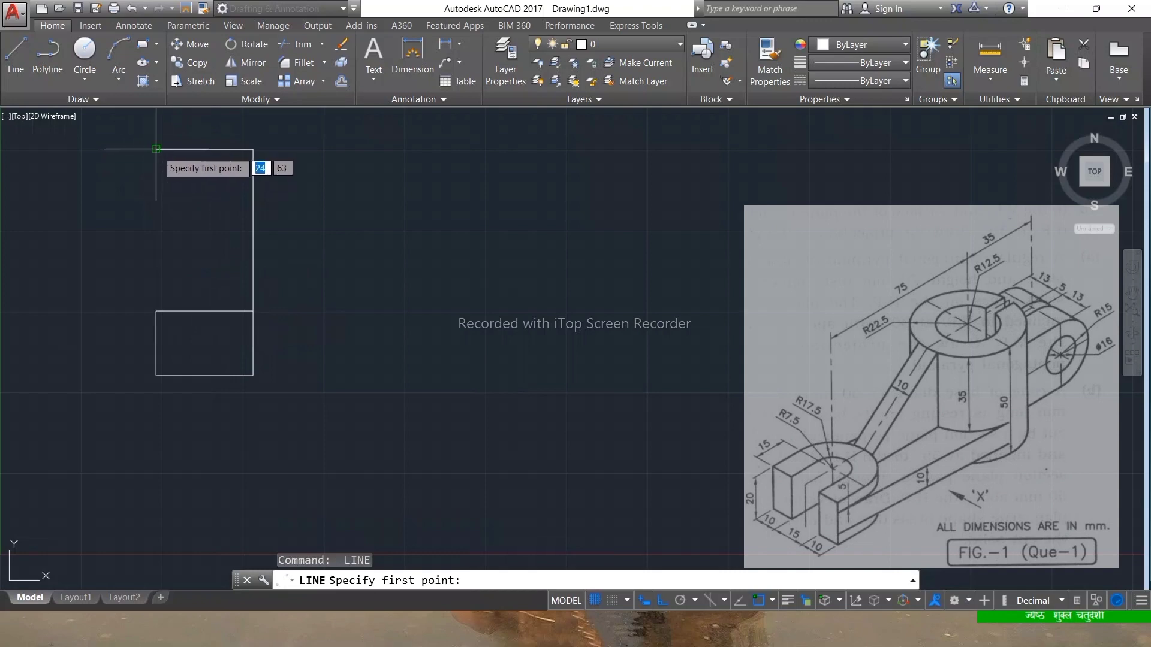
left_click(156, 149)
type("10")
key("Return")
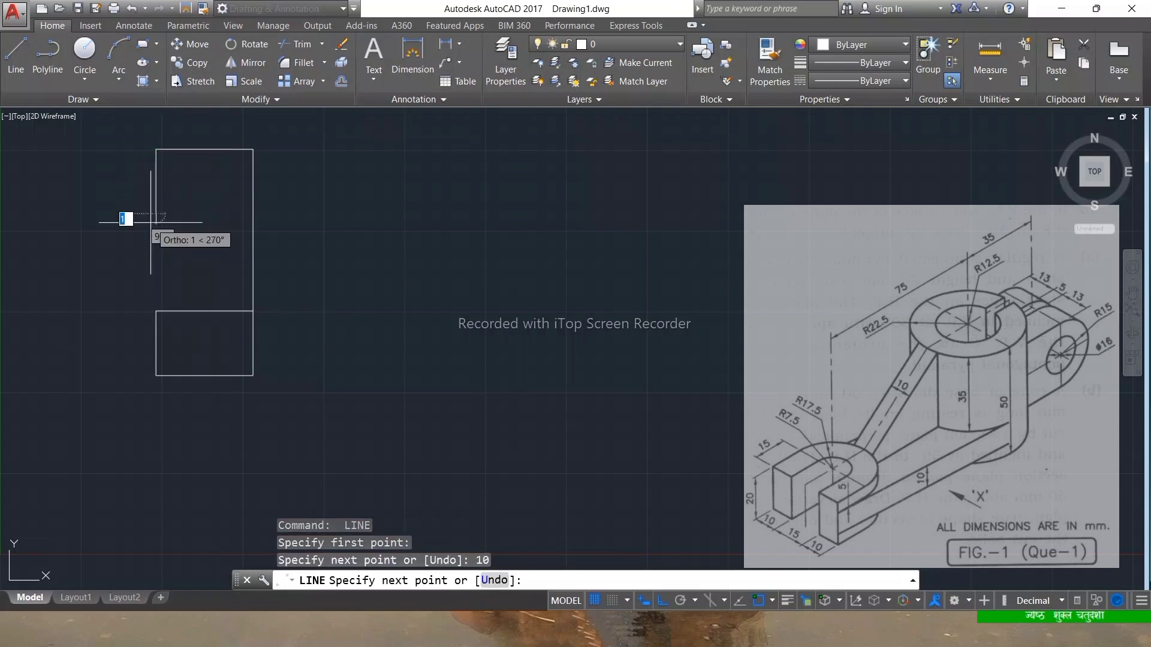
left_click(249, 214)
key("Escape")
key("Escape")
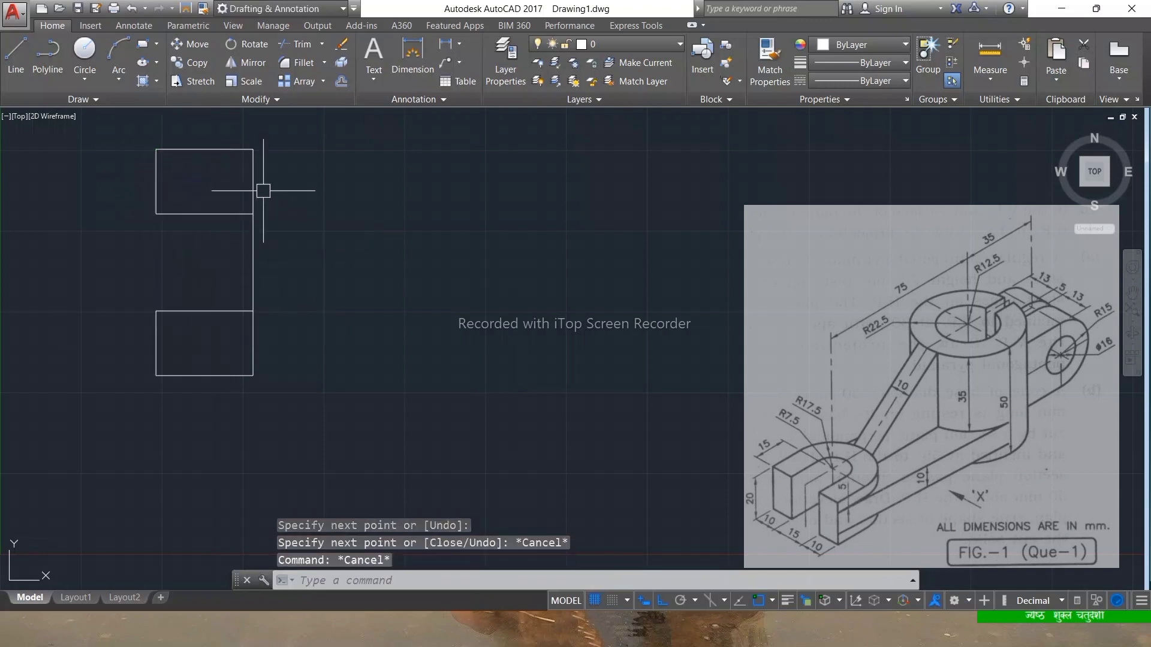
- Draw the outer circle by two points, using both ends of the 35 mm vertical line as its diameter
left_click(85, 80)
left_click(131, 168)
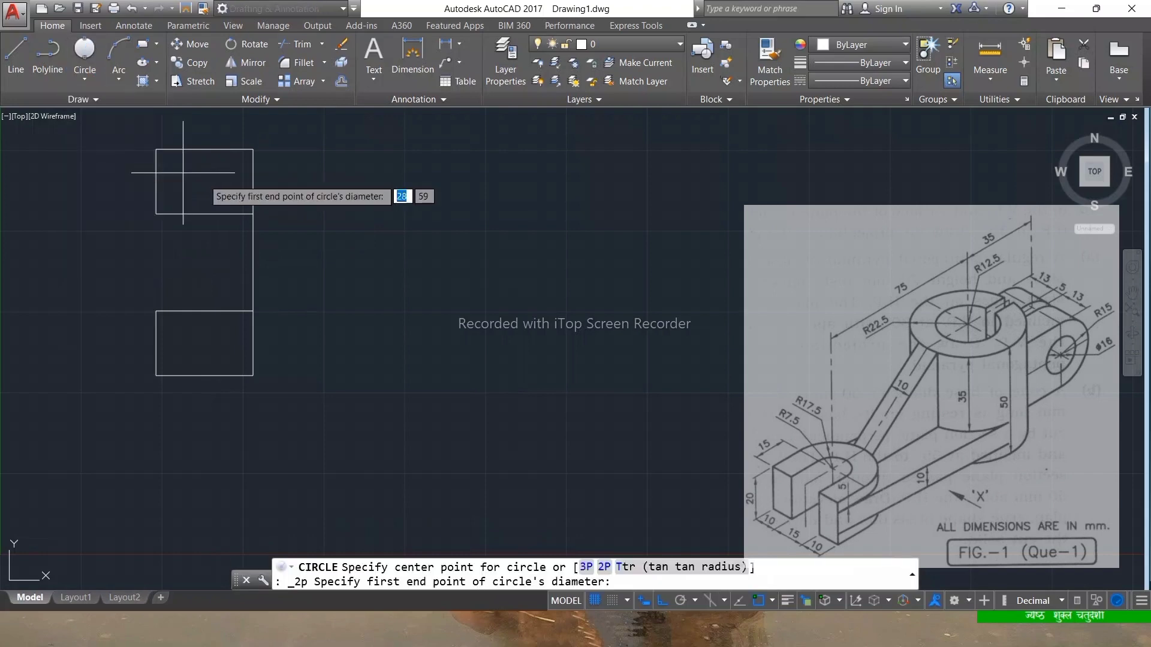
left_click(253, 149)
left_click(254, 384)
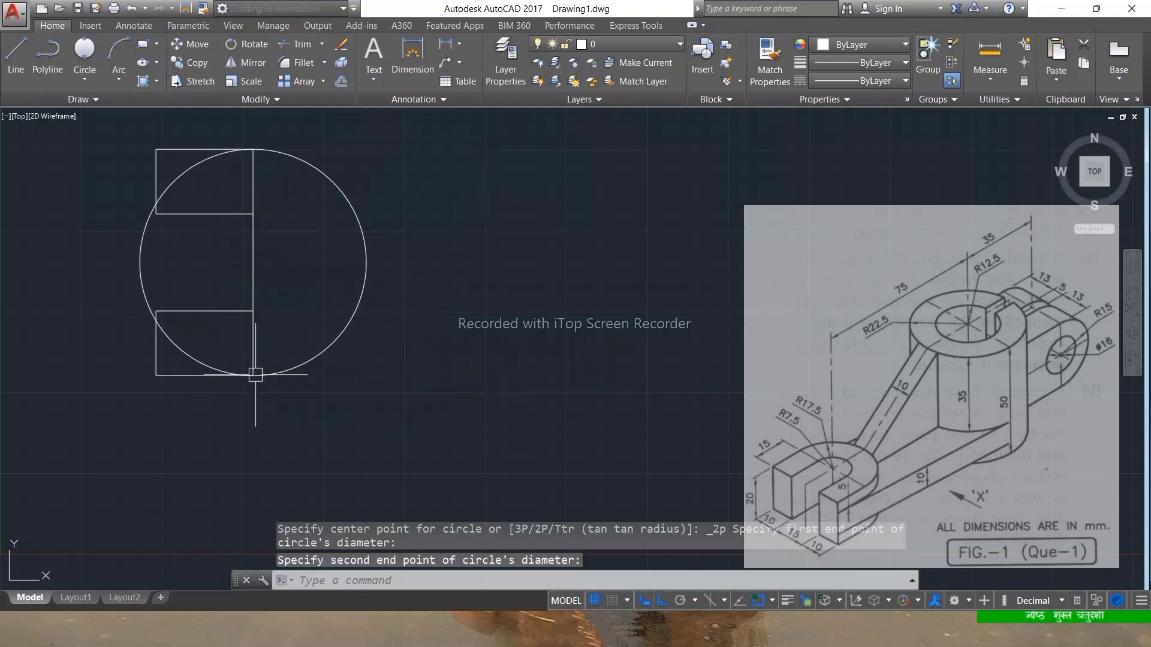
key("Return")
left_click(253, 214)
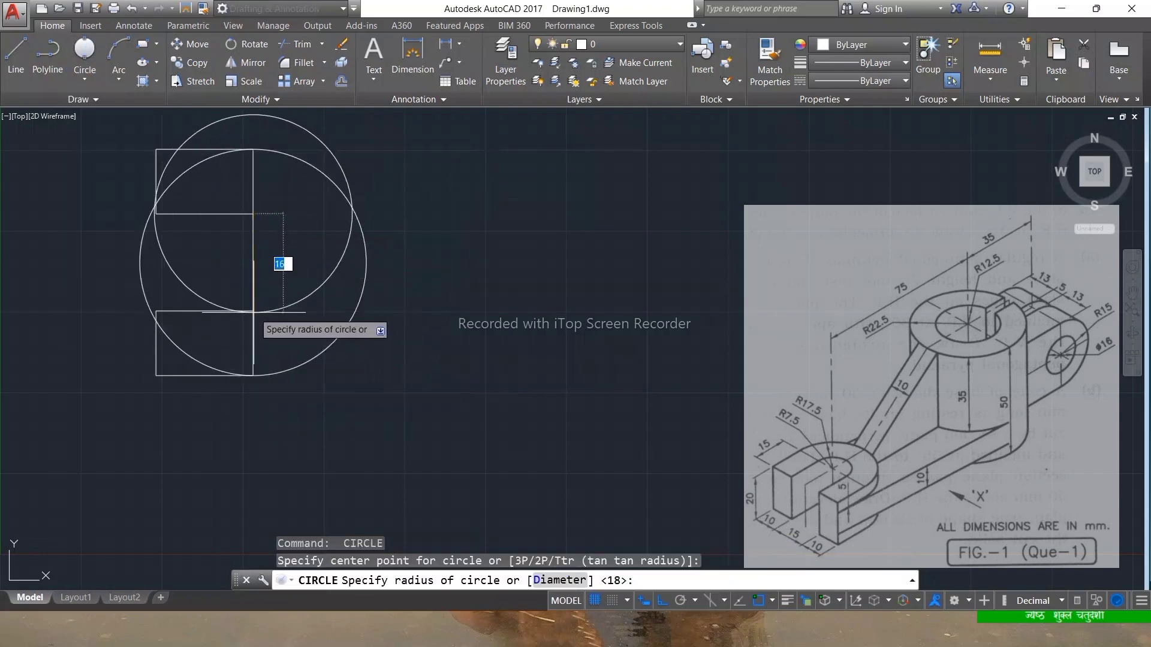
key("Escape")
- Draw the inner circle by two points, spanning the prongs' inner corners on the vertical line
left_click(95, 82)
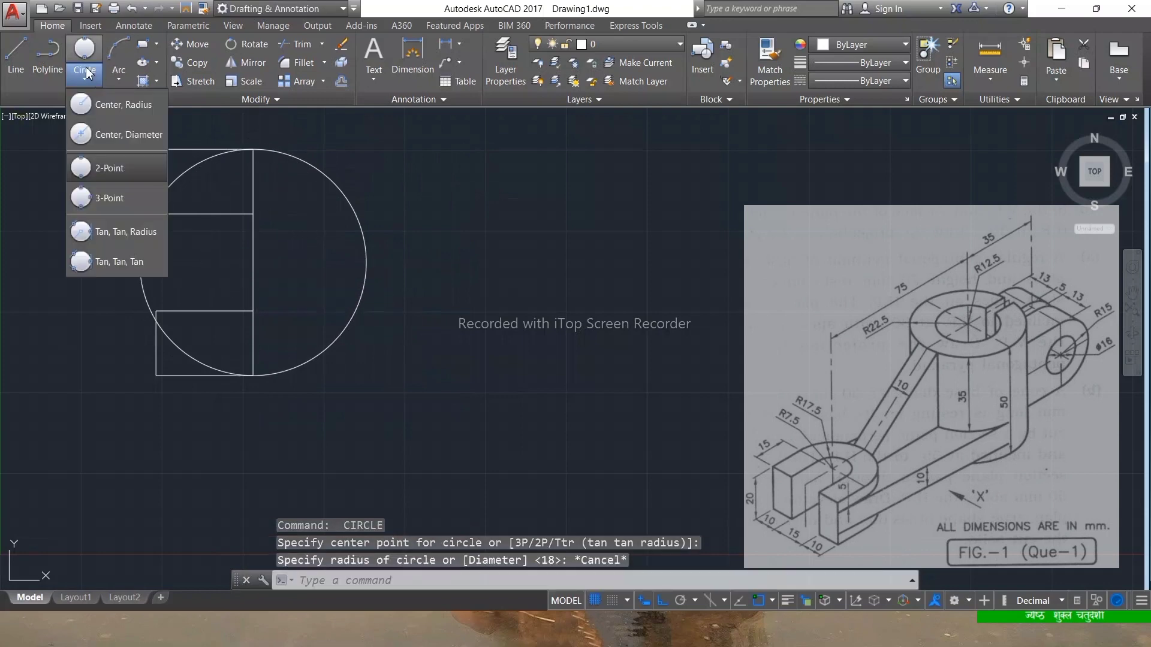
left_click(130, 167)
left_click(253, 213)
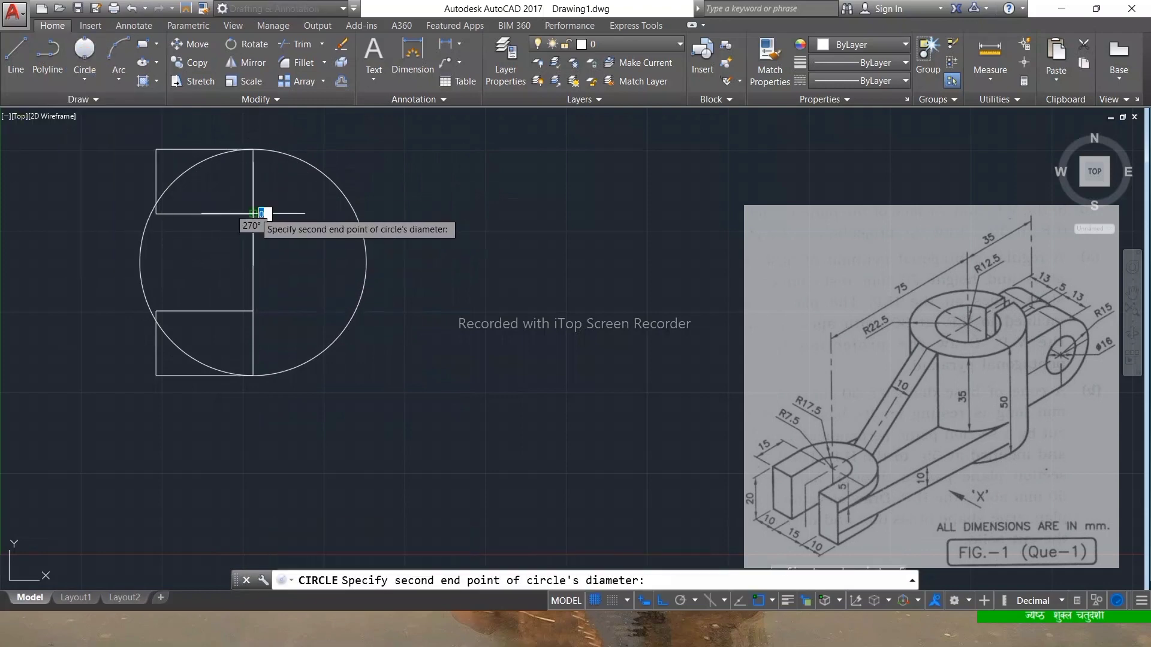
left_click(253, 310)
key("Escape")
key("Escape")
key("Escape")
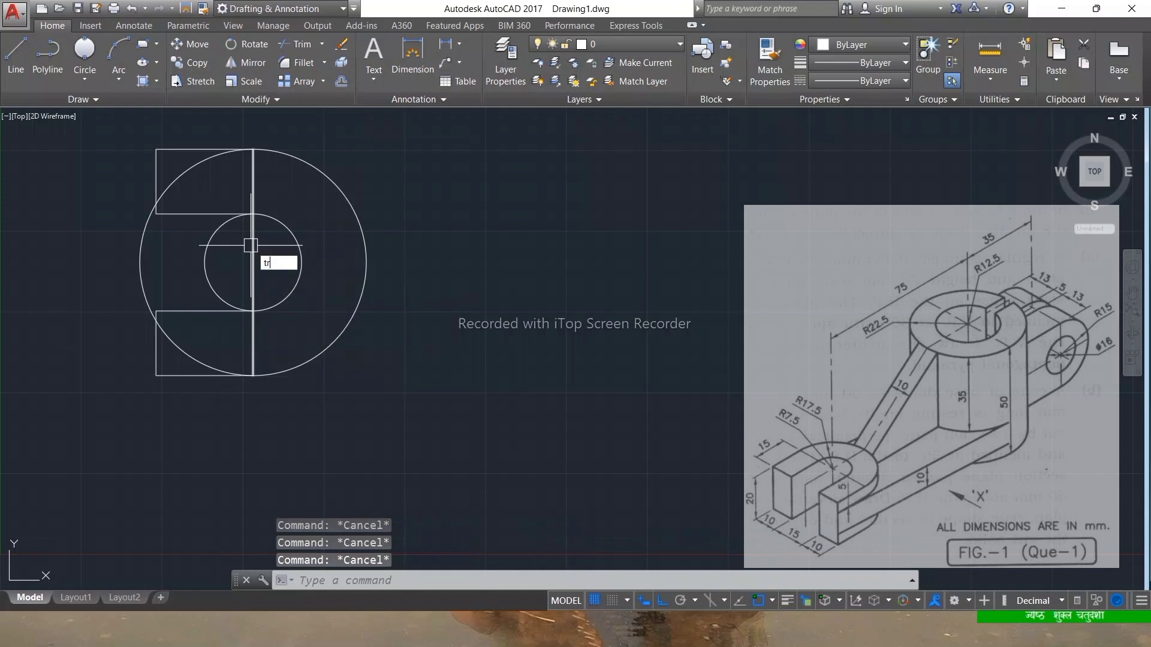
- Trim away the outer circle's left-hand arcs around both prongs and the vertical line's segment across the upper prong
type("tr")
key("Return")
key("Return")
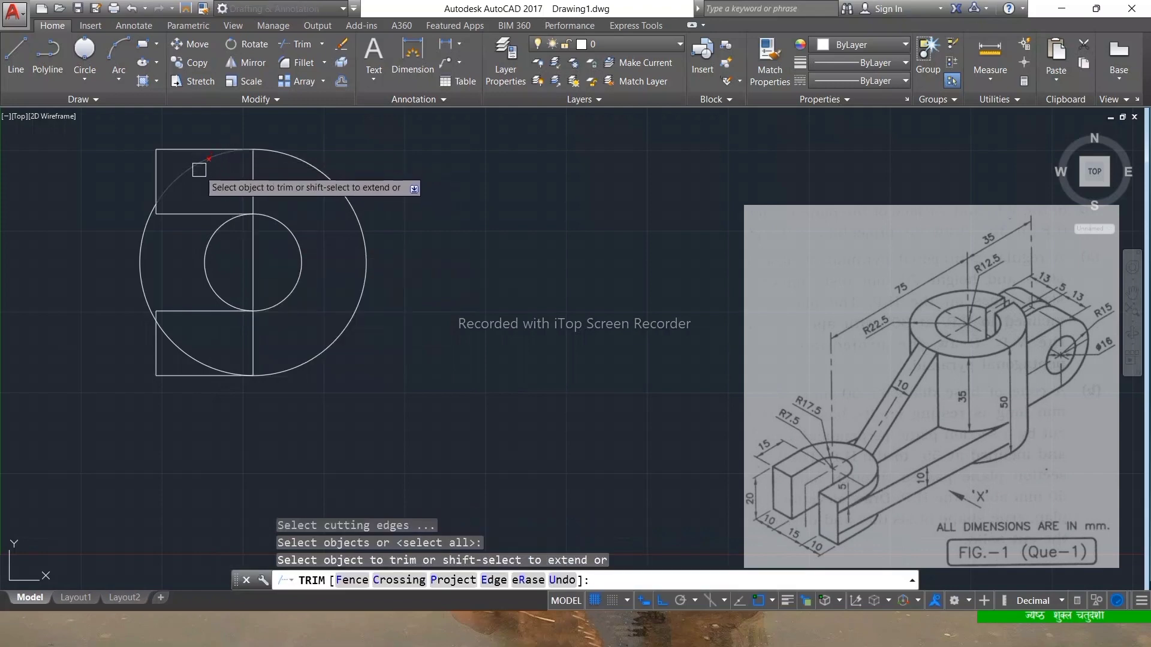
left_click(199, 170)
left_click(251, 180)
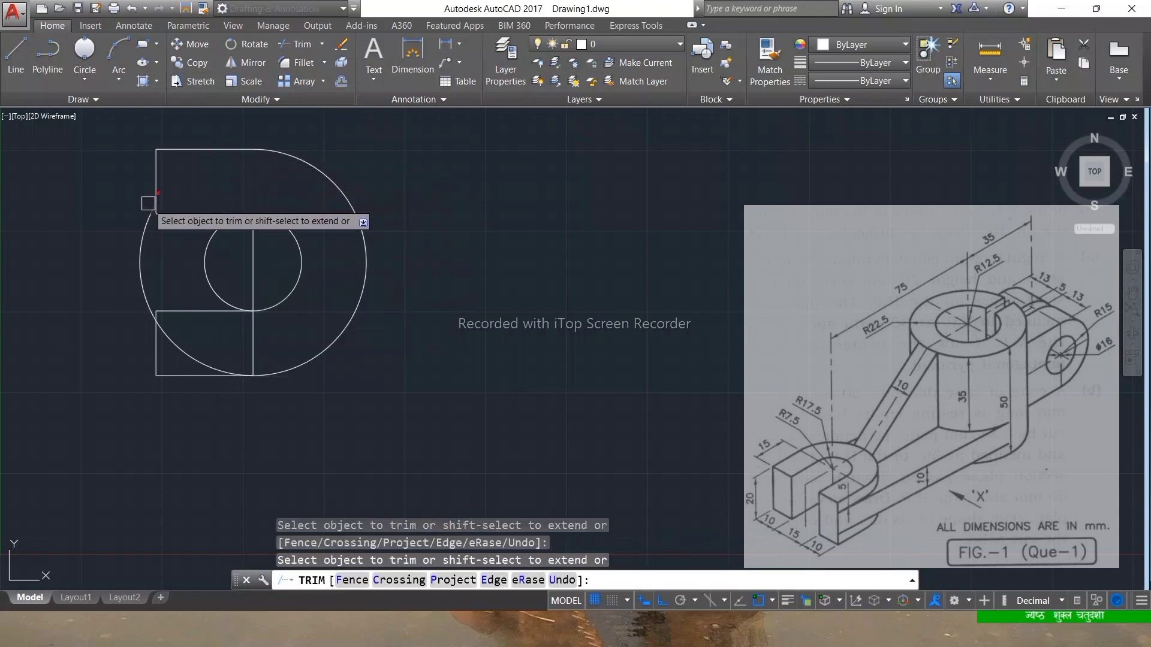
left_click(141, 241)
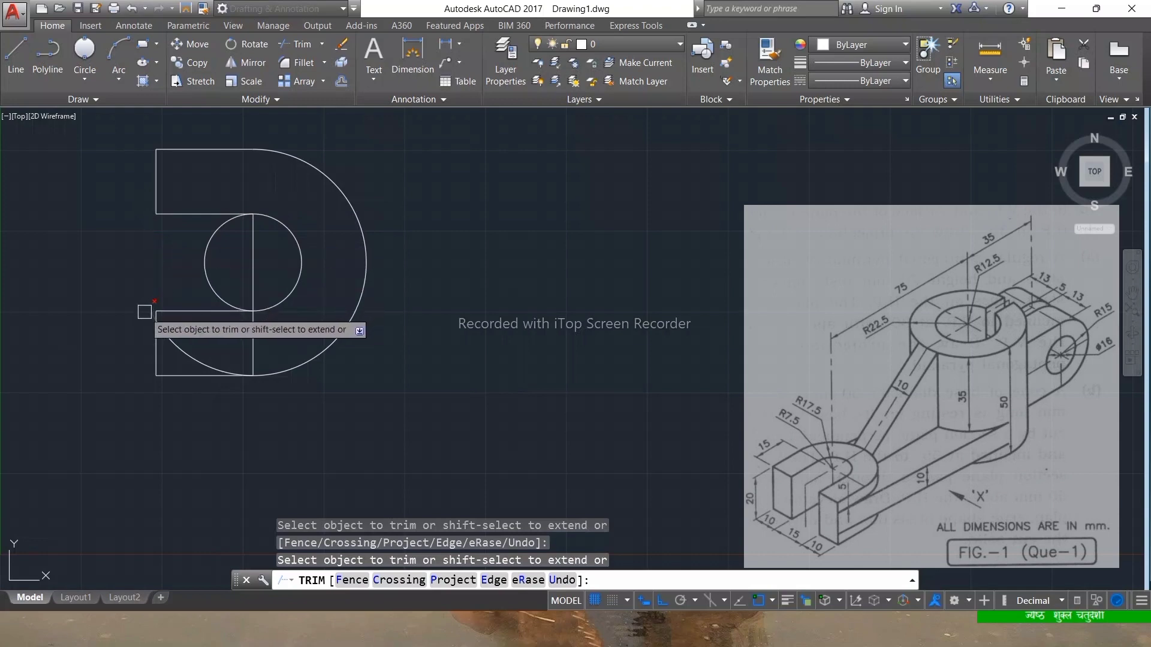
left_click(145, 312)
left_click(154, 321)
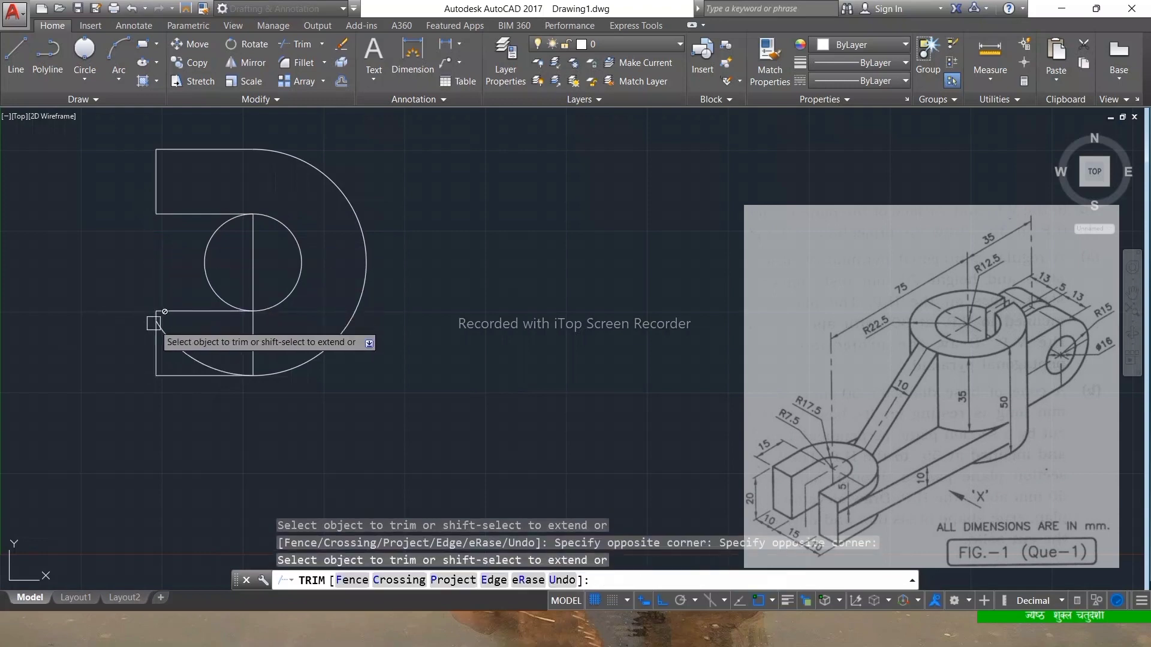
- Trim the inner circle's left half and the vertical line inside the slot, and delete the leftover segment across the lower prong
left_click(206, 239)
left_click(251, 249)
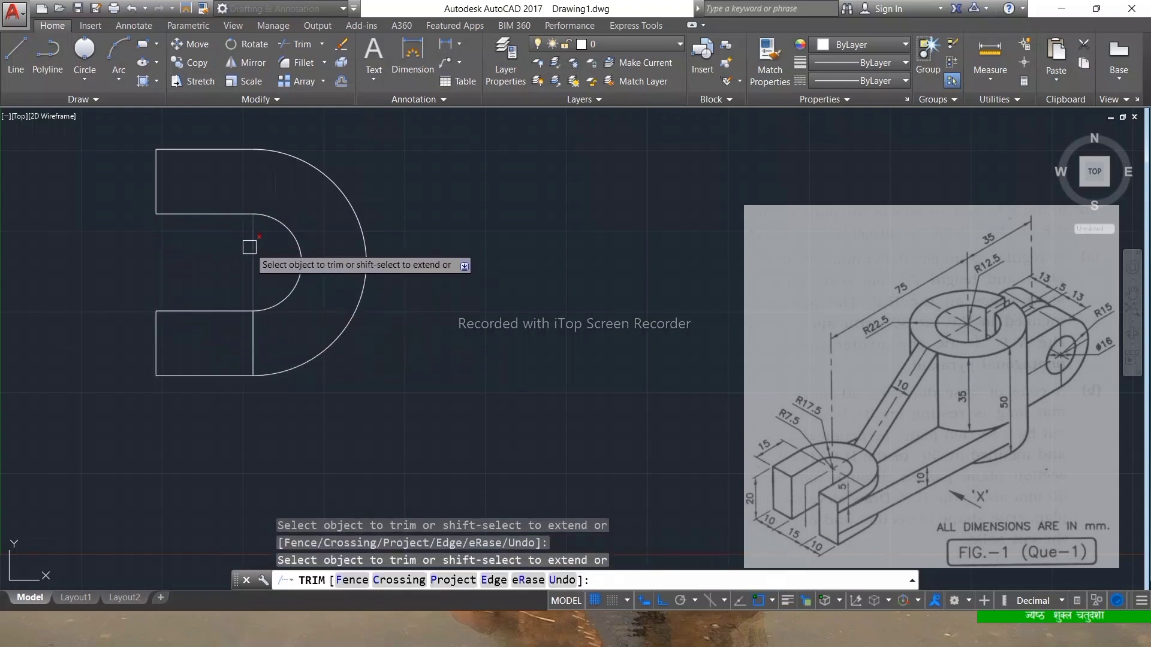
key("Escape")
key("Escape")
left_click(255, 336)
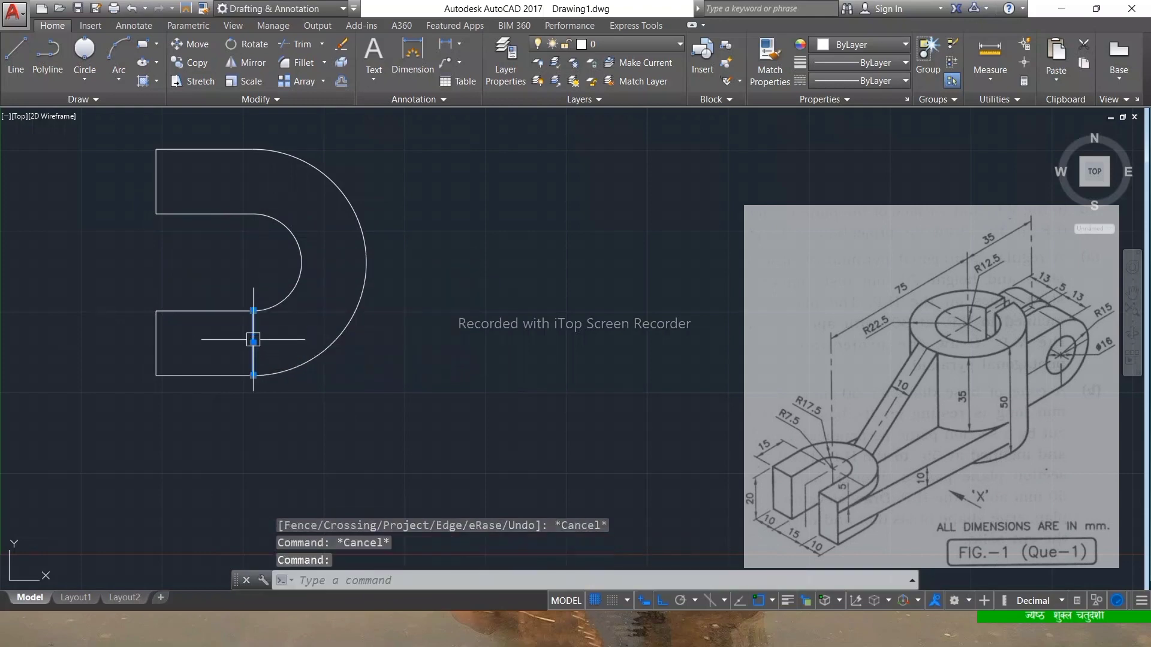
key("Delete")
- Draw a 75 mm horizontal line to the right from the centre of the fork's arcs
middle_click_drag(262, 256, 134, 329)
type("l")
key("Return")
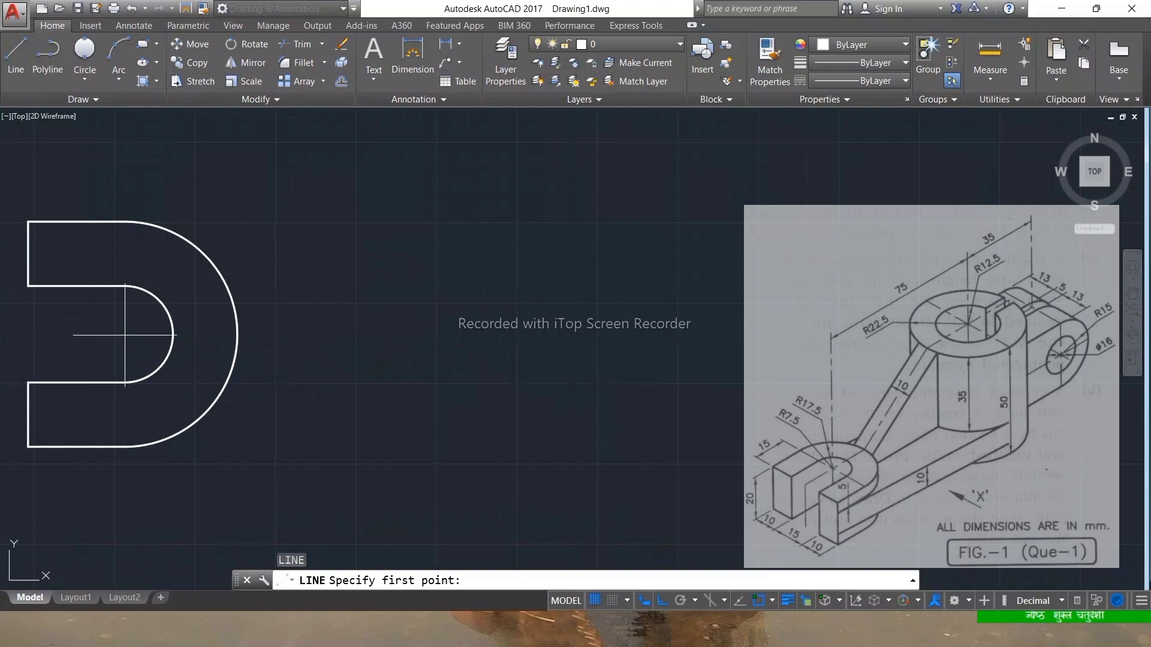
left_click(125, 335)
key("Return")
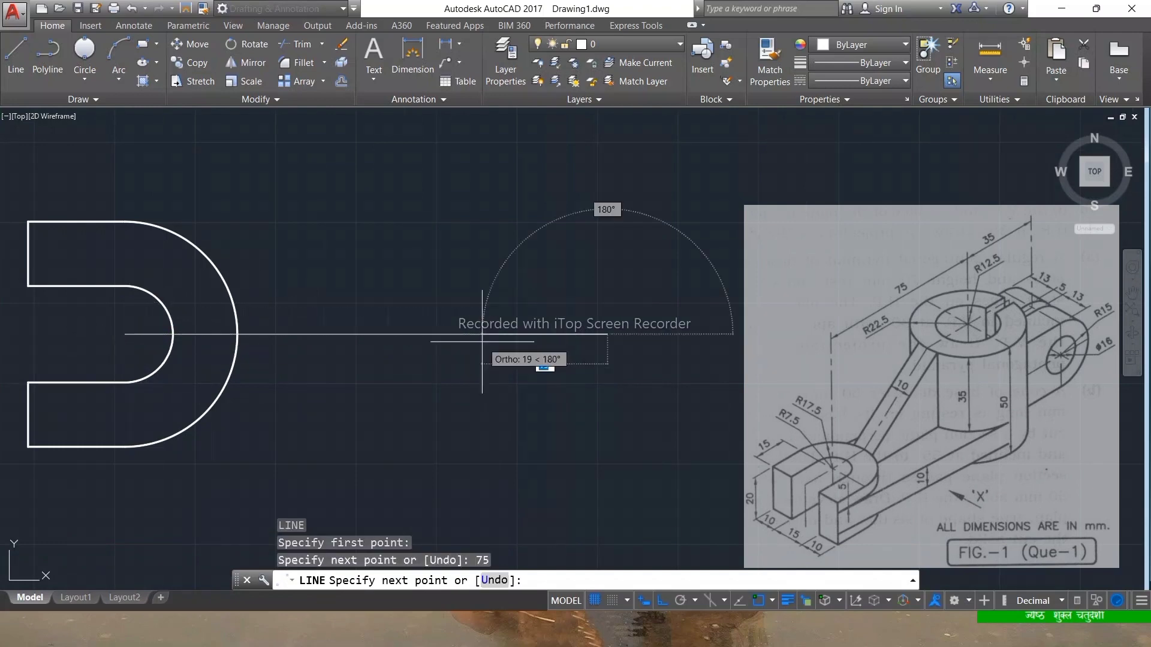
key("Escape")
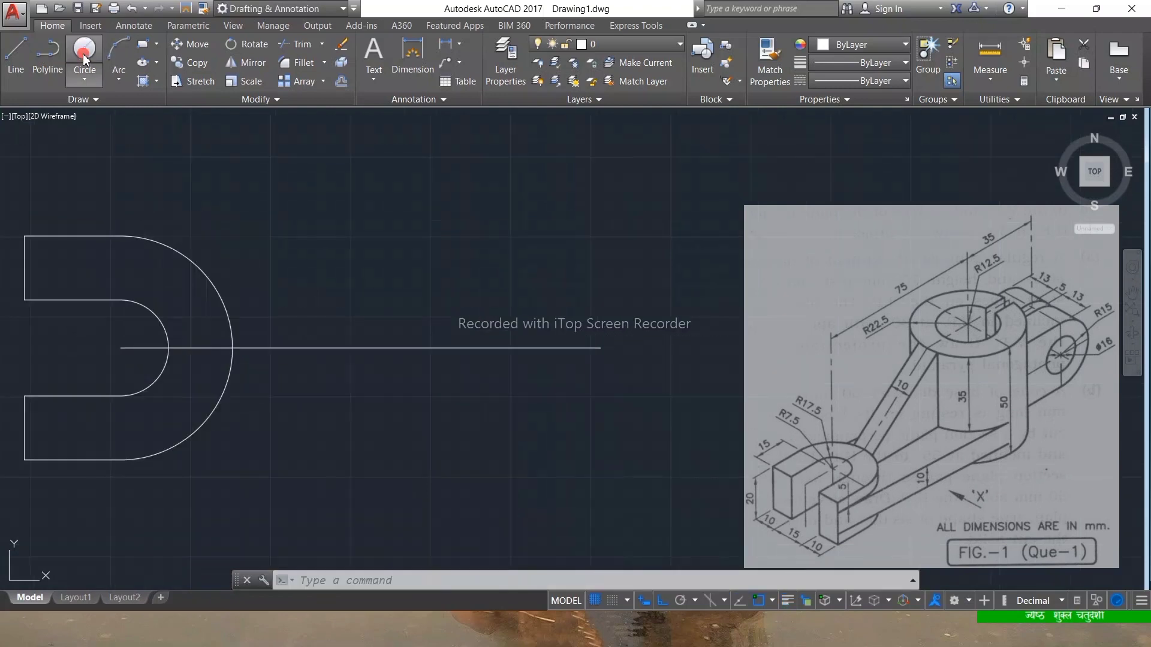
- Draw concentric circles of radius 22.5 and 12.5 at the horizontal line's right end, and delete that line
left_click(84, 51)
left_click(595, 349)
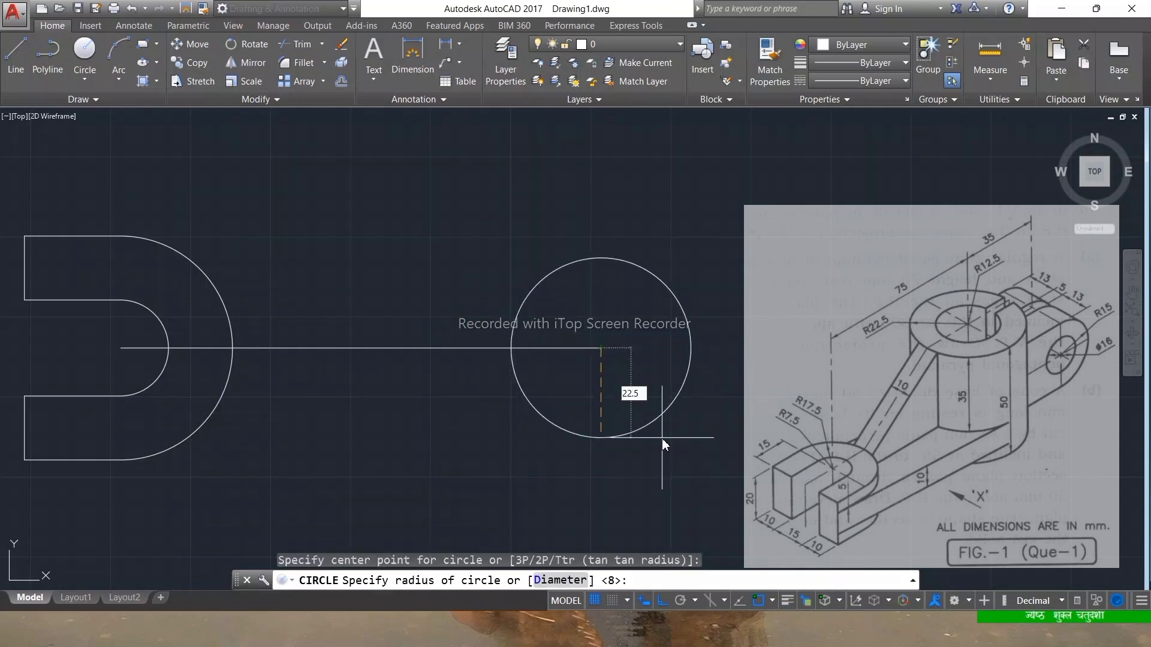
type("22.5")
key("Return")
key("Return")
left_click(601, 348)
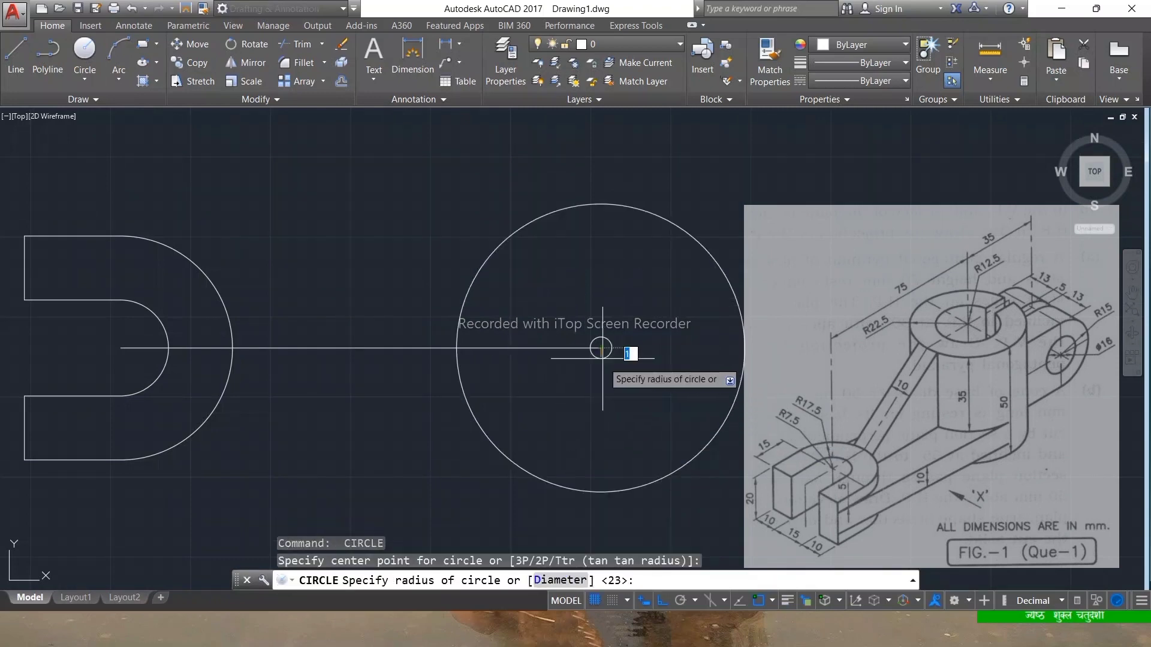
type("12.5")
key("Return")
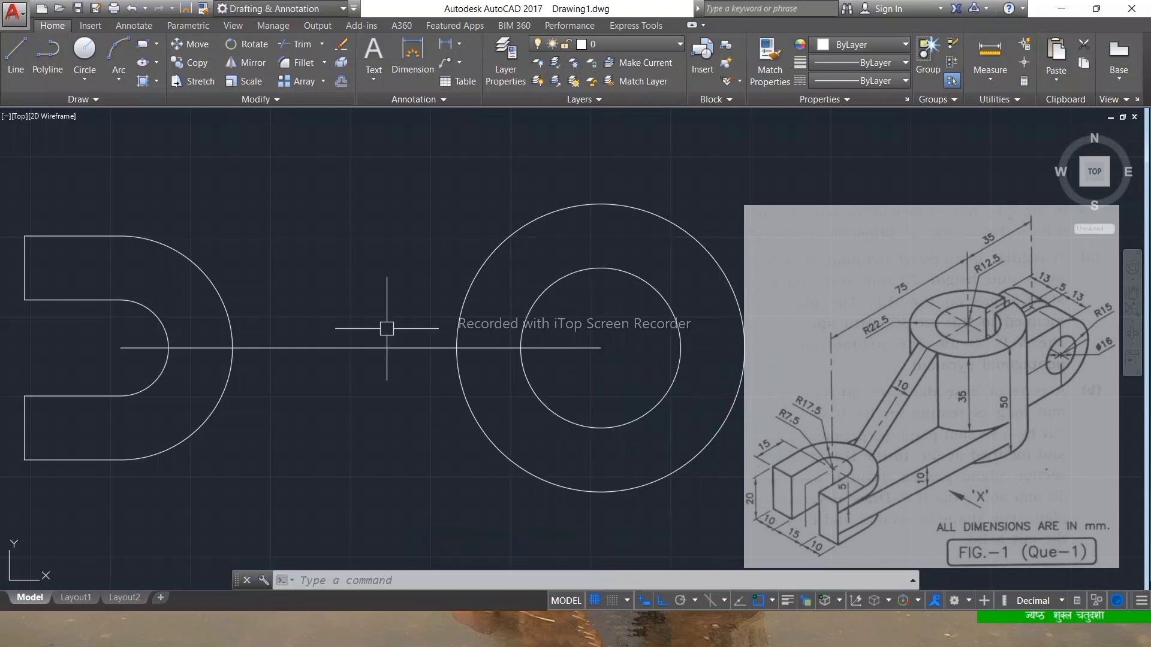
key("Delete")
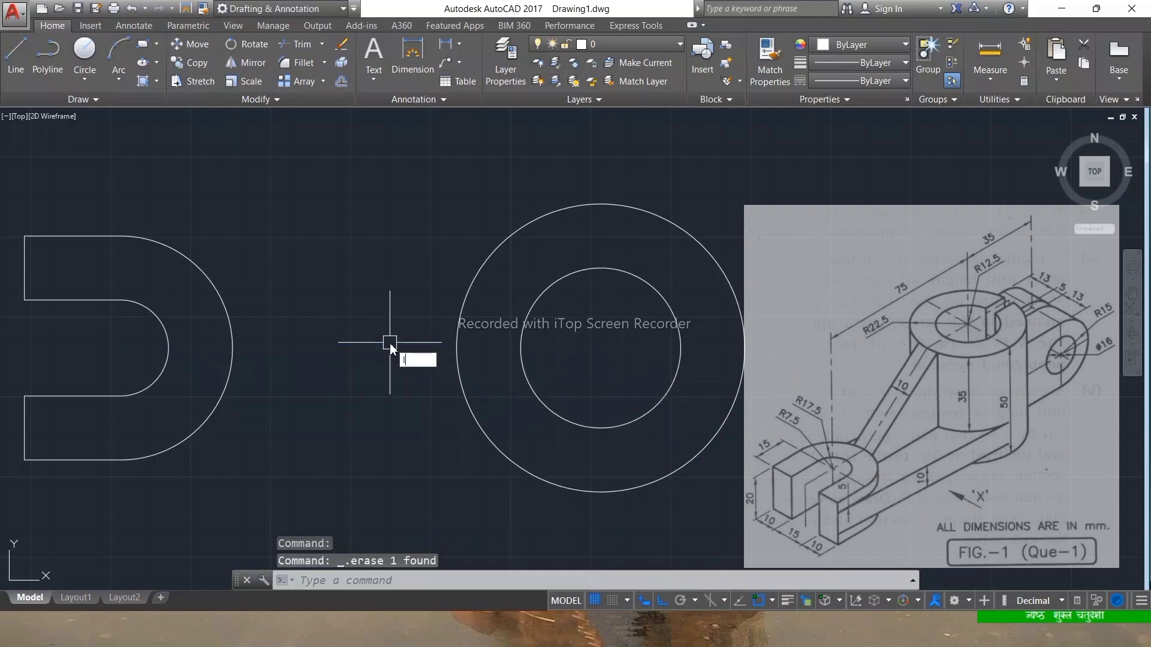
- Draw two sloping lines joining the outer circle's top and bottom quadrants to the upper and lower ends of the fork's outer arc
type("l")
key("Return")
left_click(601, 204)
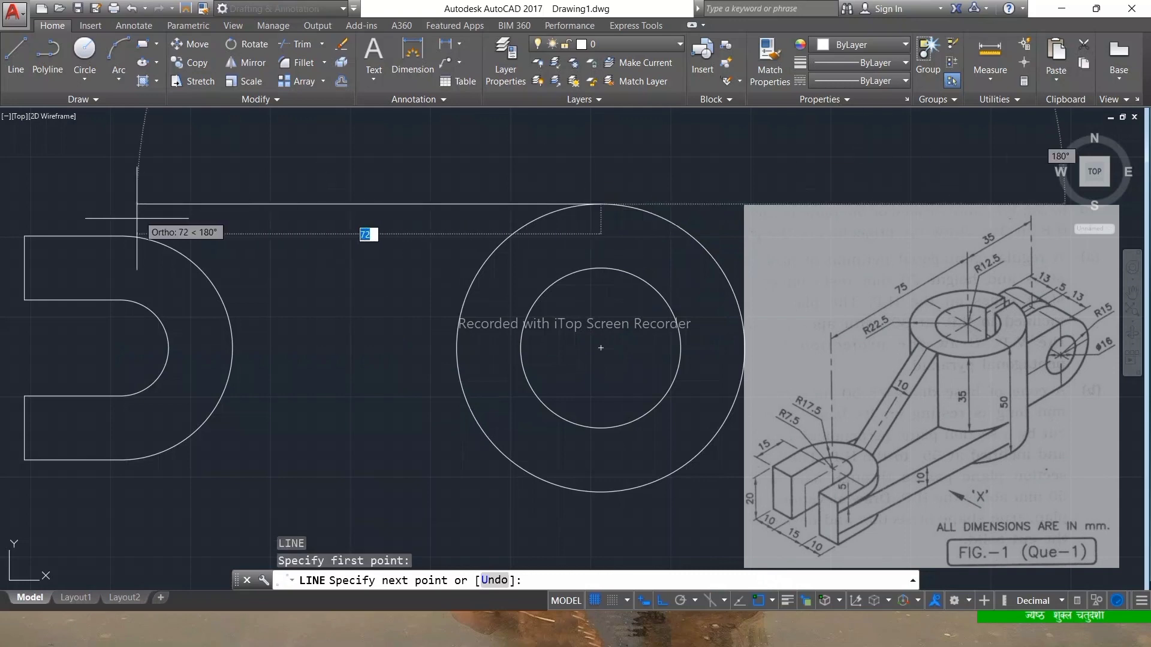
left_click(124, 235)
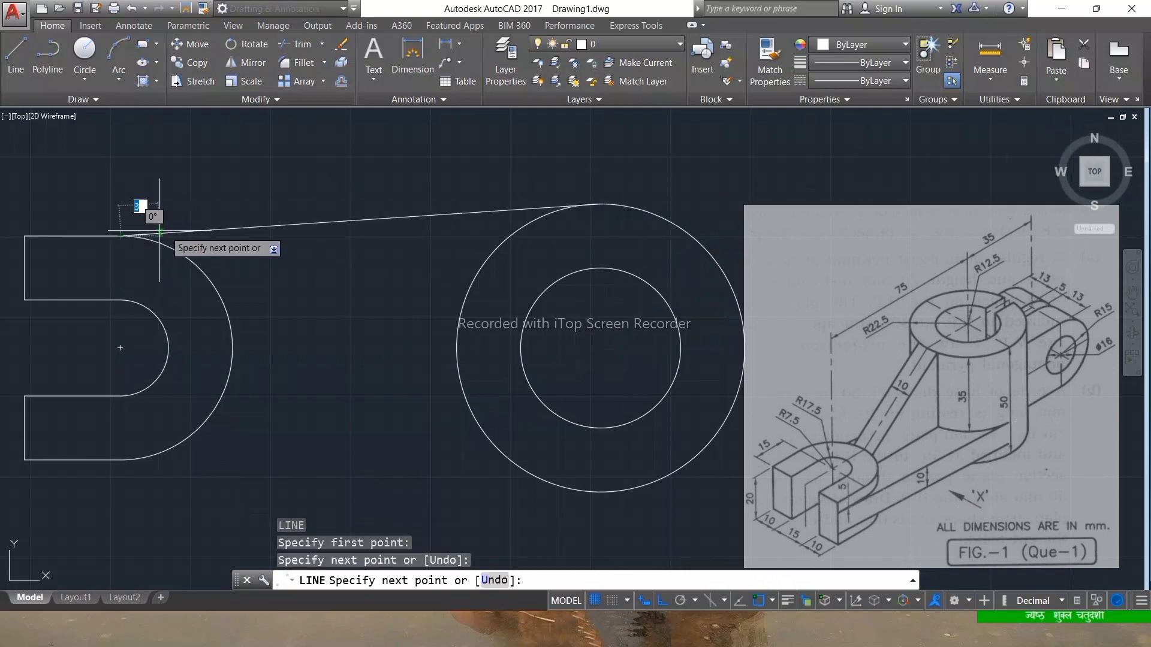
key("Return")
key("Return")
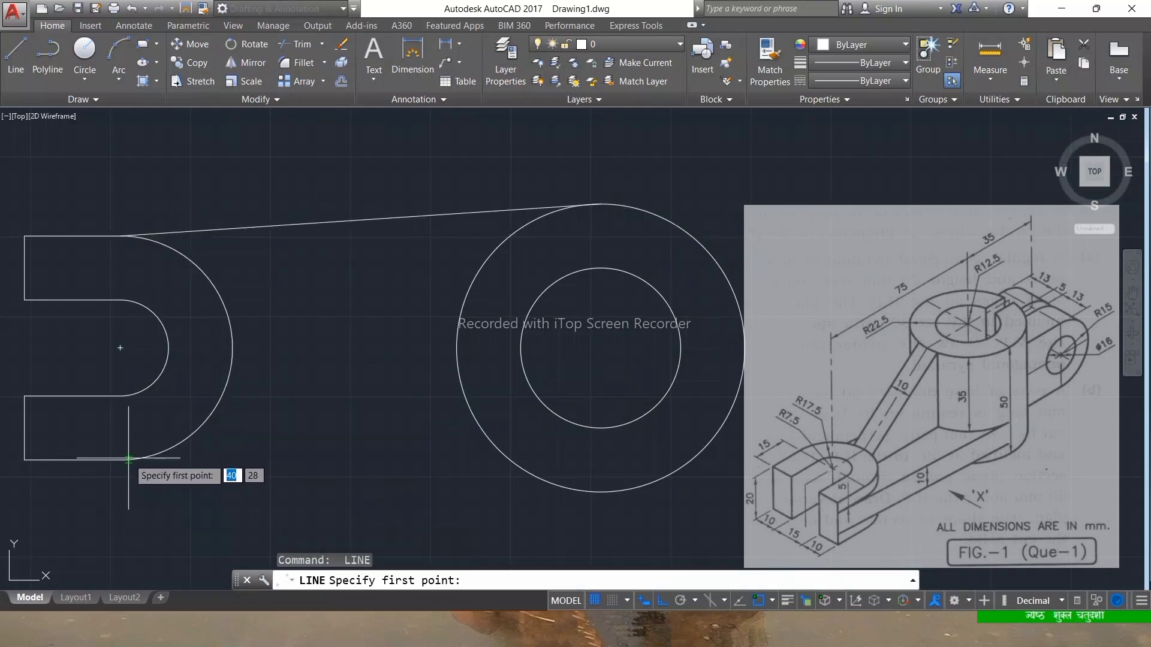
left_click(120, 459)
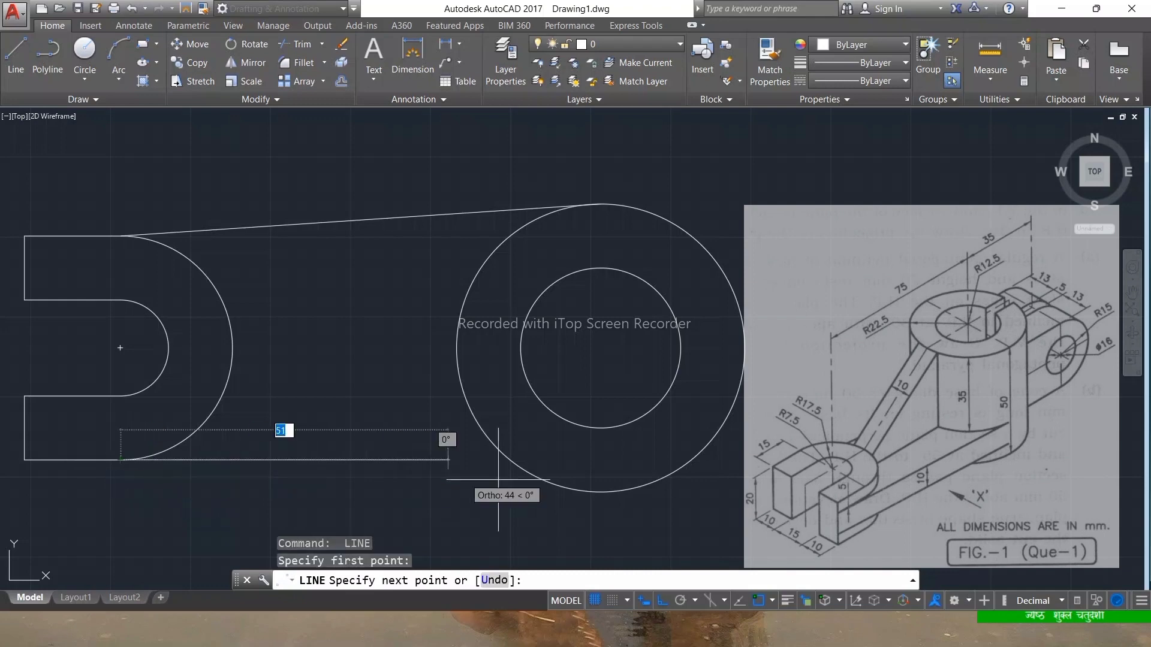
left_click(601, 492)
key("Return")
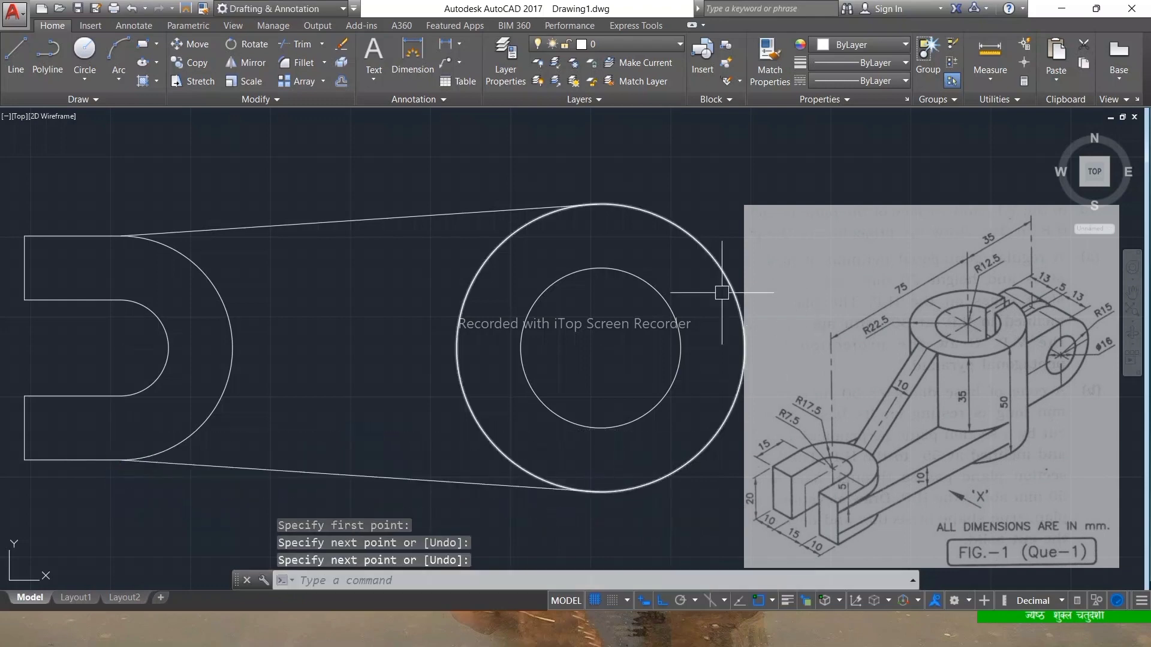
- Draw a line between the two circles' right quadrants and offset it 2.5 mm to both sides
key("Return")
left_click(681, 347)
left_click(743, 348)
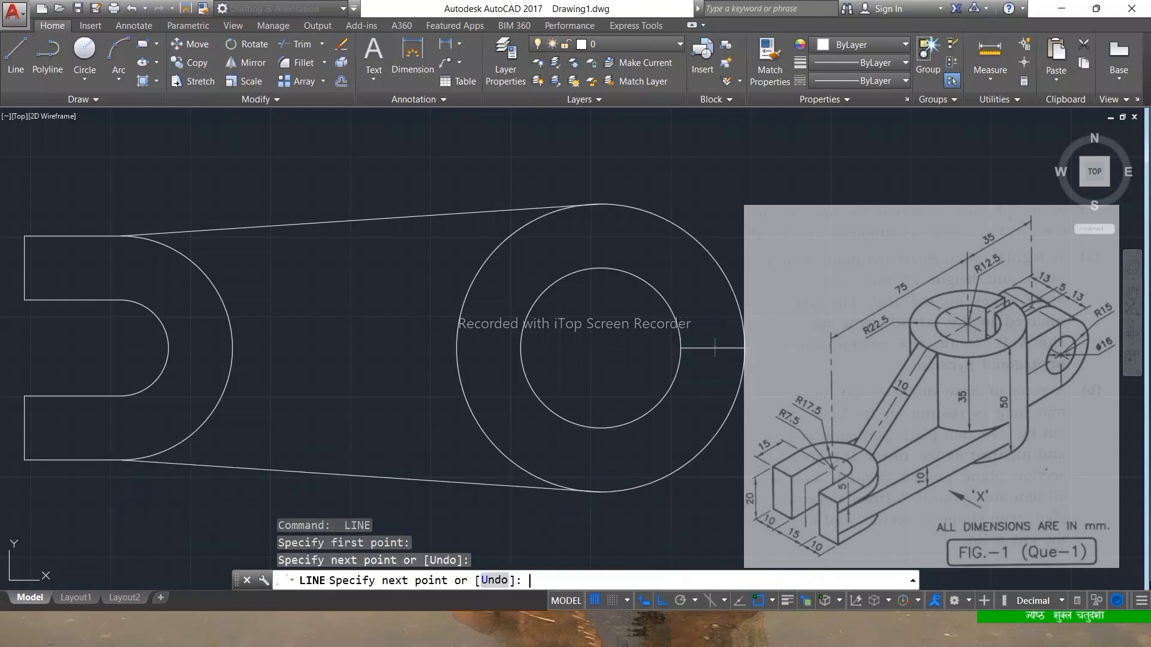
key("Return")
type("o")
key("Return")
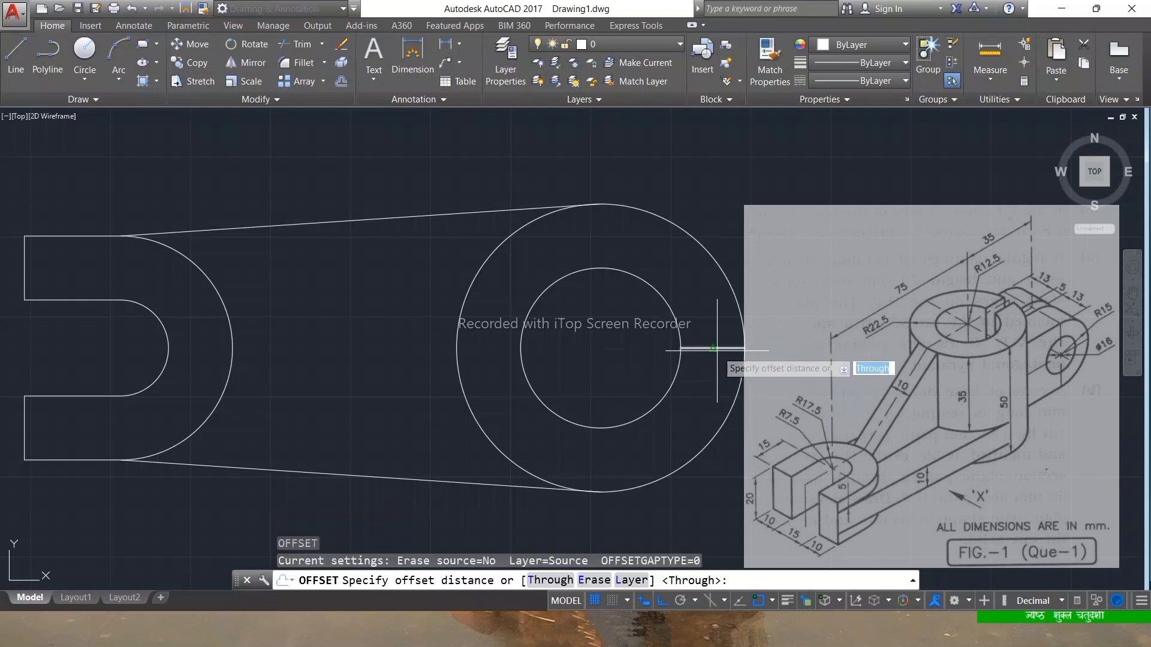
type("2.5")
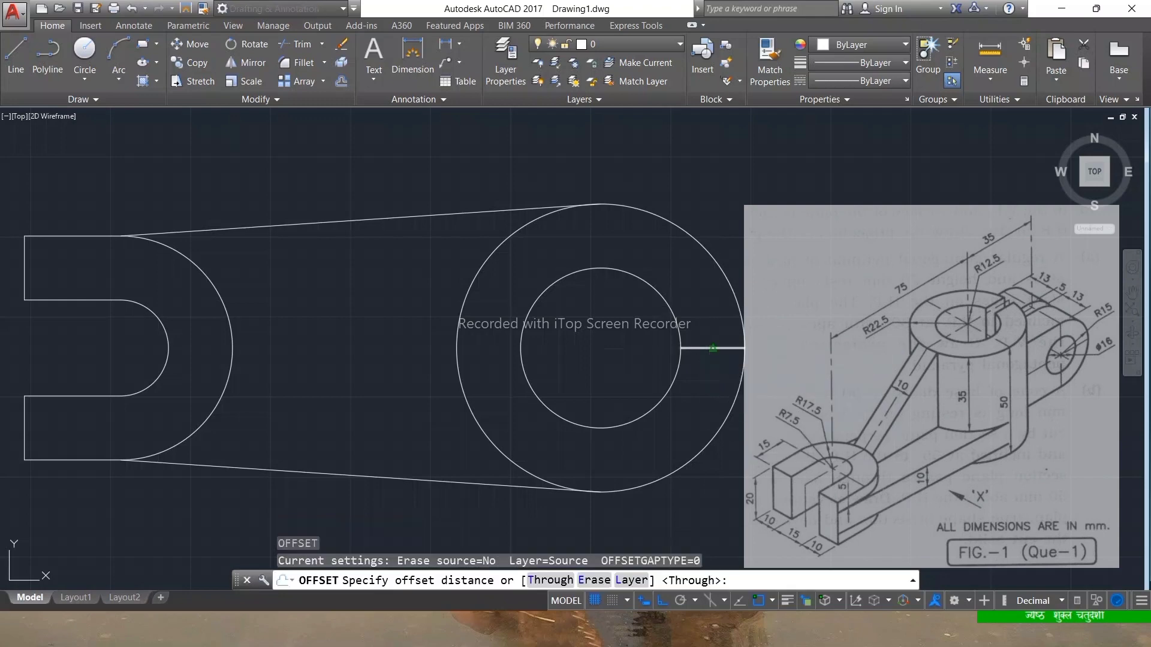
key("Return")
left_click(712, 348)
left_click(712, 340)
left_click(716, 348)
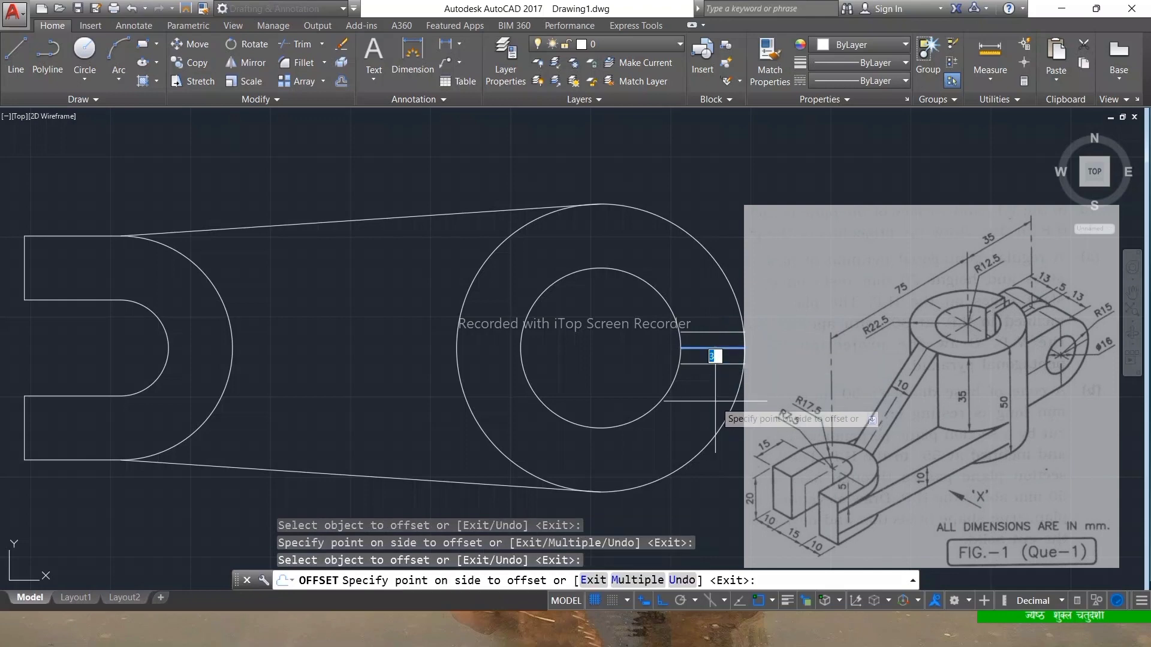
left_click(706, 383)
key("Escape")
- Delete the slot's centre line and extend both offset lines to the inner circle
left_click(709, 347)
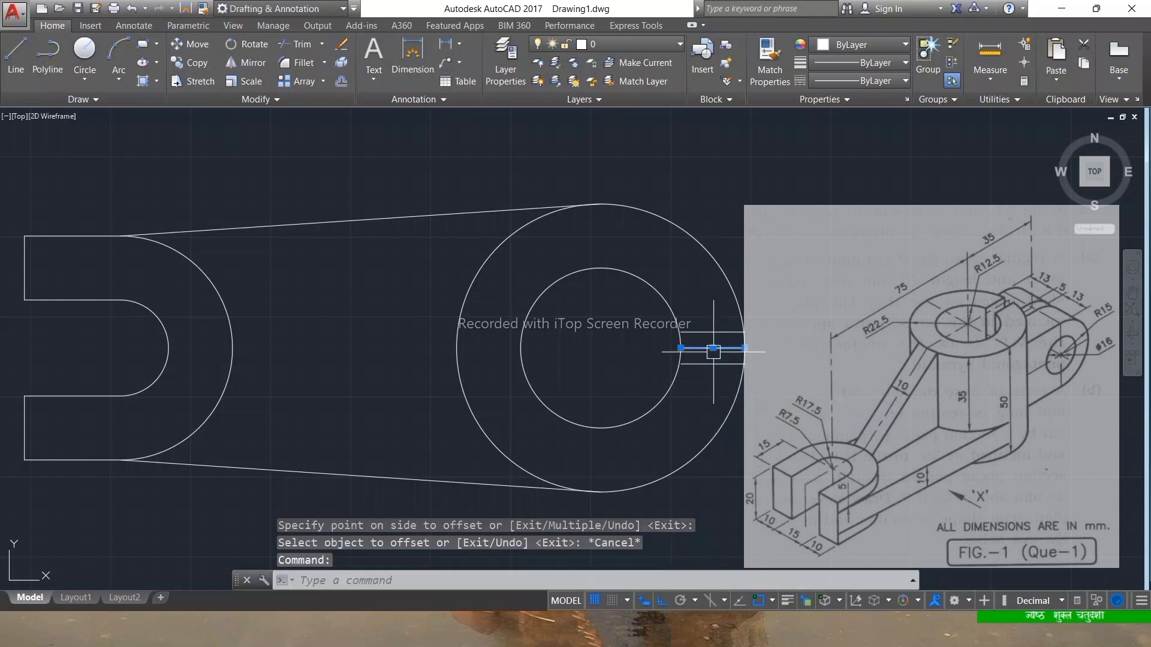
key("Delete")
scroll(742, 337, "up", 4)
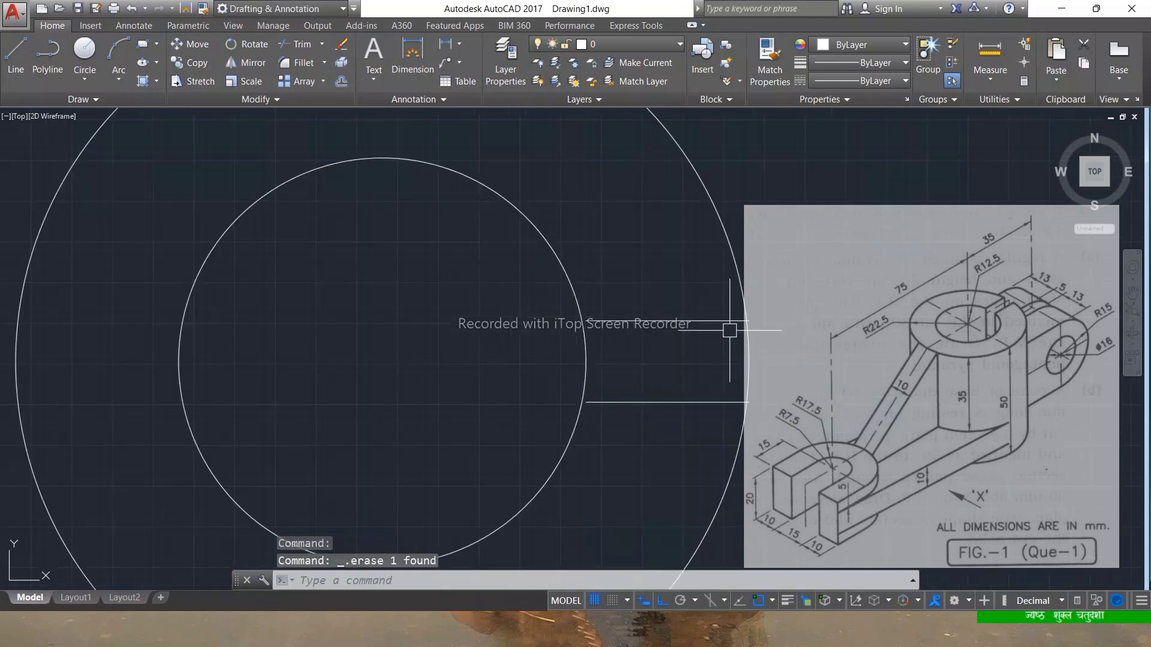
type("ex")
key("Return")
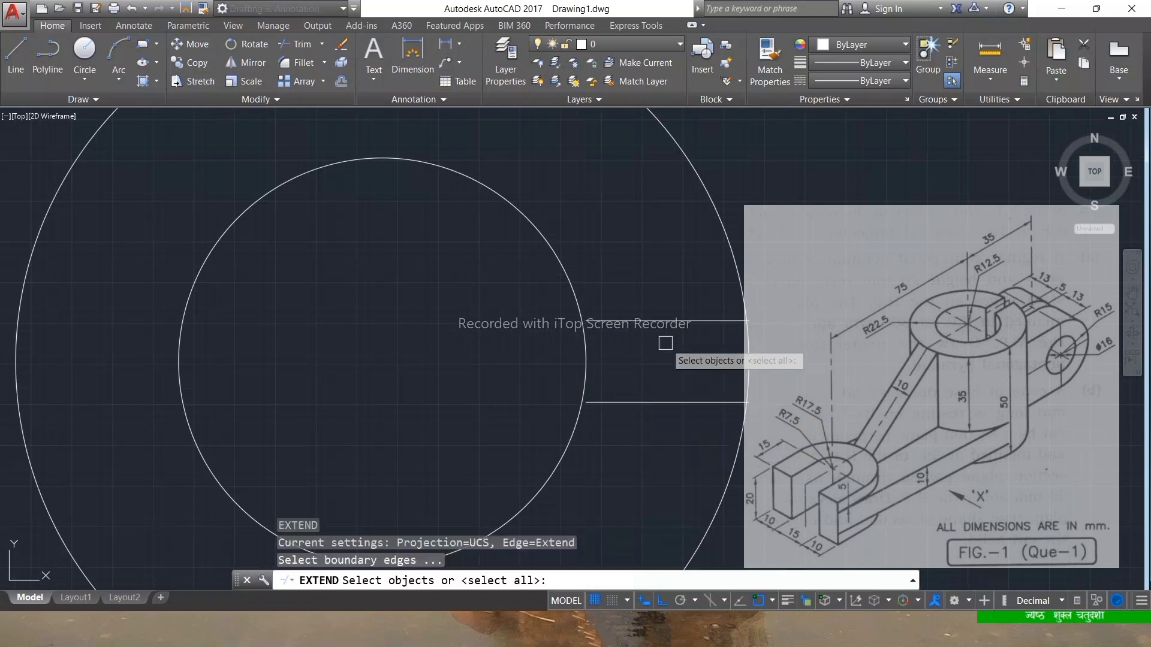
key("Return")
left_click(666, 401)
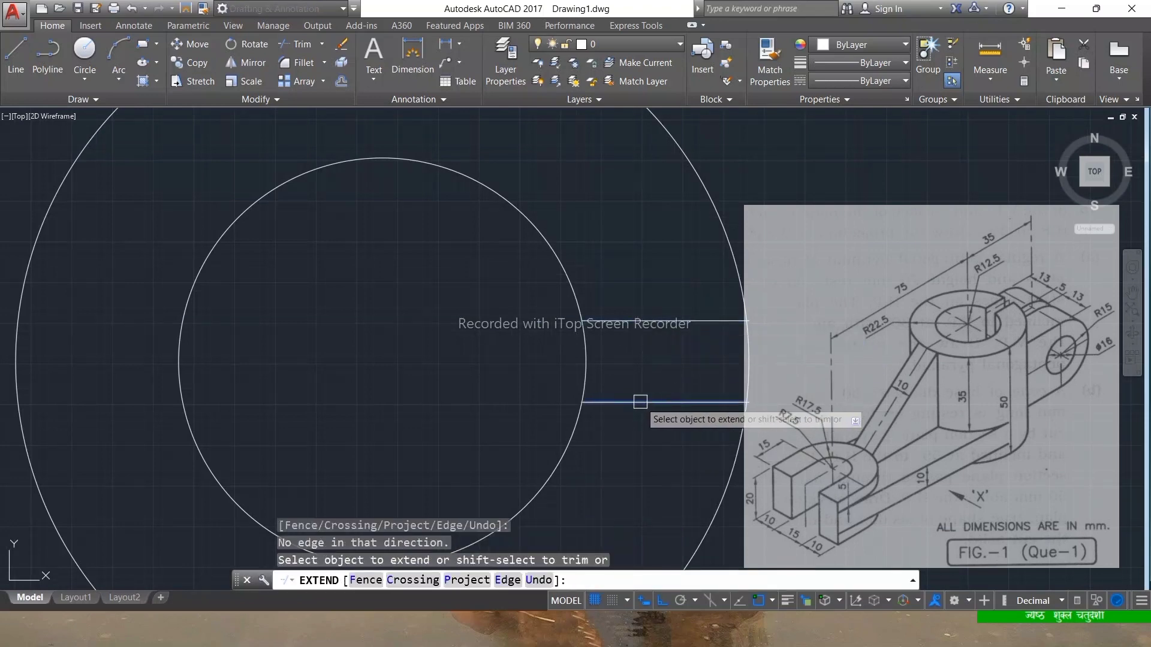
left_click(639, 402)
key("Escape")
- Trim the slot lines' overhanging ends at the outer circle and the arcs of both circles between the slot lines
scroll(773, 348, "up", 4)
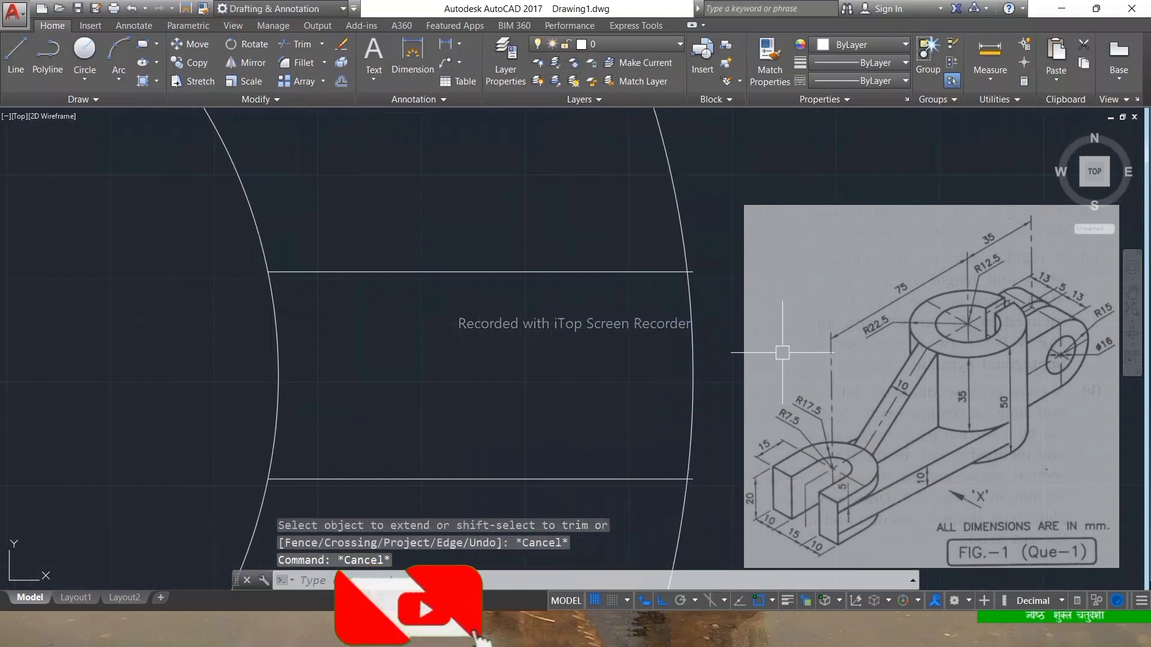
type("tr")
key("Return")
key("Return")
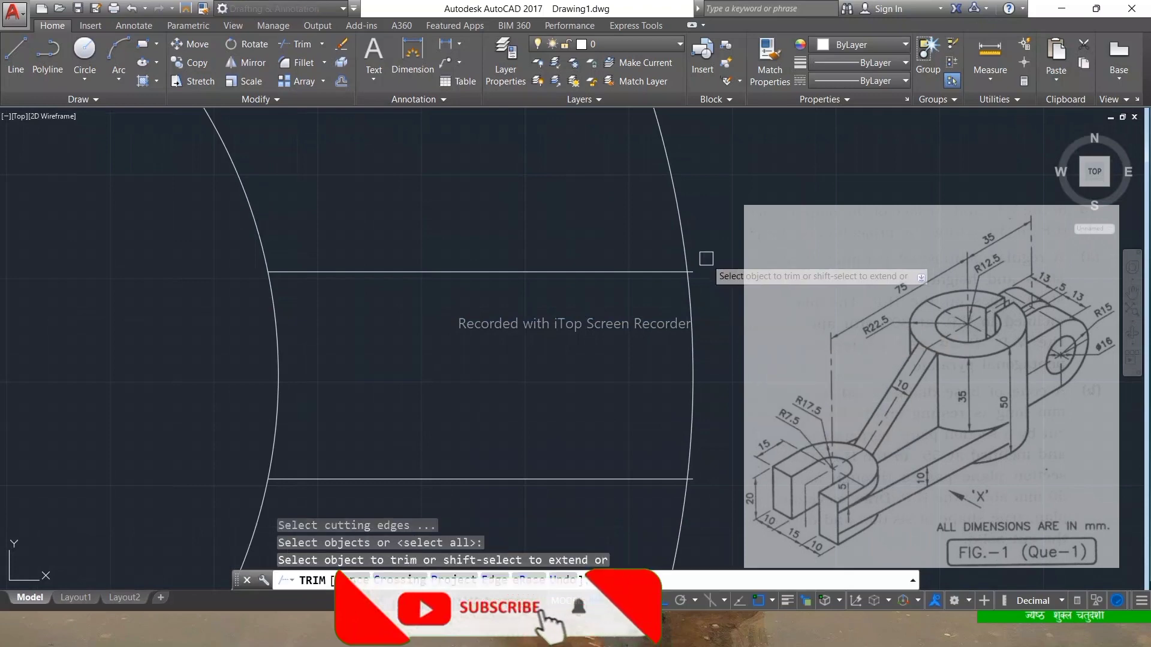
left_click(690, 272)
left_click(693, 479)
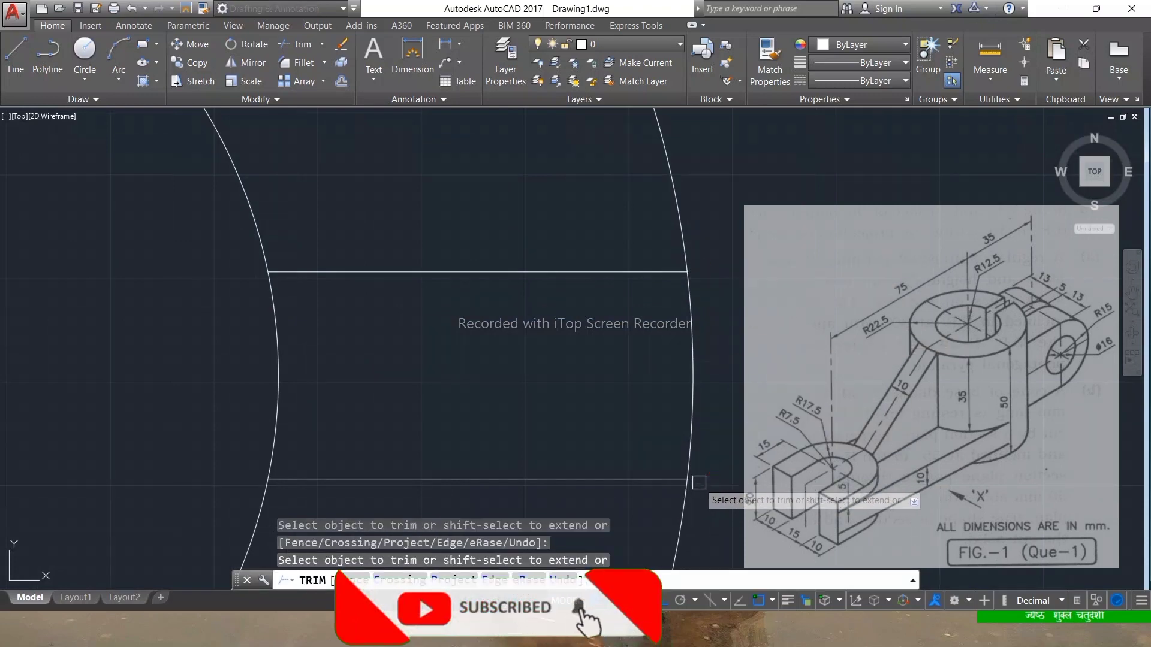
scroll(598, 360, "down", 6)
left_click(519, 363)
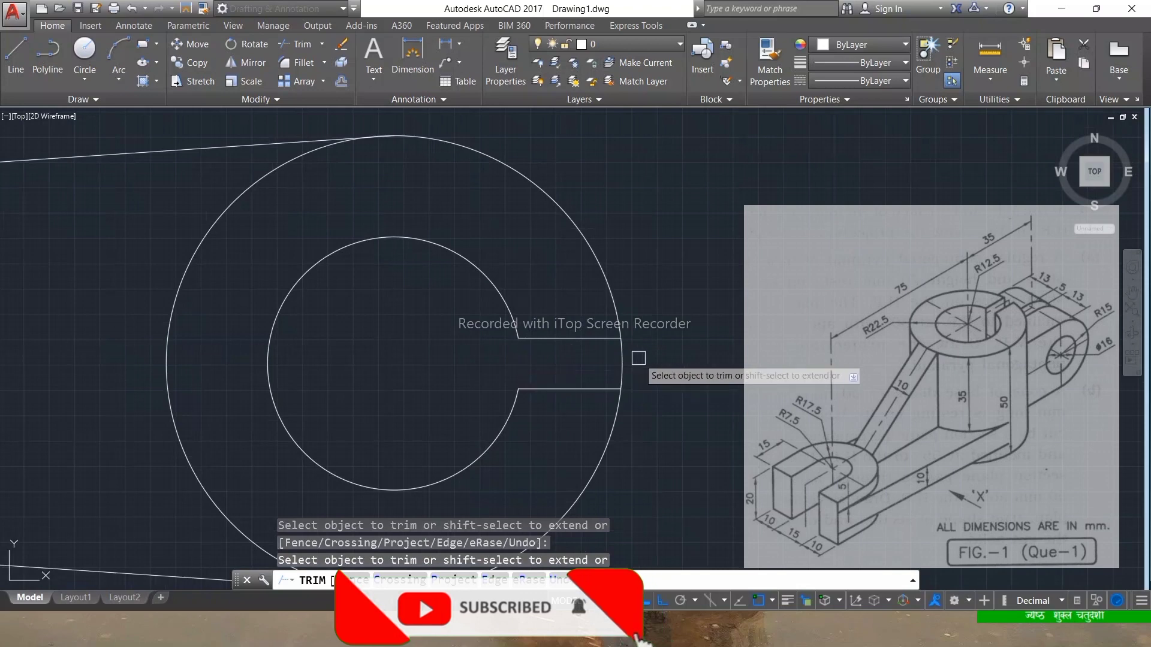
left_click(636, 358)
scroll(625, 363, "down", 4)
key("Escape")
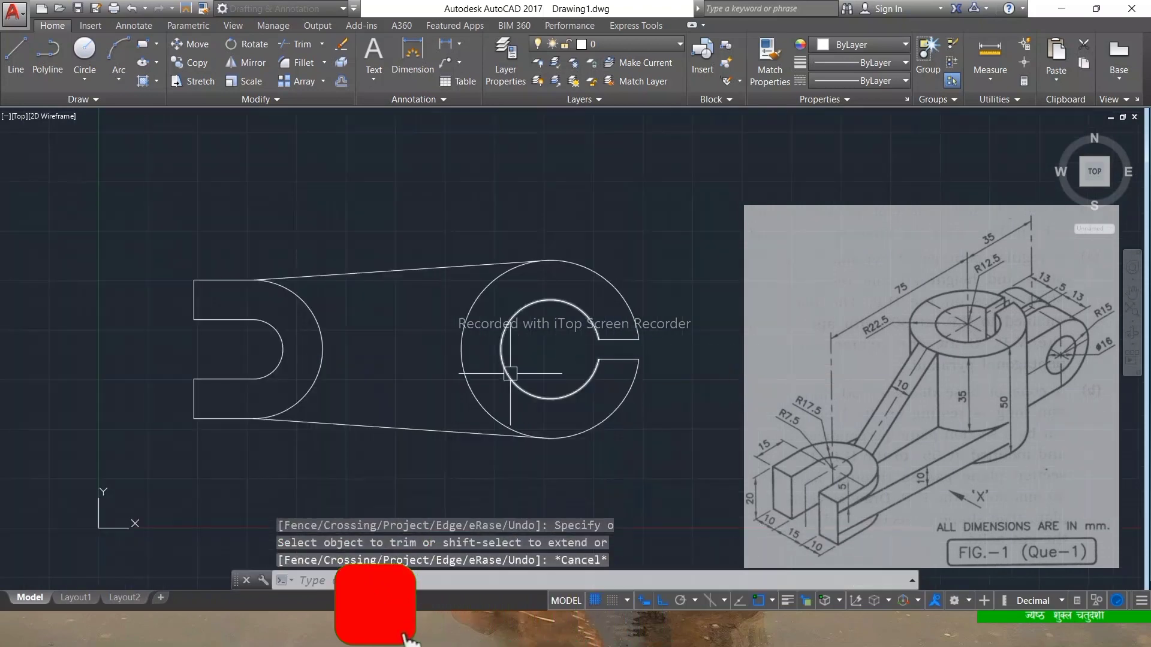
key("Escape")
- Switch to the 3D Modeling workspace
left_click(273, 9)
left_click(253, 66)
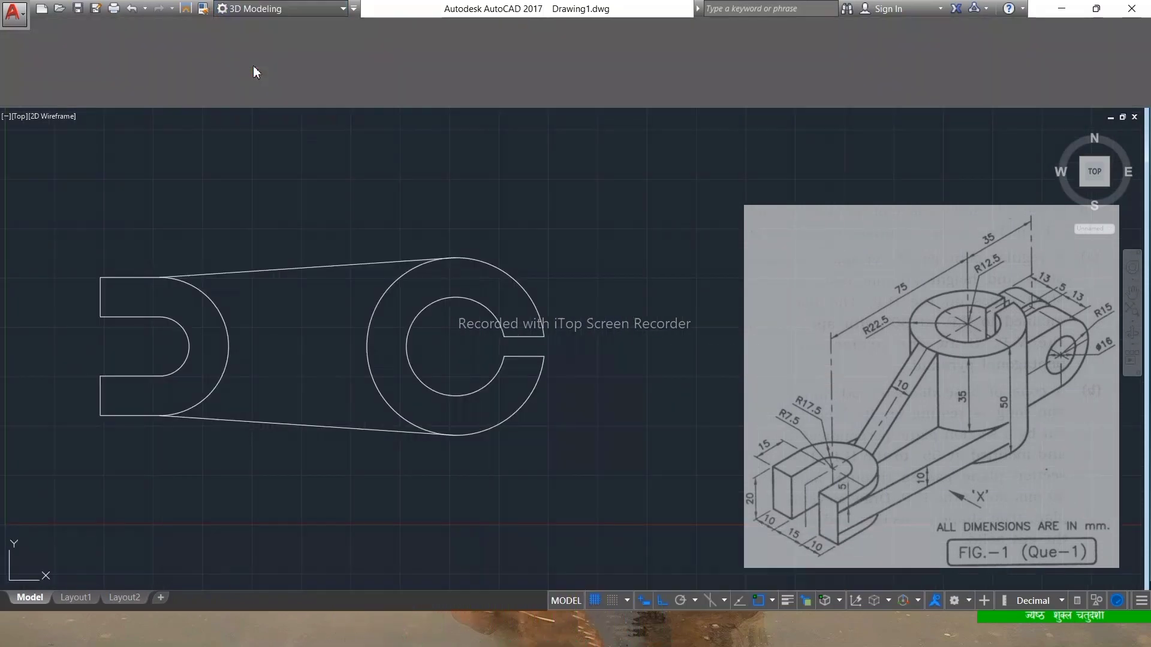
key("Escape")
key("Escape")
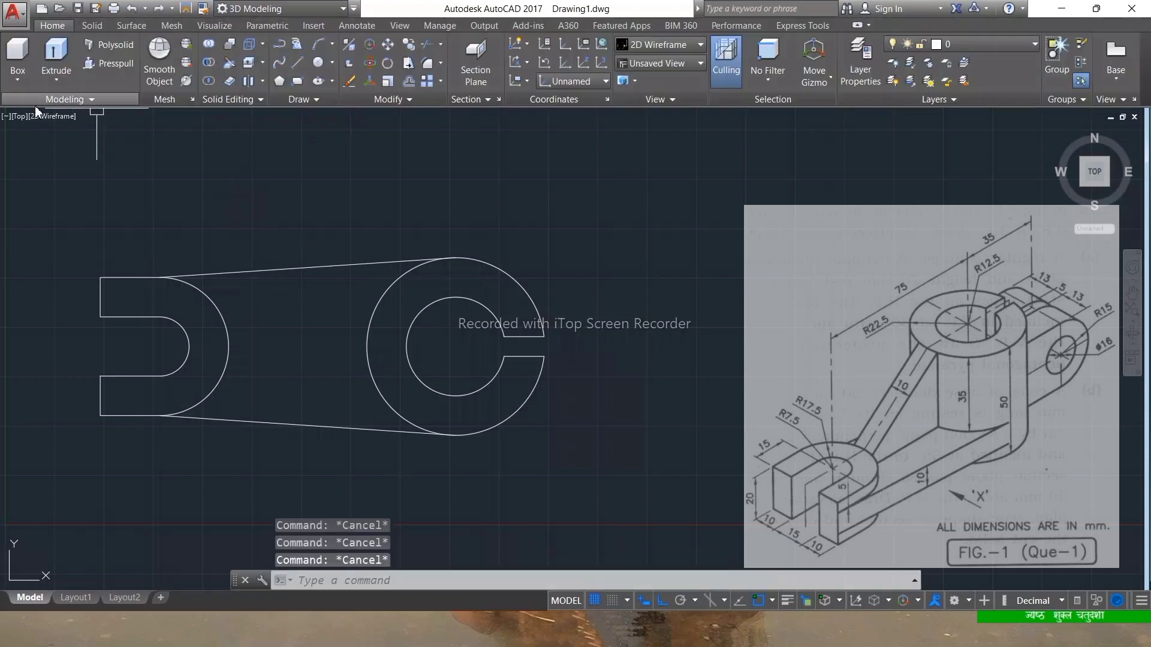
- Set the viewport to the SW Isometric view with the Conceptual visual style
left_click(24, 116)
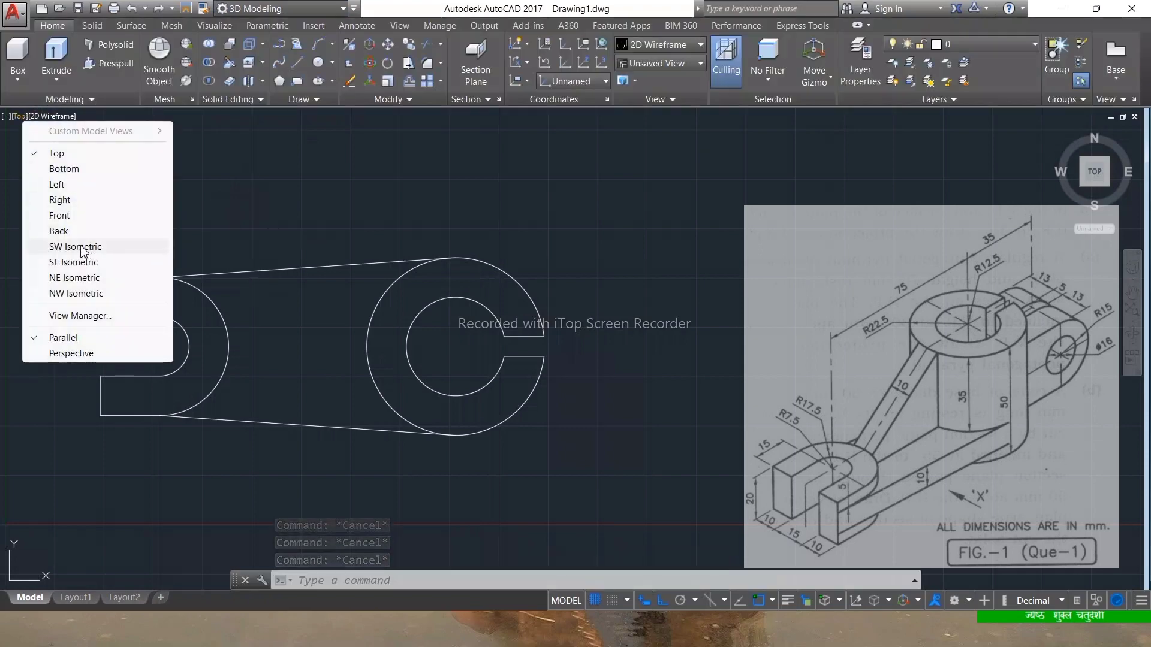
left_click(74, 245)
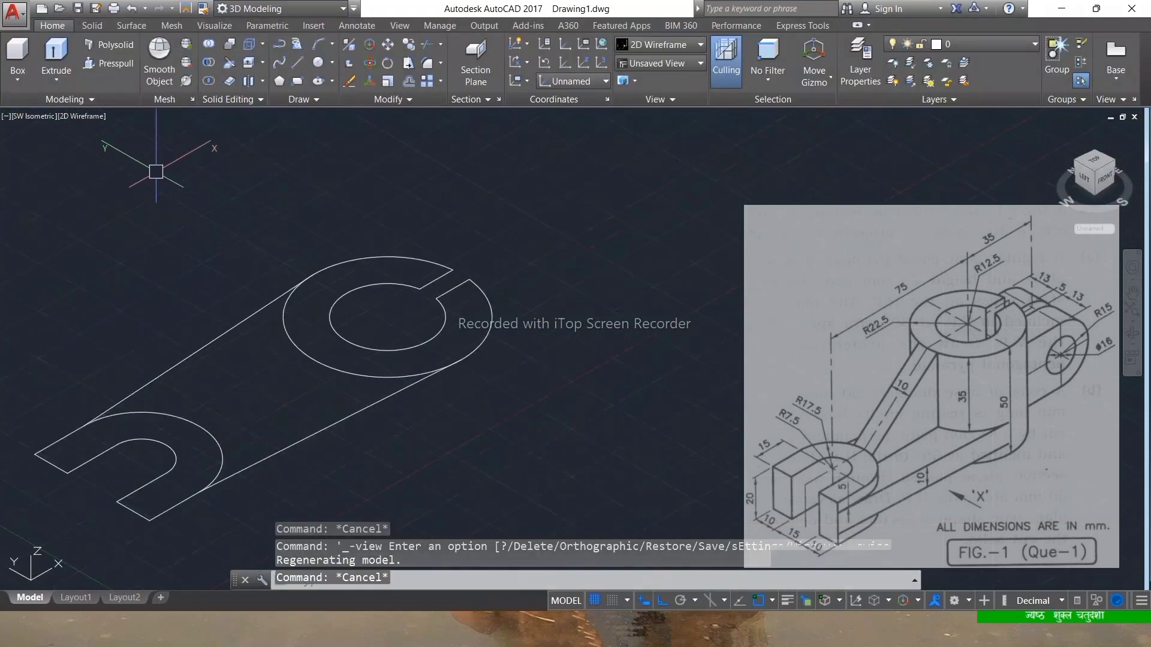
key("Escape")
key("Escape")
left_click(82, 117)
left_click(158, 169)
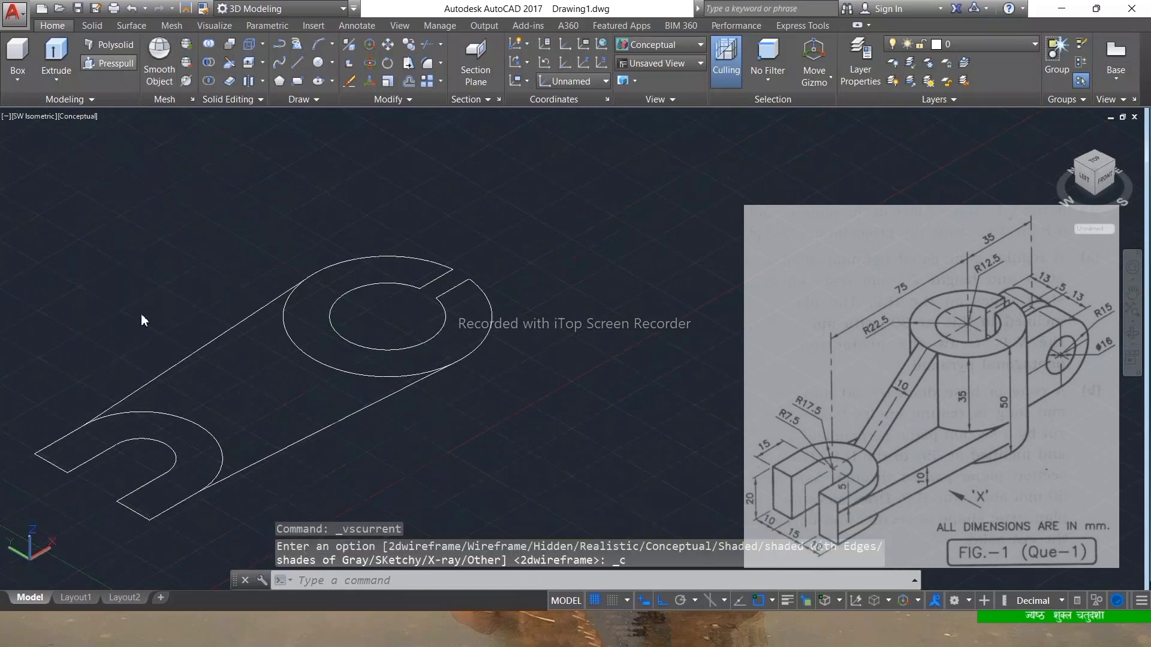
- Presspull the fork profile up 20 mm and the slotted ring up 50 mm
left_click(127, 428)
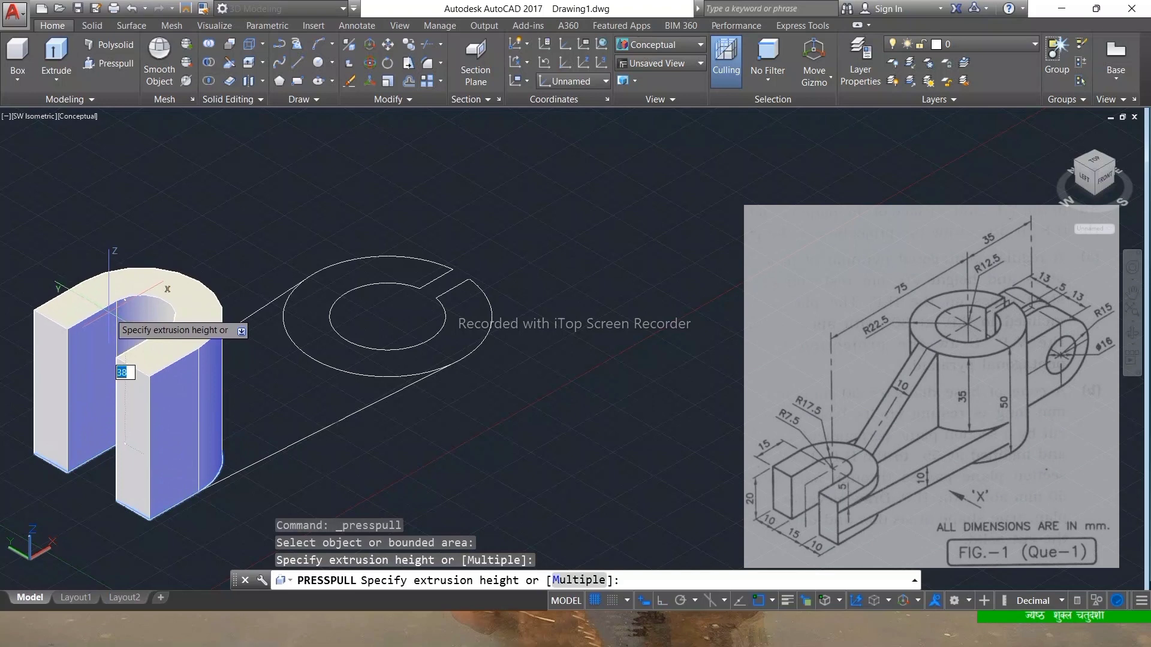
type("20")
key("Return")
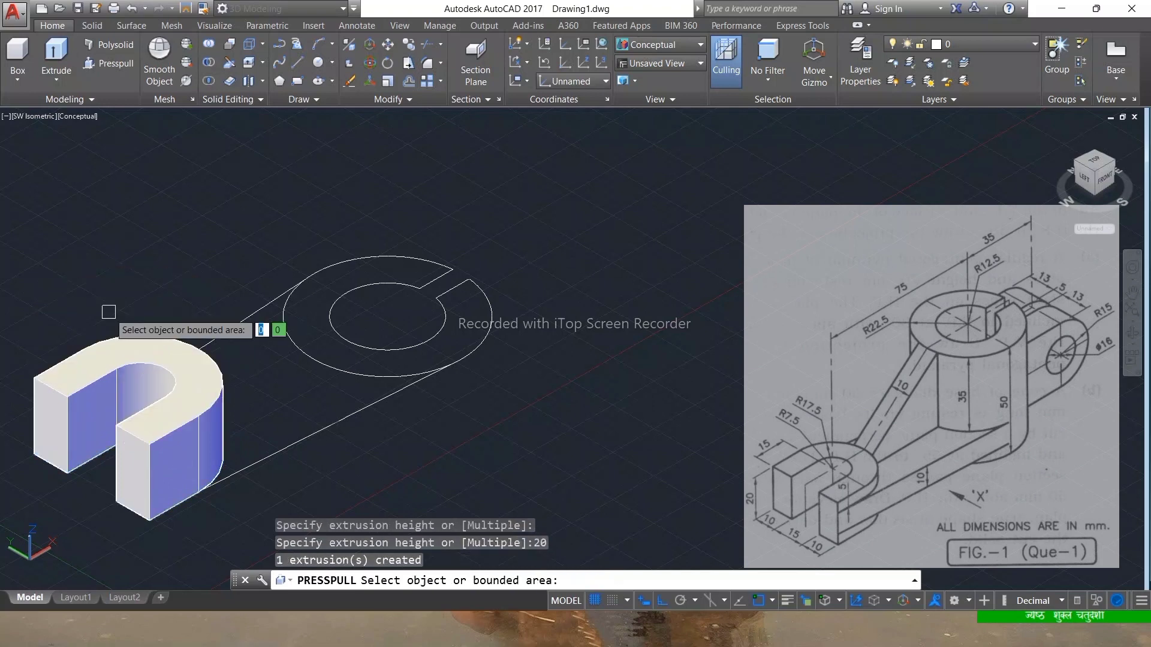
left_click(348, 365)
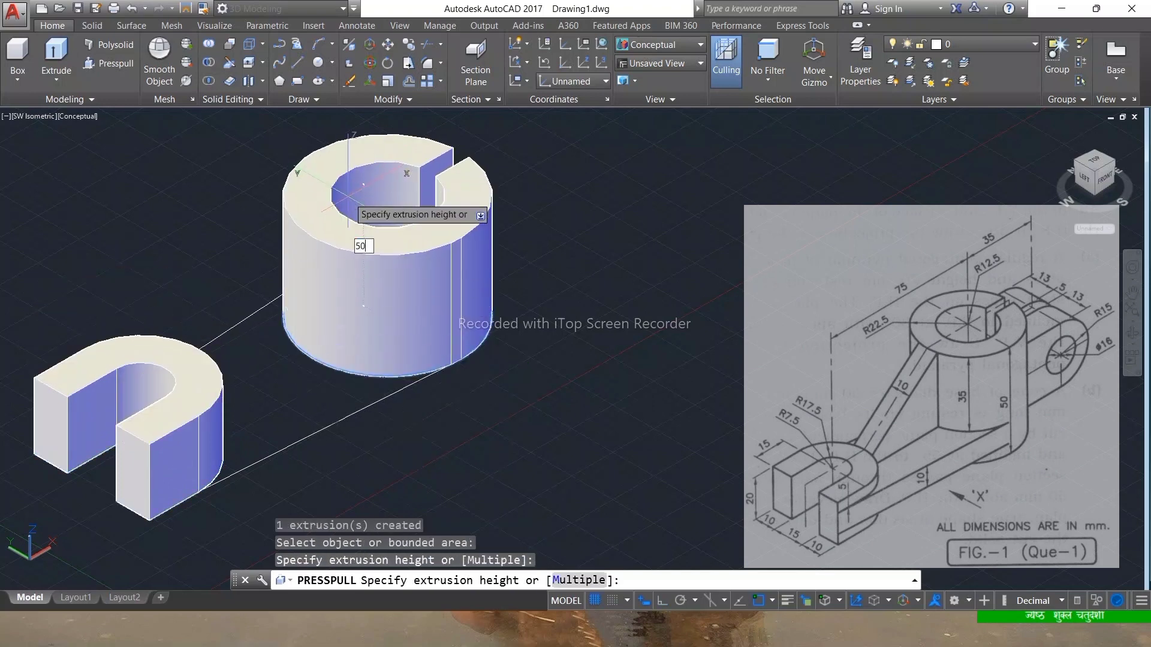
type("50")
key("Return")
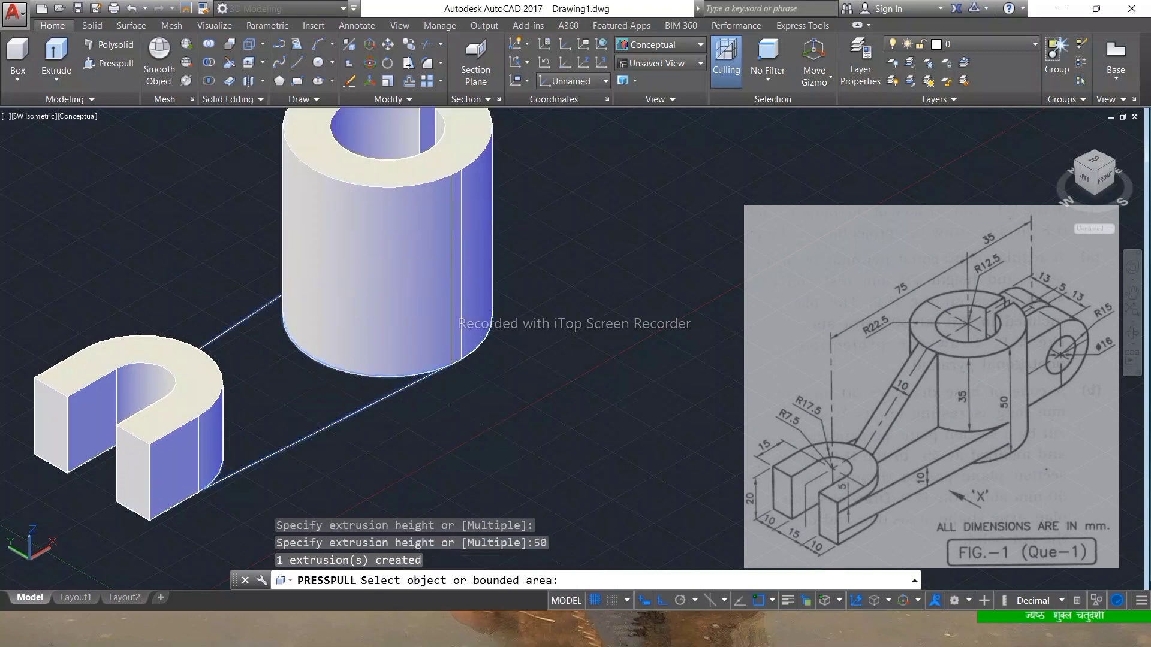
- Presspull the web area between the fork and the slotted cylinder up 10 mm
left_click(252, 384)
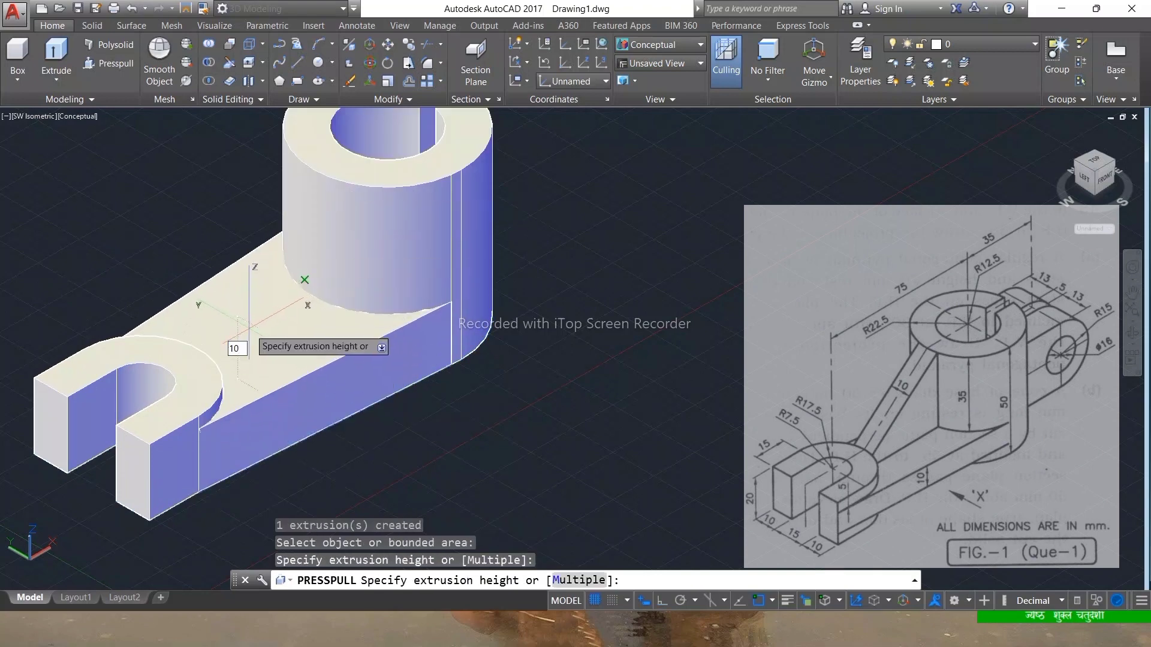
type("10")
key("Return")
key("Return")
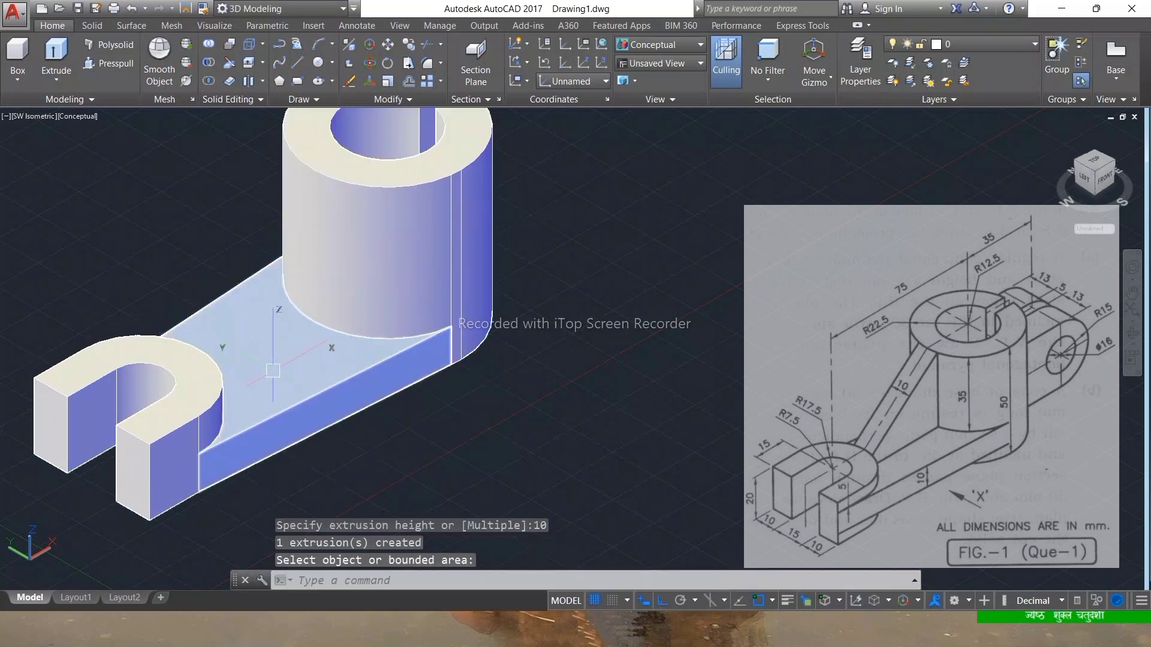
- Move the connecting web solid vertically upward by 15 mm
left_click(261, 310)
left_click(259, 370)
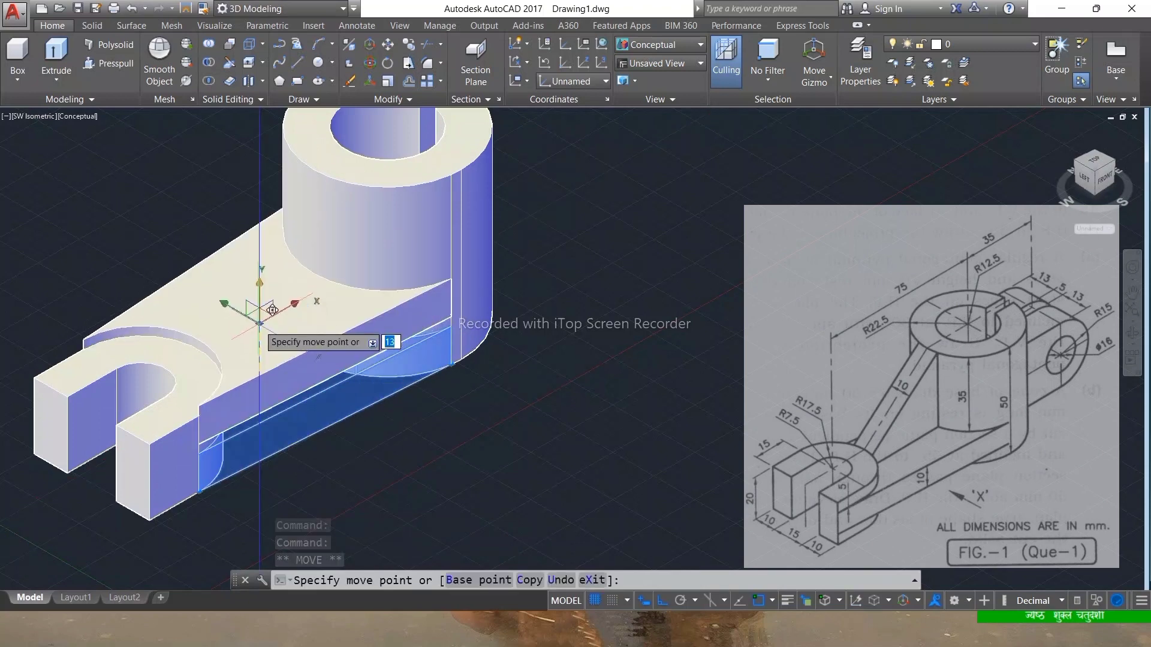
type("15")
key("Return")
key("Escape")
key("Escape")
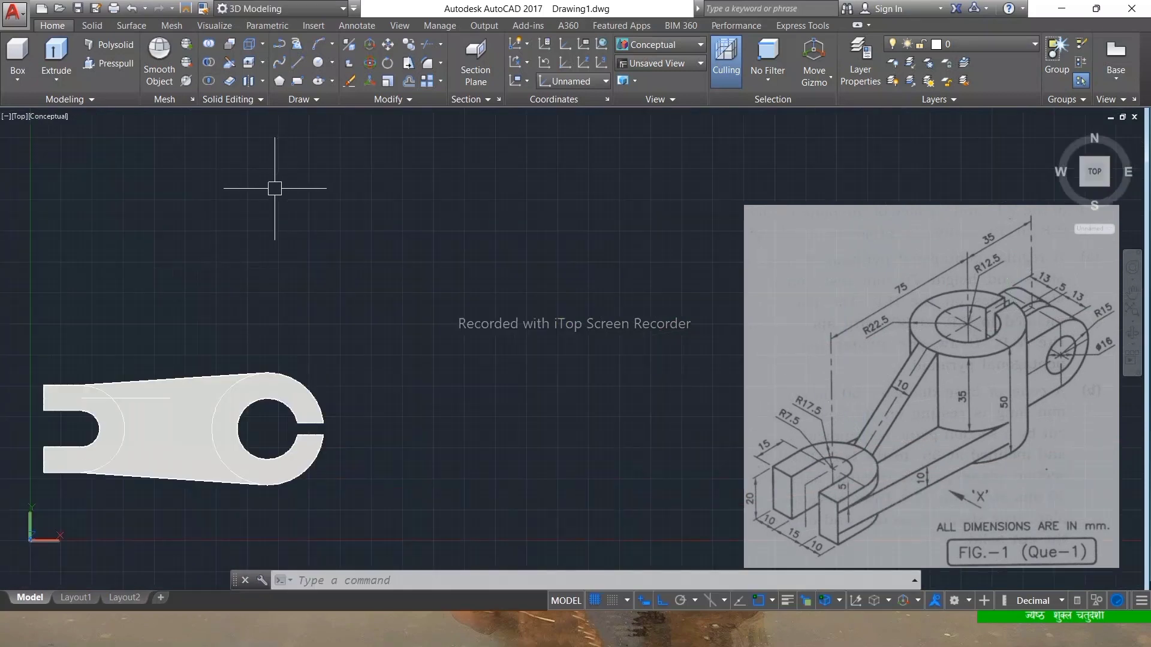
- Draw a closed polyline rib profile above the top view: 35 mm down, 36 mm across, 5 mm up, with a sloping edge back to the start
type("pl")
key("Return")
left_click(275, 189)
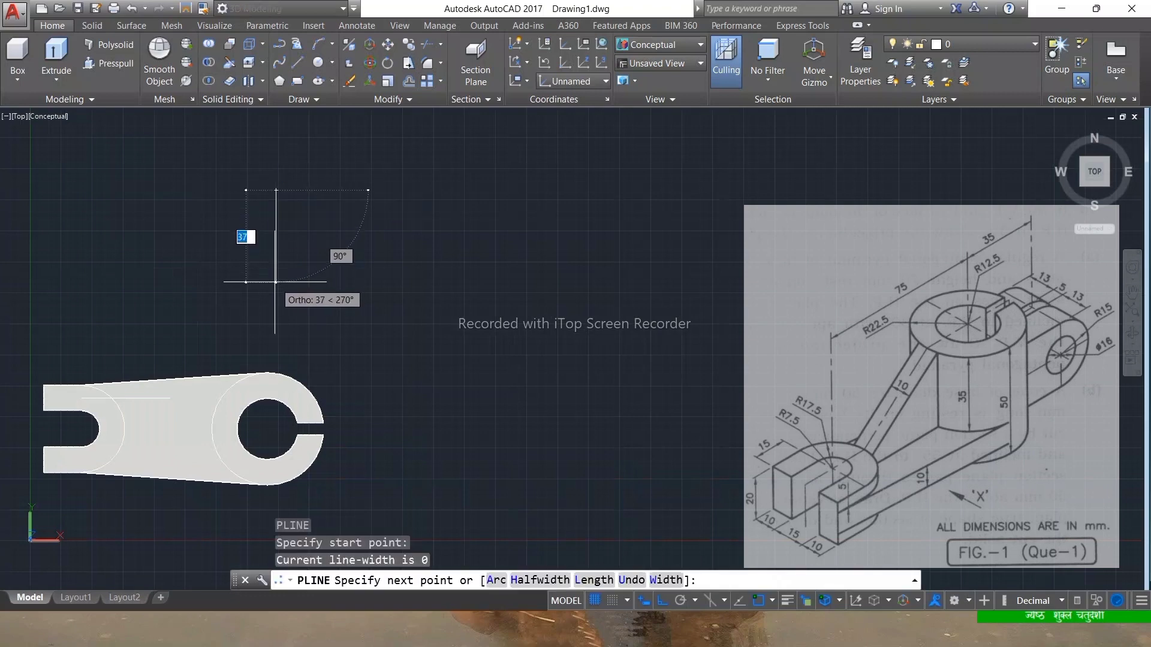
key("Return")
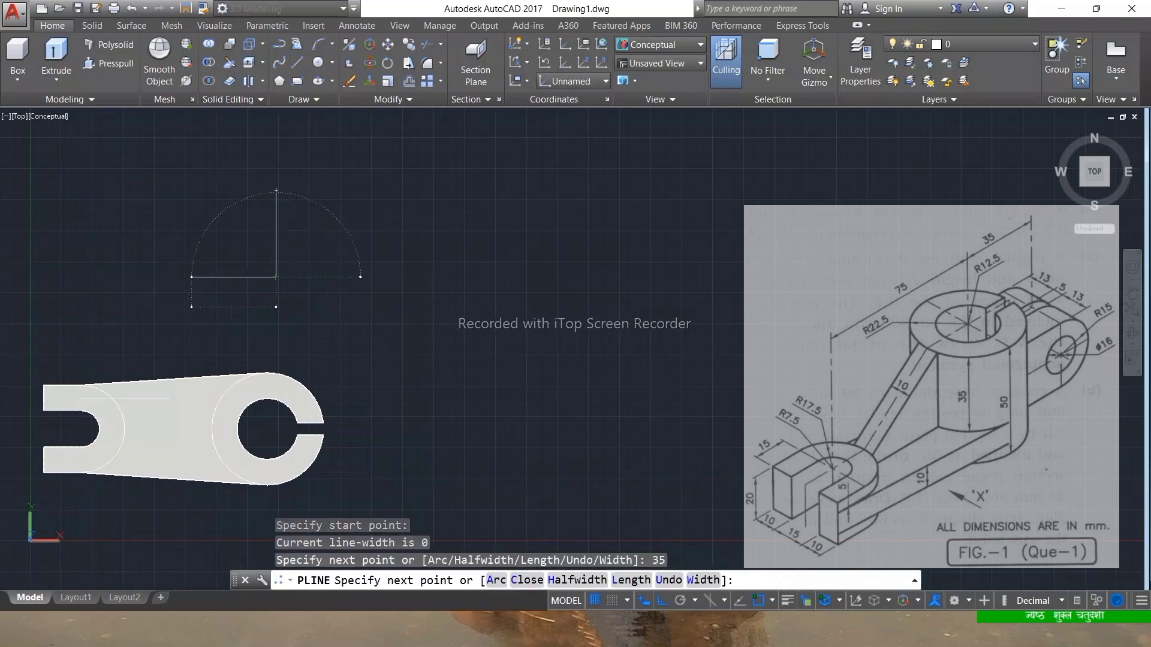
type("36")
key("Return")
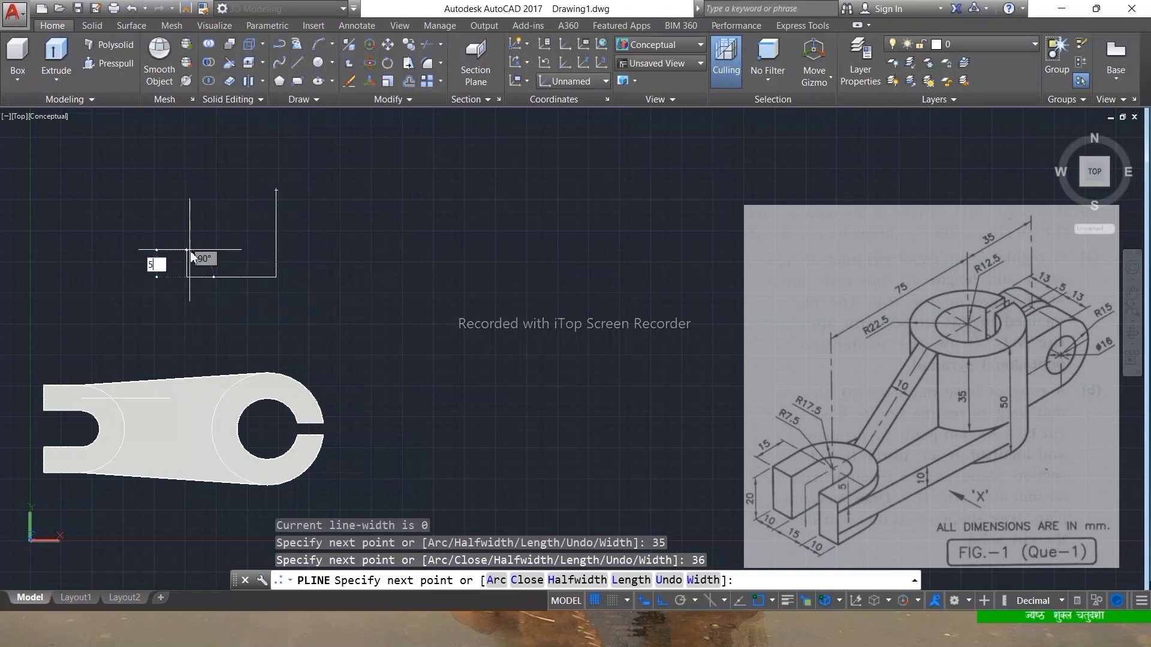
key("Return")
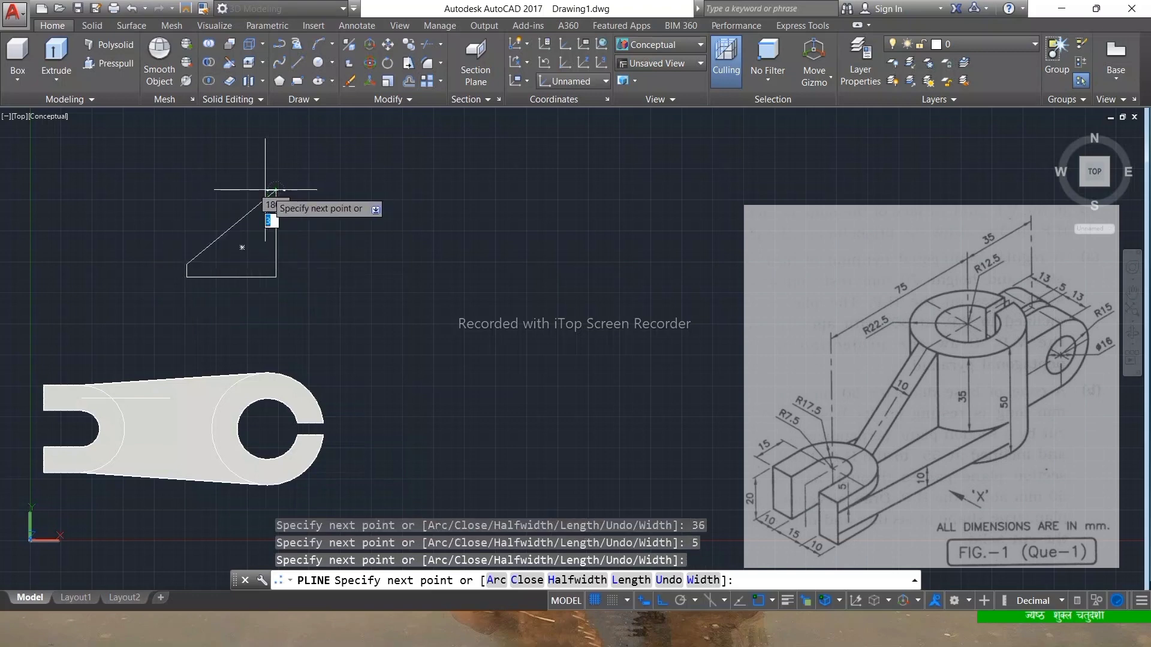
key("Escape")
key("Escape")
key("Escape")
- Presspull the closed rib profile into a 10 mm thick solid
left_click(114, 64)
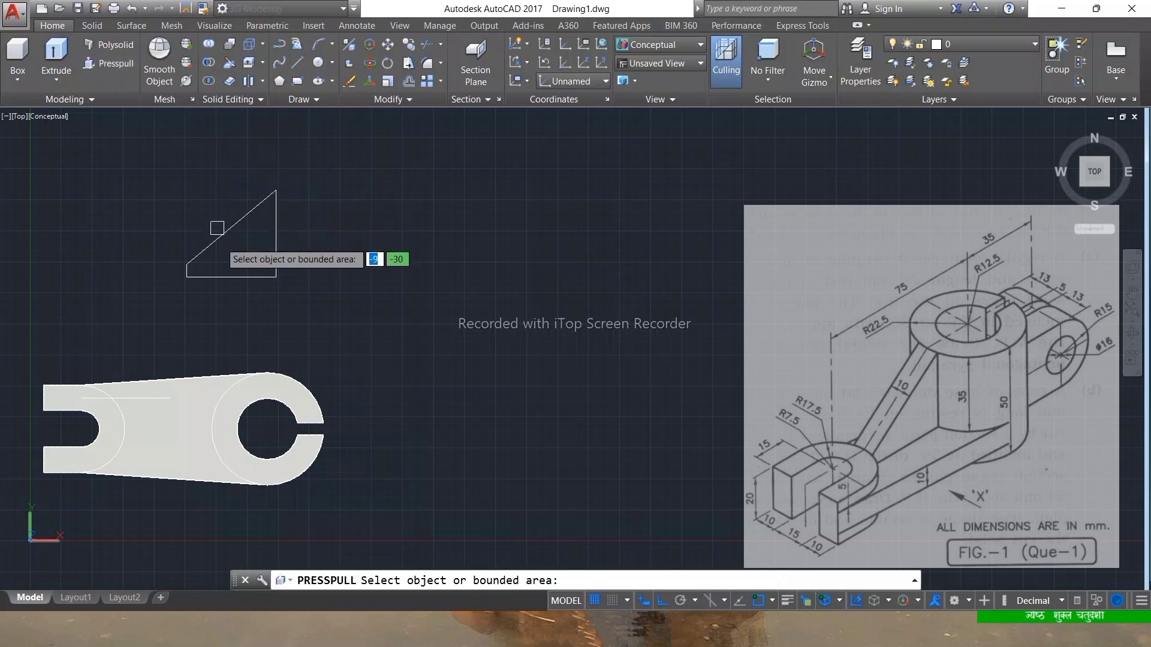
left_click(242, 247)
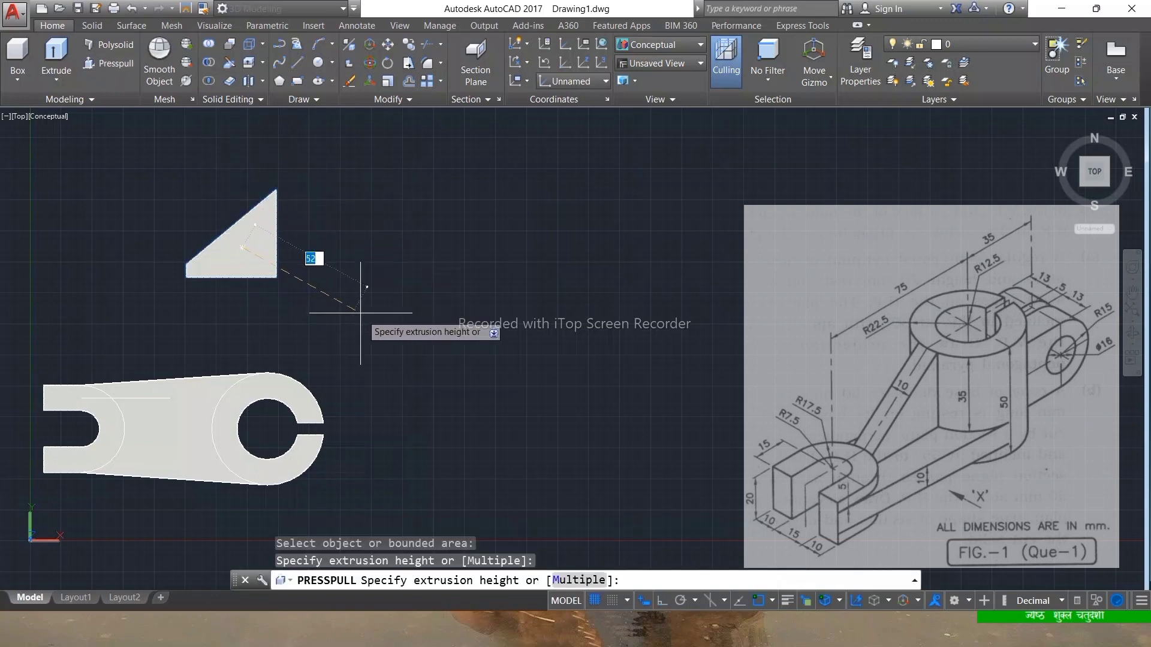
key("F8")
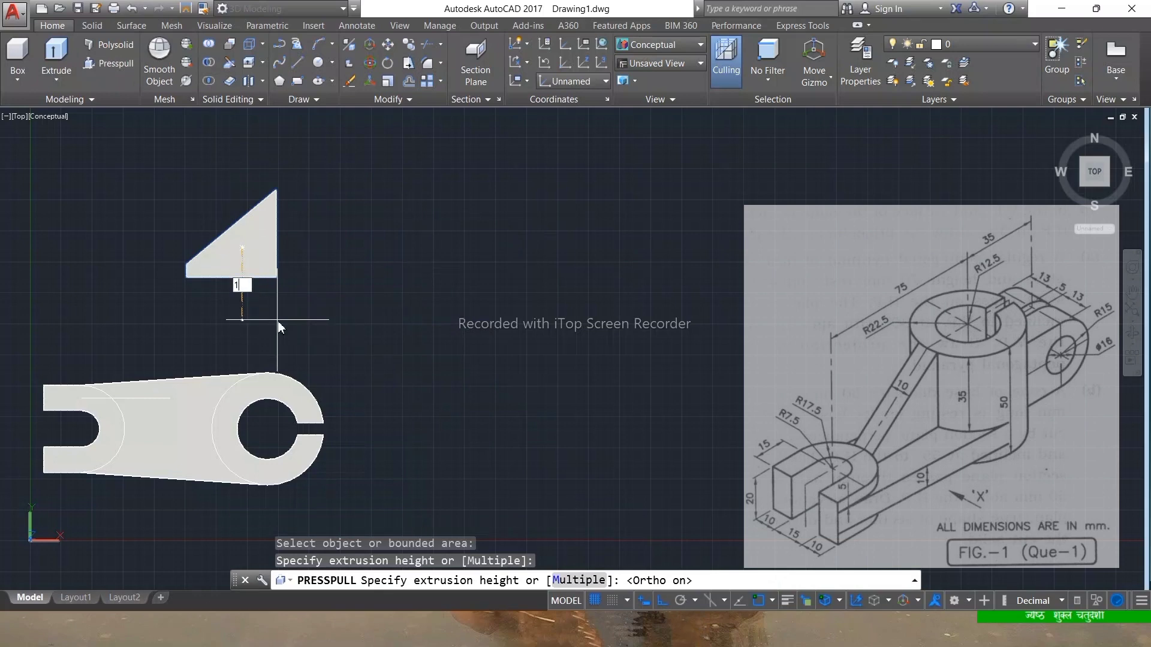
key("Return")
key("Return")
- Rotate the rib solid upright about the X axis with 3D Rotate
left_click(261, 236)
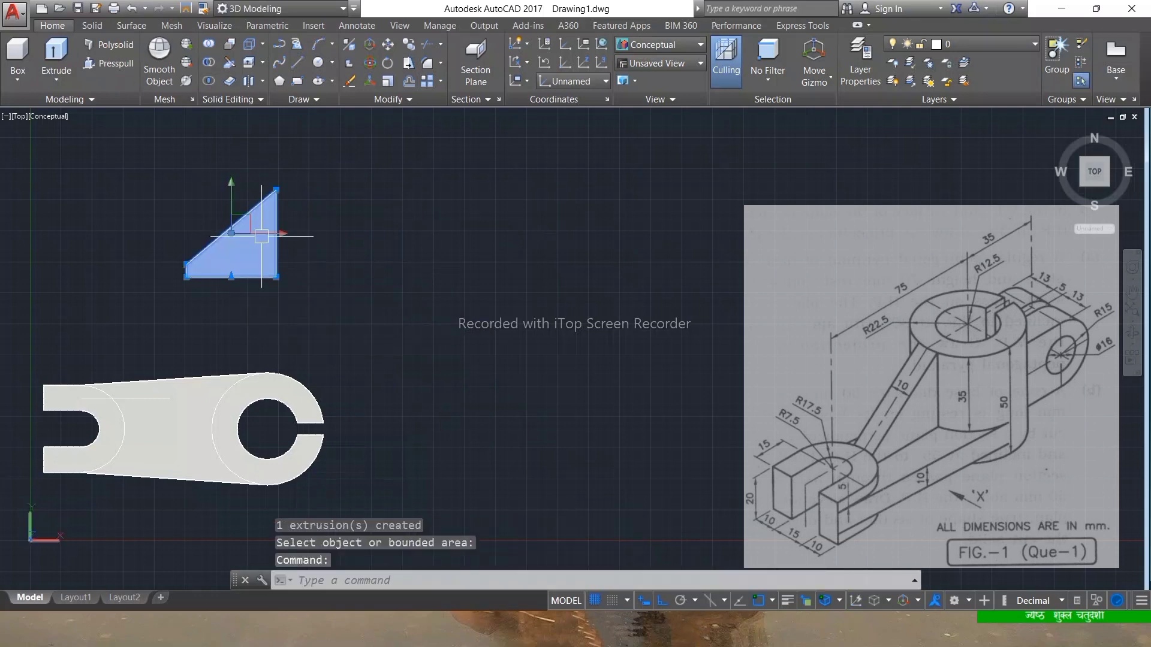
left_click(384, 65)
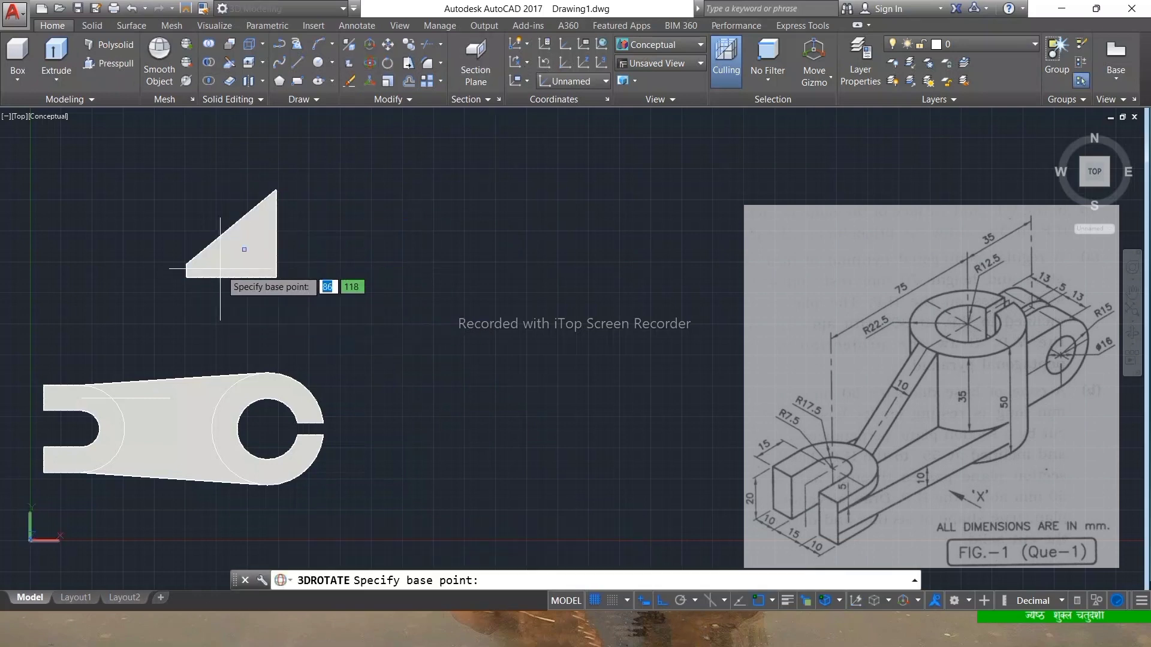
left_click(243, 246)
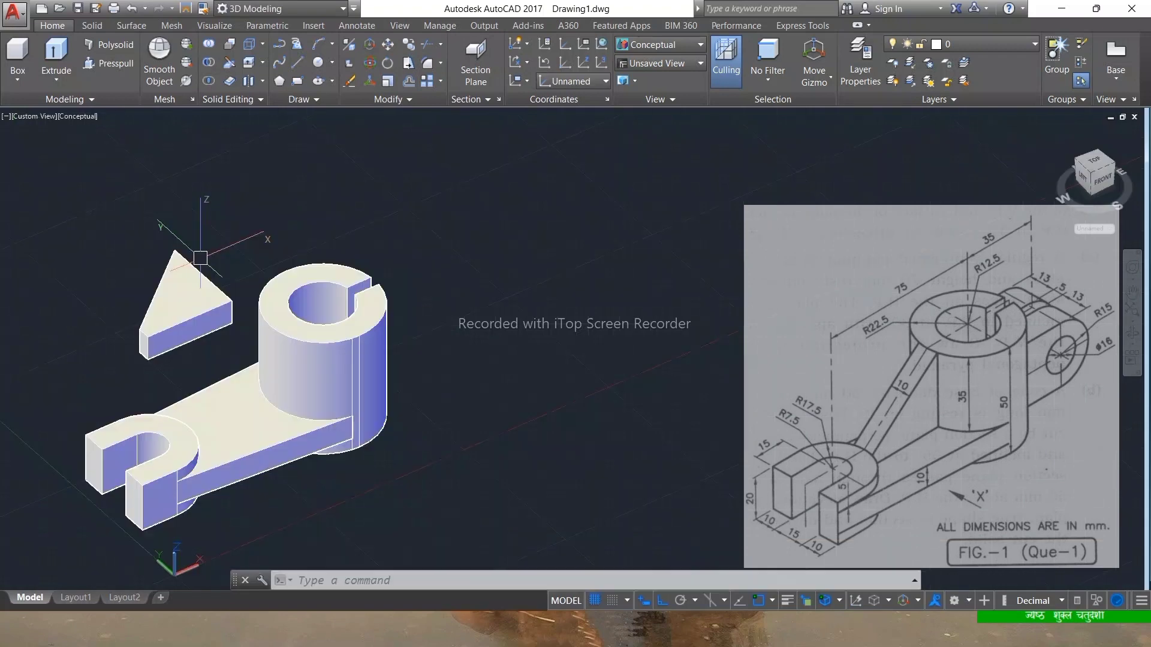
left_click(176, 306)
left_click(369, 64)
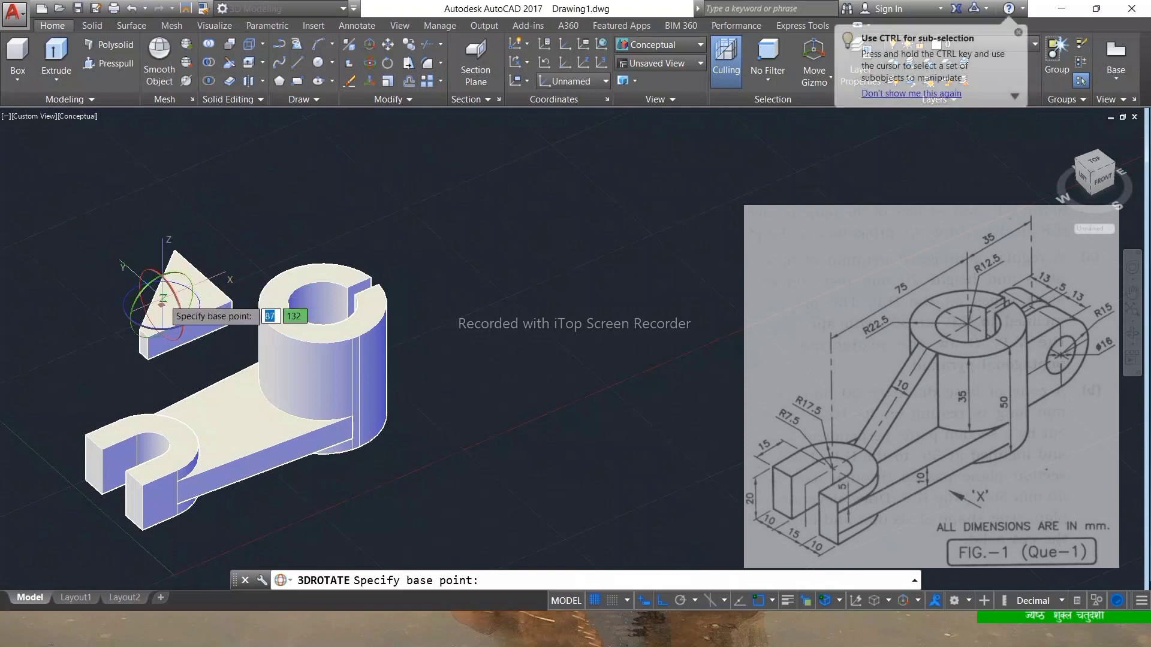
left_click(155, 312)
left_click(277, 246)
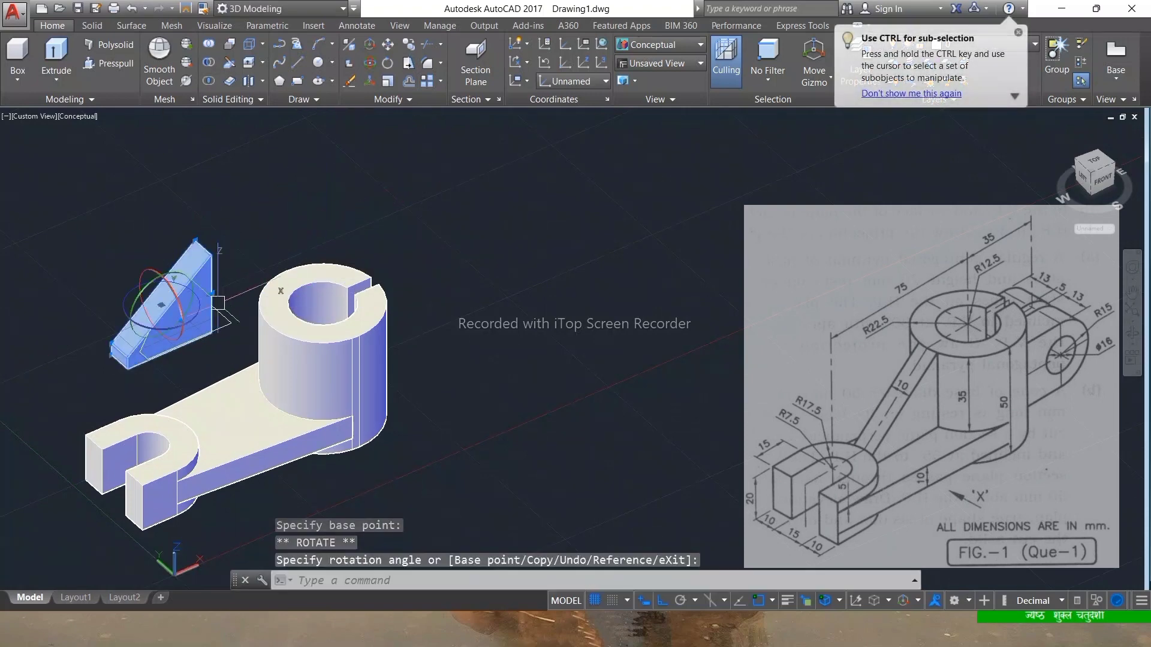
key("Escape")
- Move the rib solid by its lower narrow end onto the web, joining the fork to the slotted cylinder
left_click(188, 280)
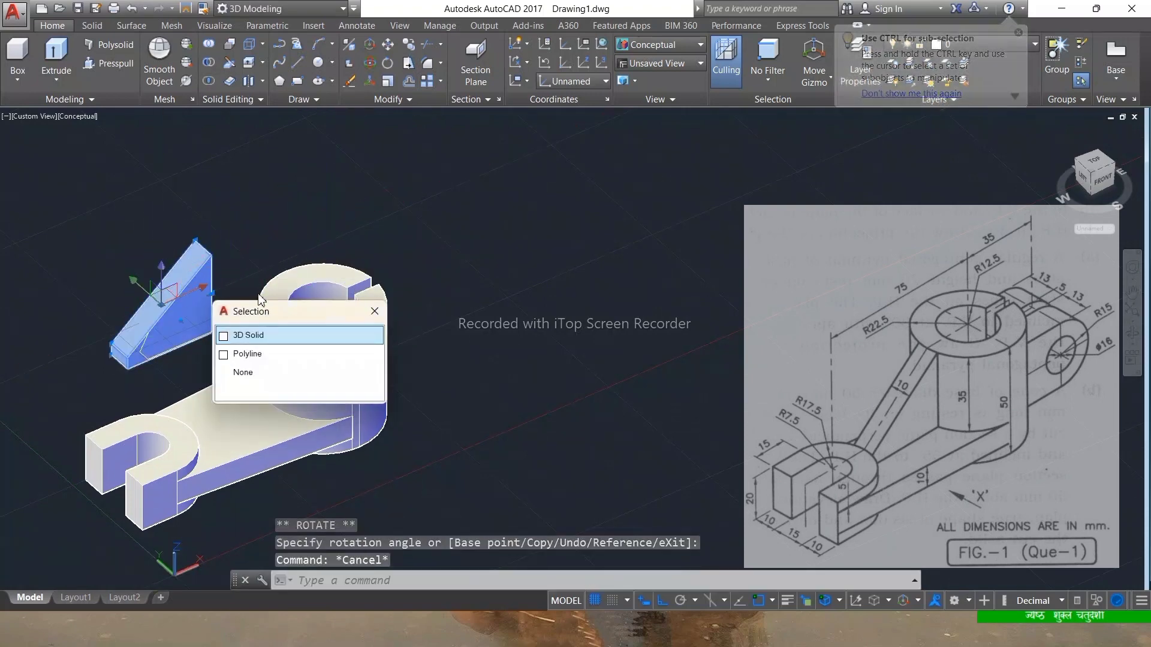
type("M")
key("Return")
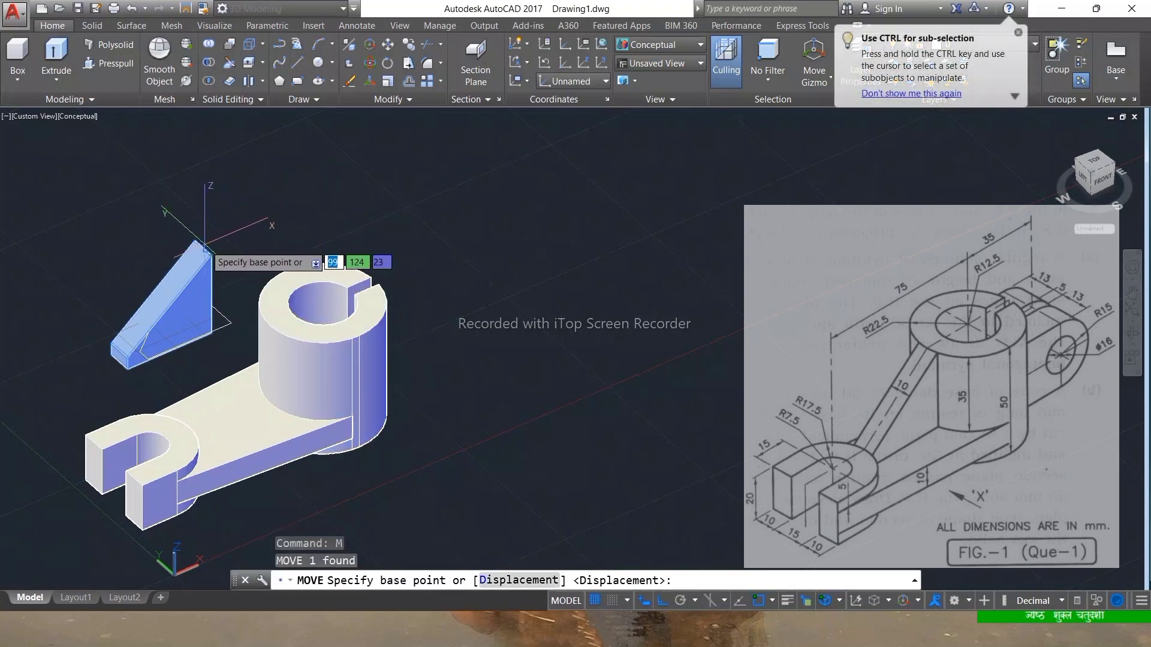
left_click(127, 360)
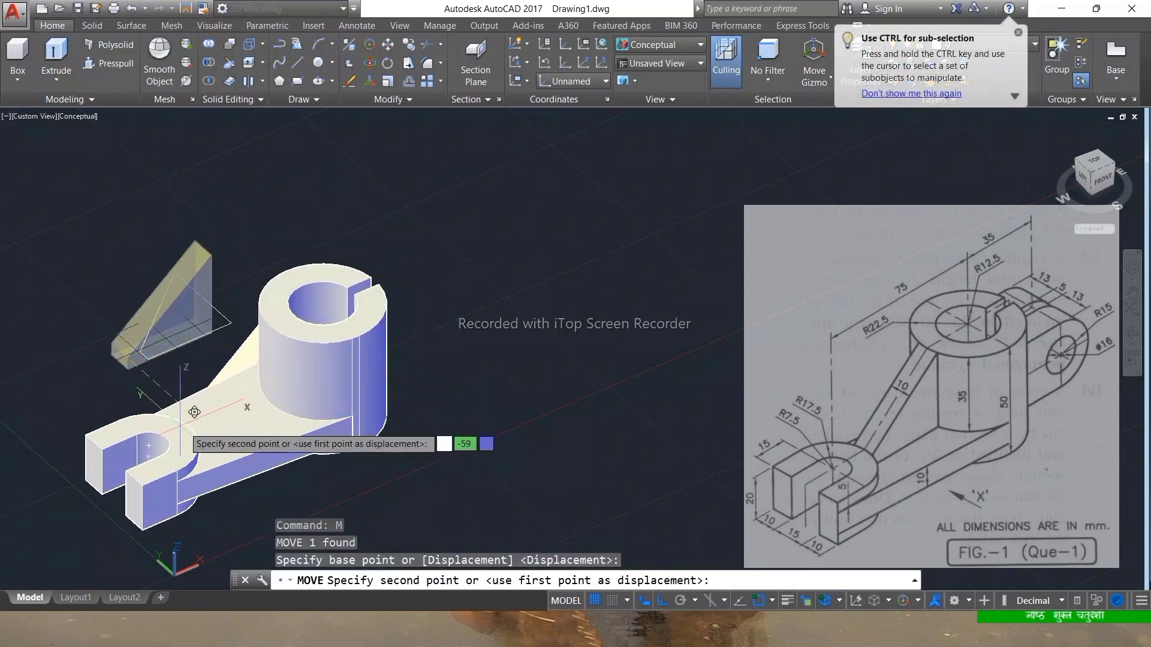
key("Escape")
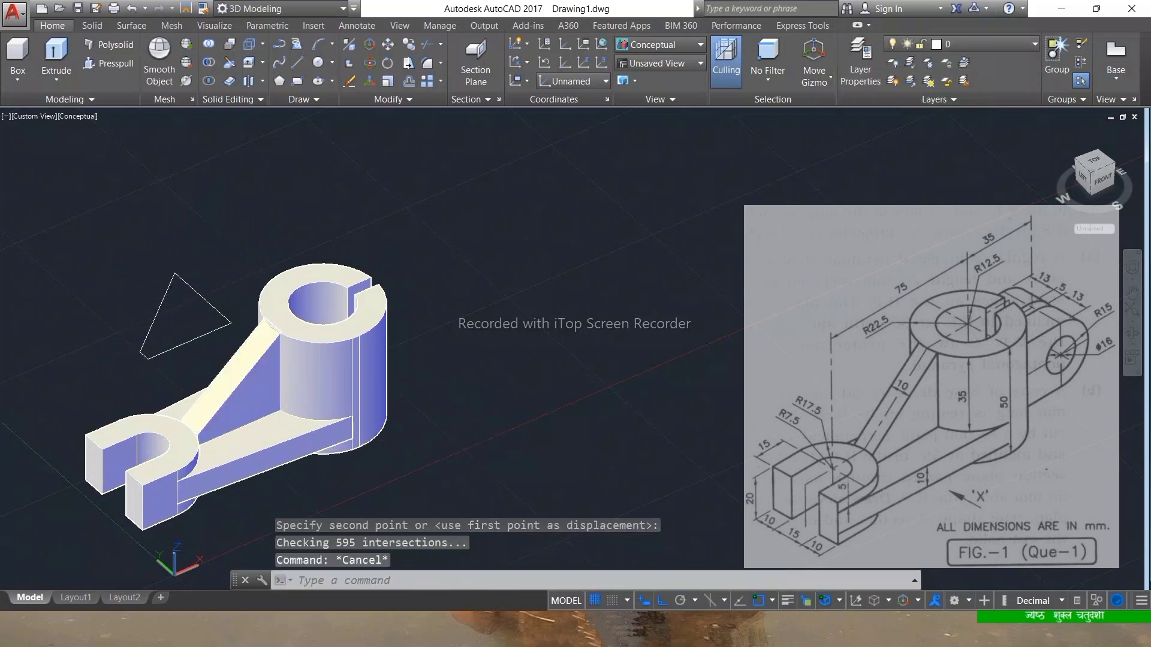
- Delete the leftover triangular rib outline and the stray horizontal line in the top view
left_click(250, 251)
left_click(116, 343)
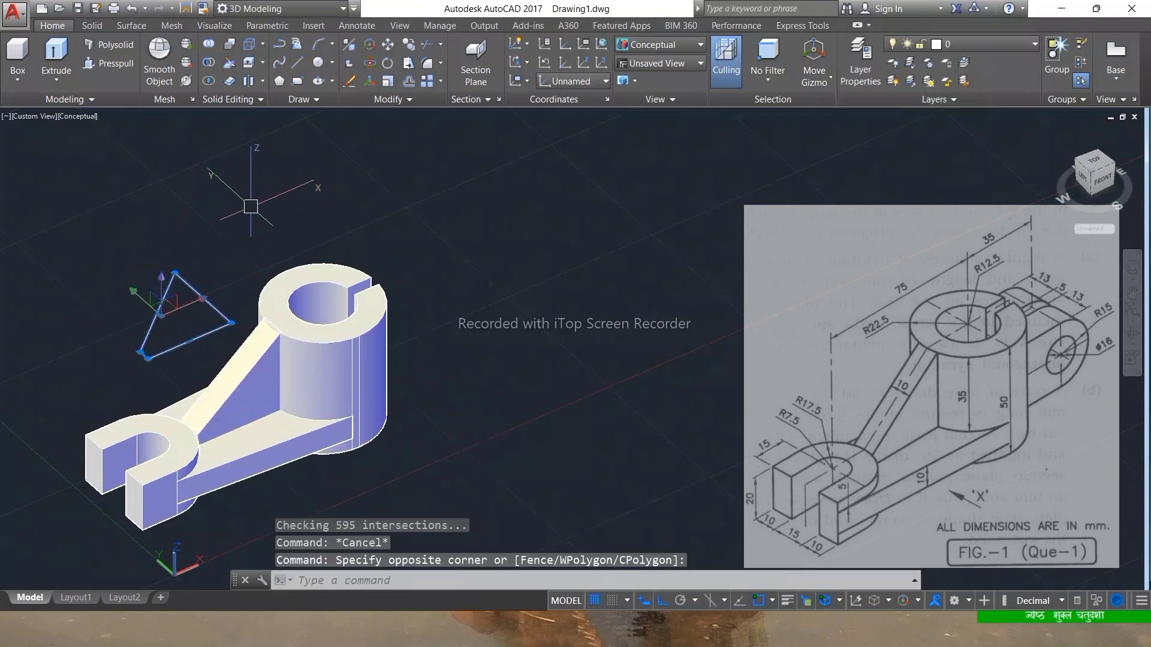
key("Delete")
scroll(224, 494, "up", 3)
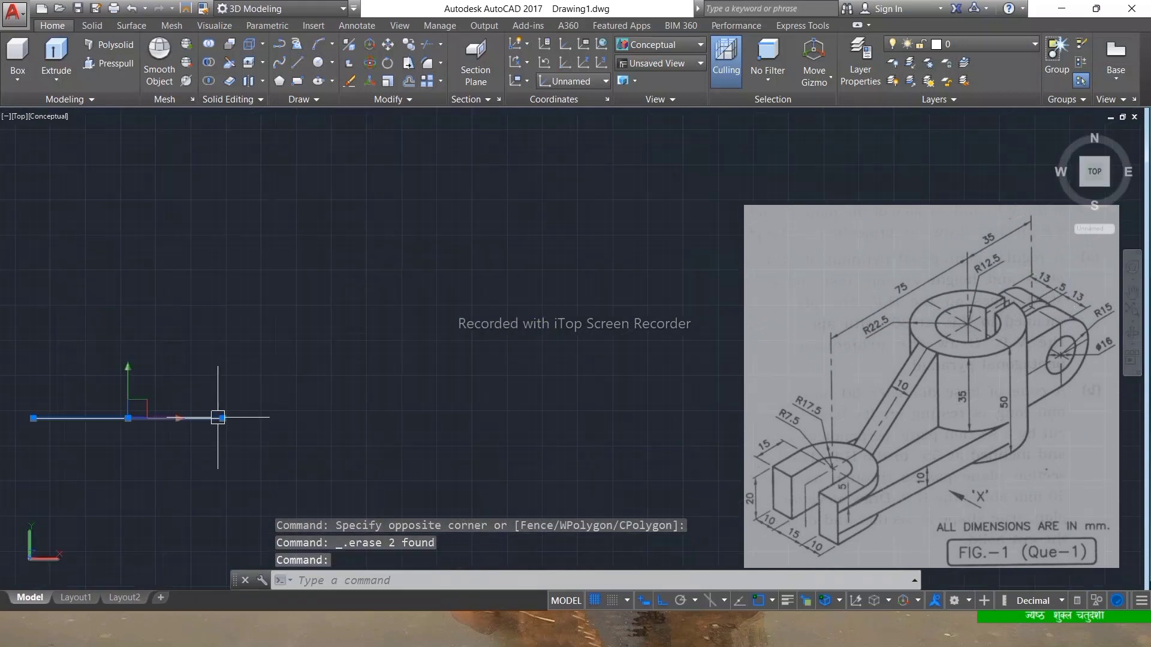
key("Delete")
- Draw three connected lines for the lug outline: 13.5 mm across, 30 mm down and 13.5 mm back
type("l")
key("Return")
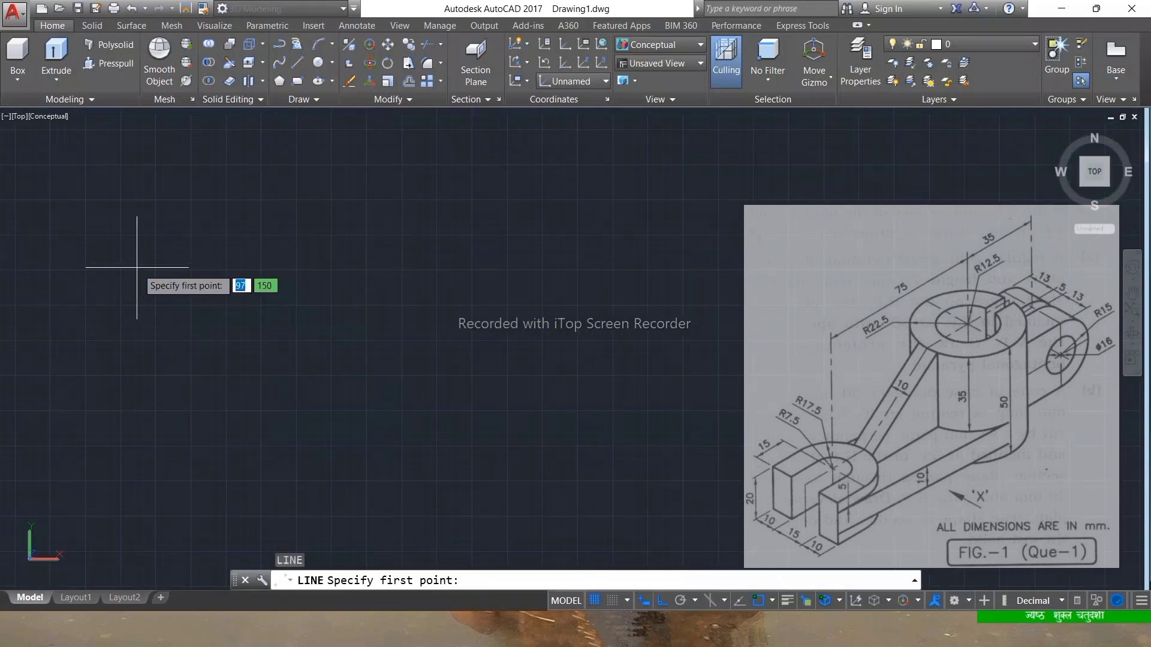
left_click(128, 249)
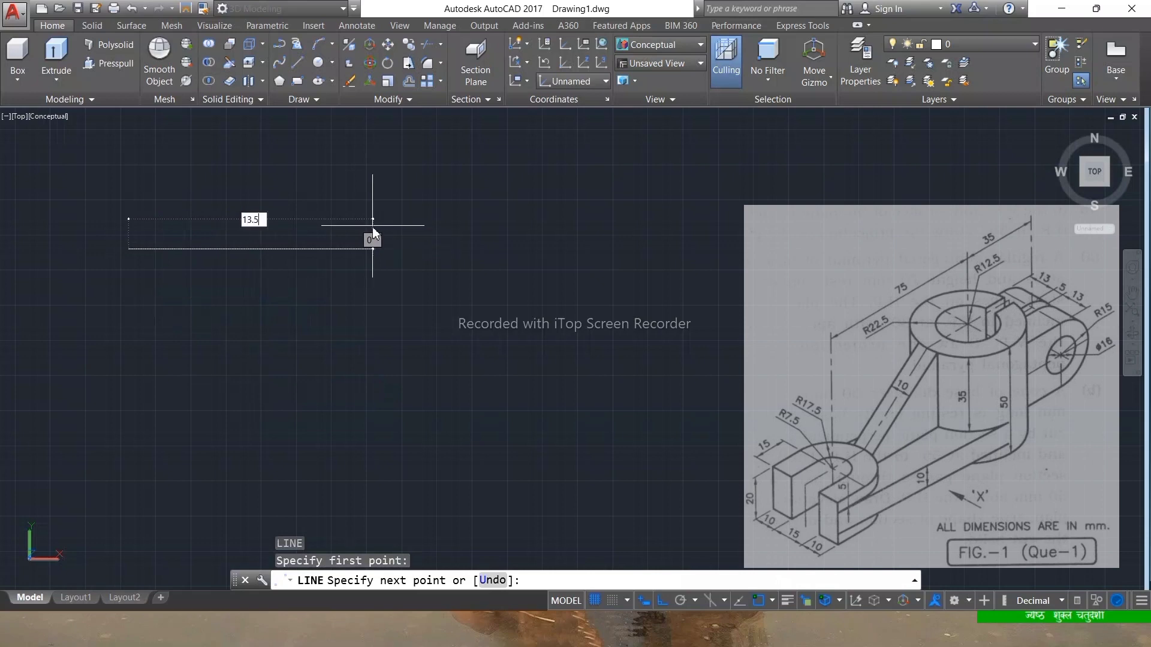
type("13.5")
key("Return")
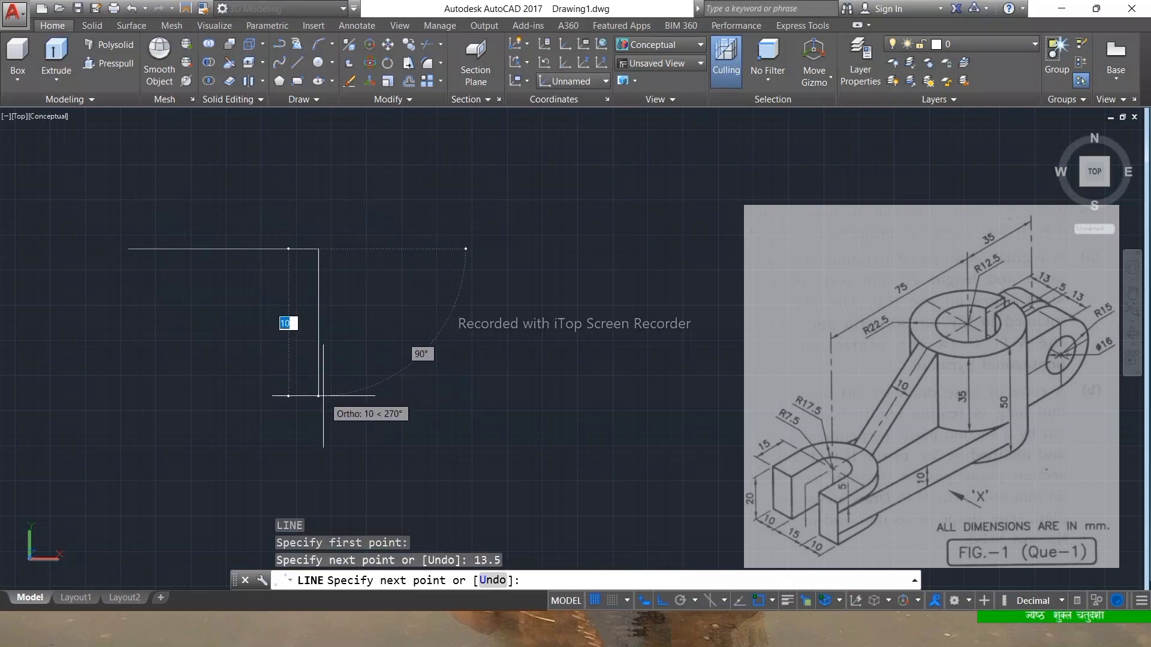
type("30")
key("Return")
scroll(300, 371, "down", 4)
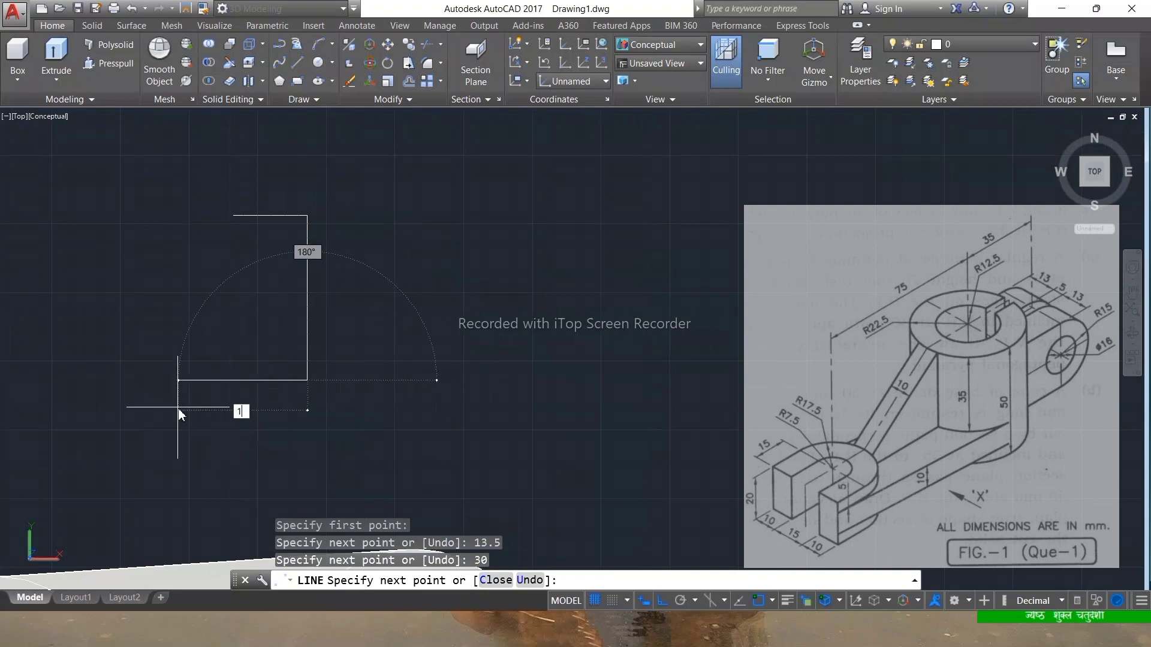
type("13.5")
key("Return")
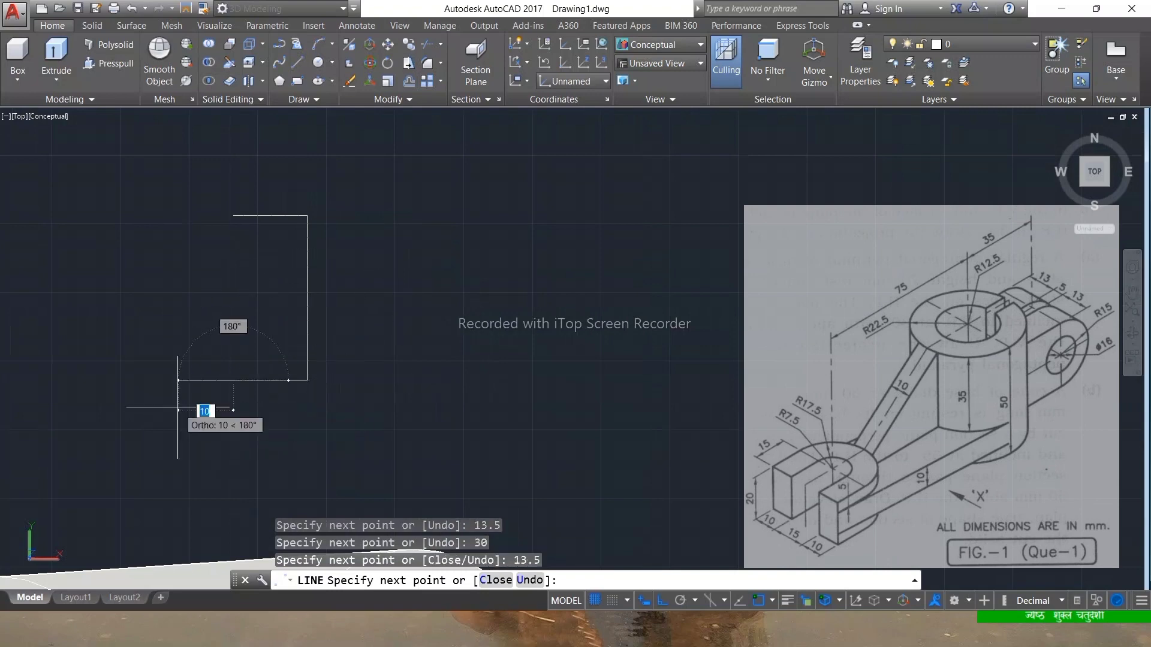
key("Escape")
key("Escape")
- Draw concentric circles of radius 15 mm and 8 mm centred on the midpoint of the 30 mm line
type("c")
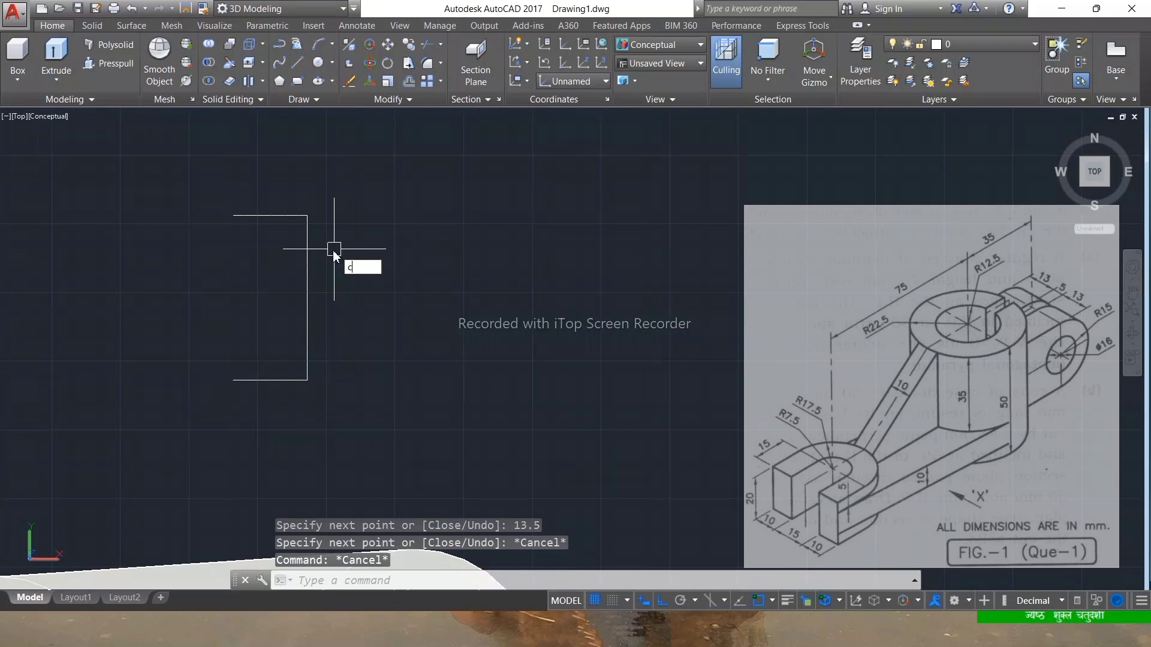
key("Return")
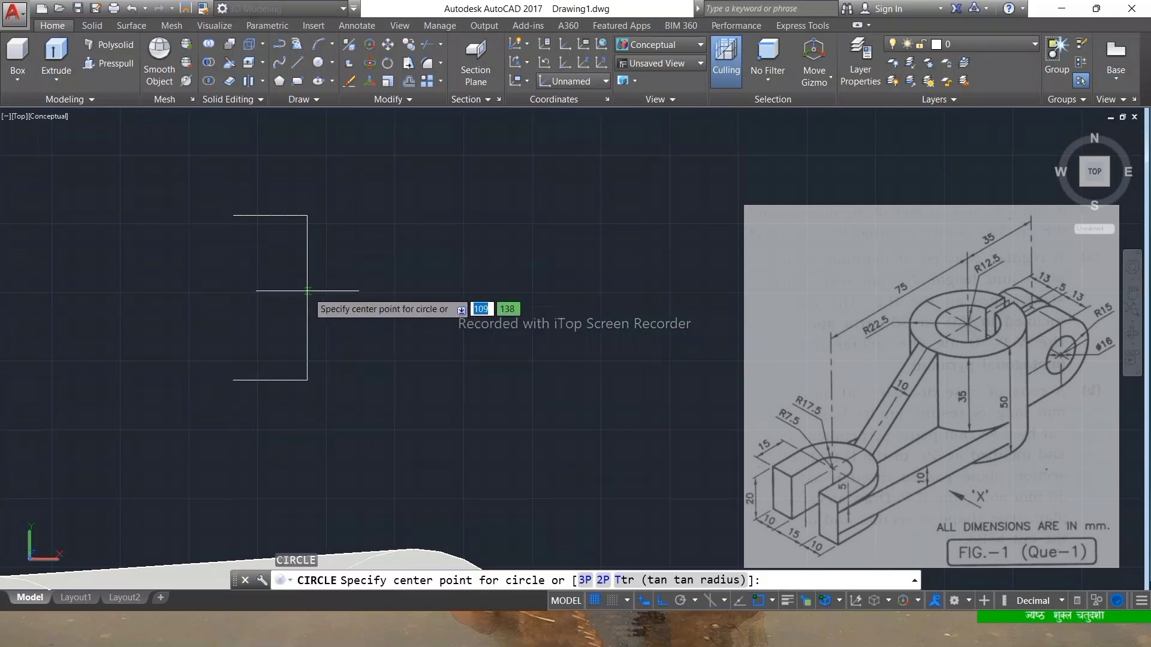
left_click(307, 298)
left_click(337, 380)
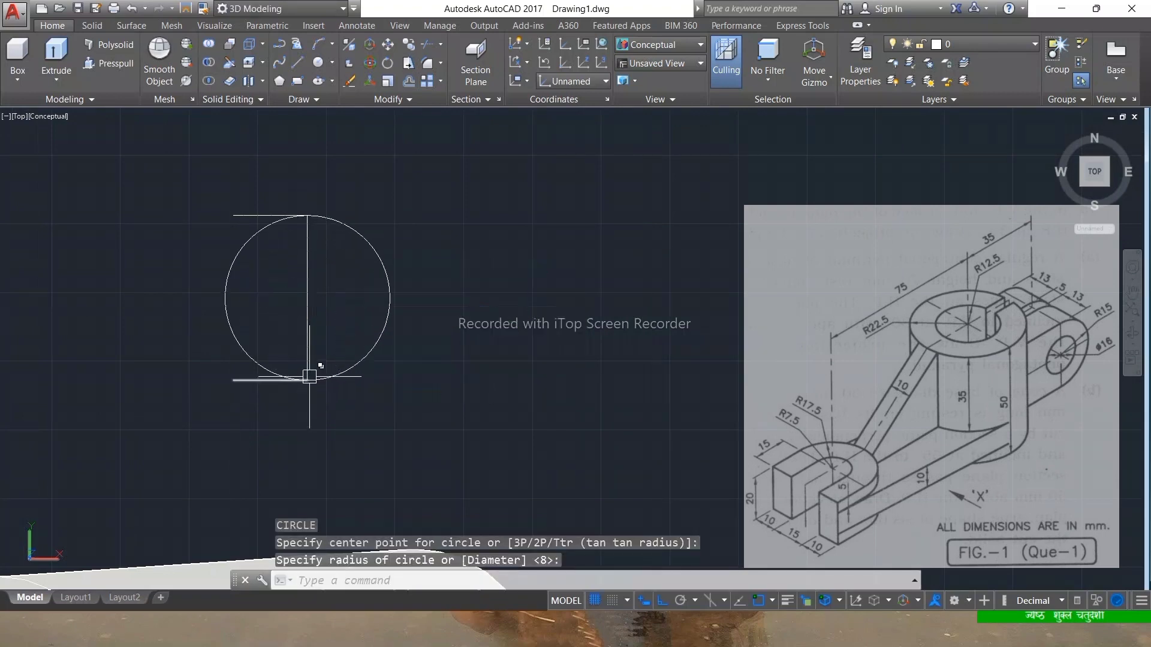
key("Return")
left_click(307, 298)
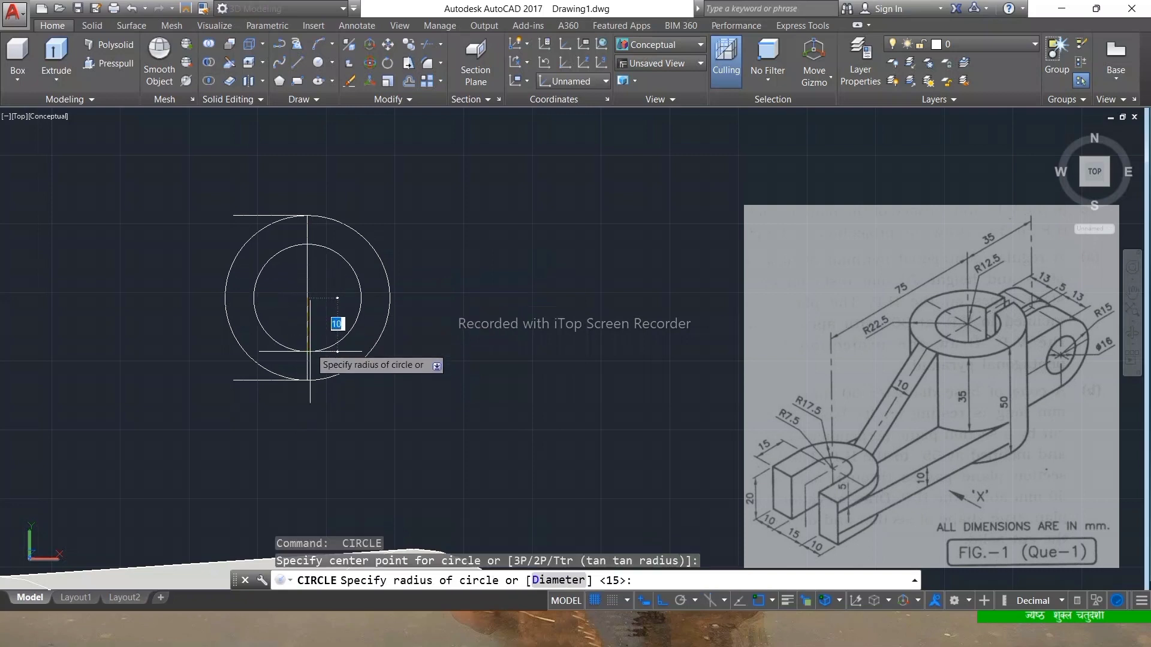
type("8")
key("Return")
key("Escape")
key("Escape")
- Trim the circle halves on the open side of the lug outline and remove the 30 mm vertical line
type("t")
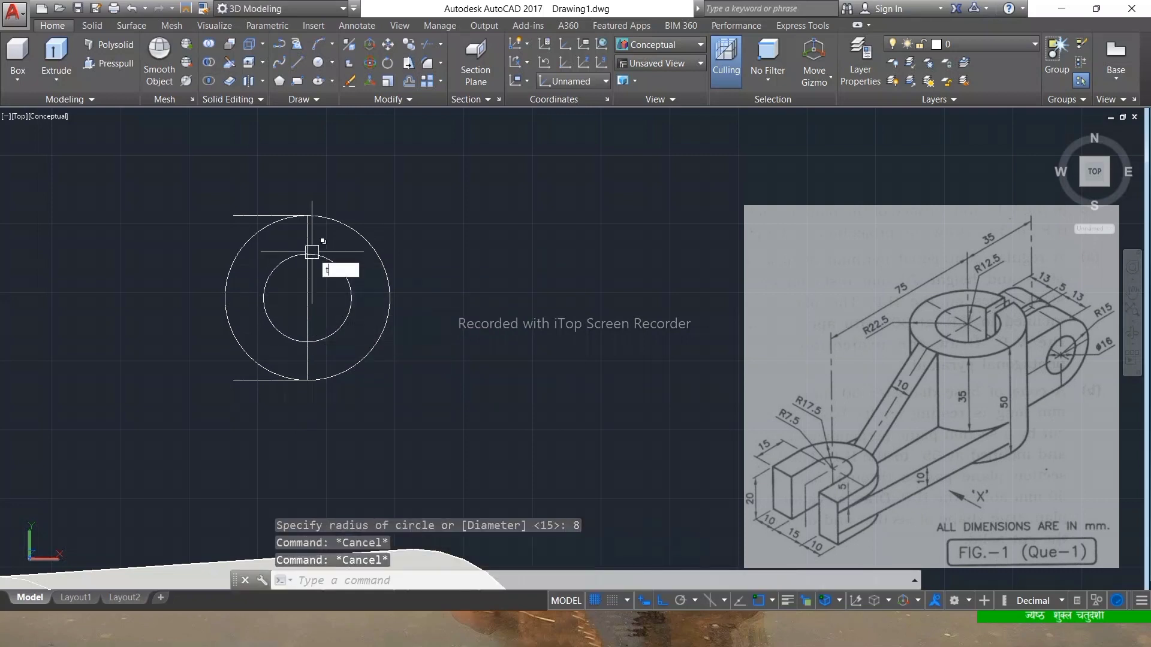
type("r")
key("Return")
key("Return")
left_click(275, 267)
left_click(250, 240)
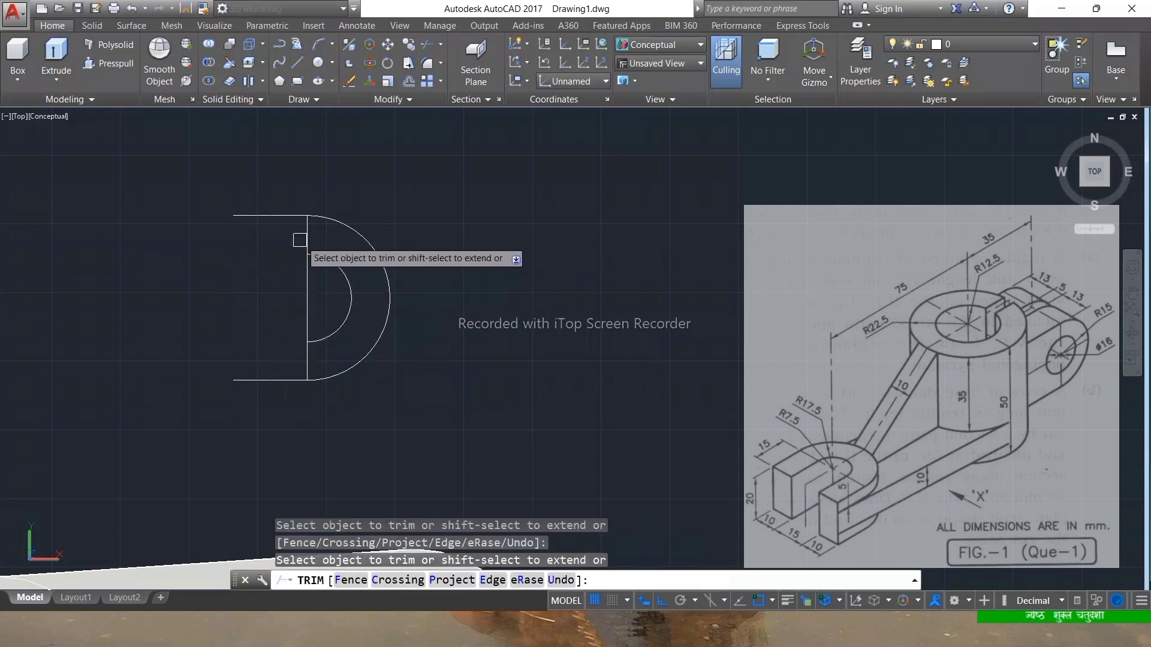
left_click(299, 240)
left_click(306, 304)
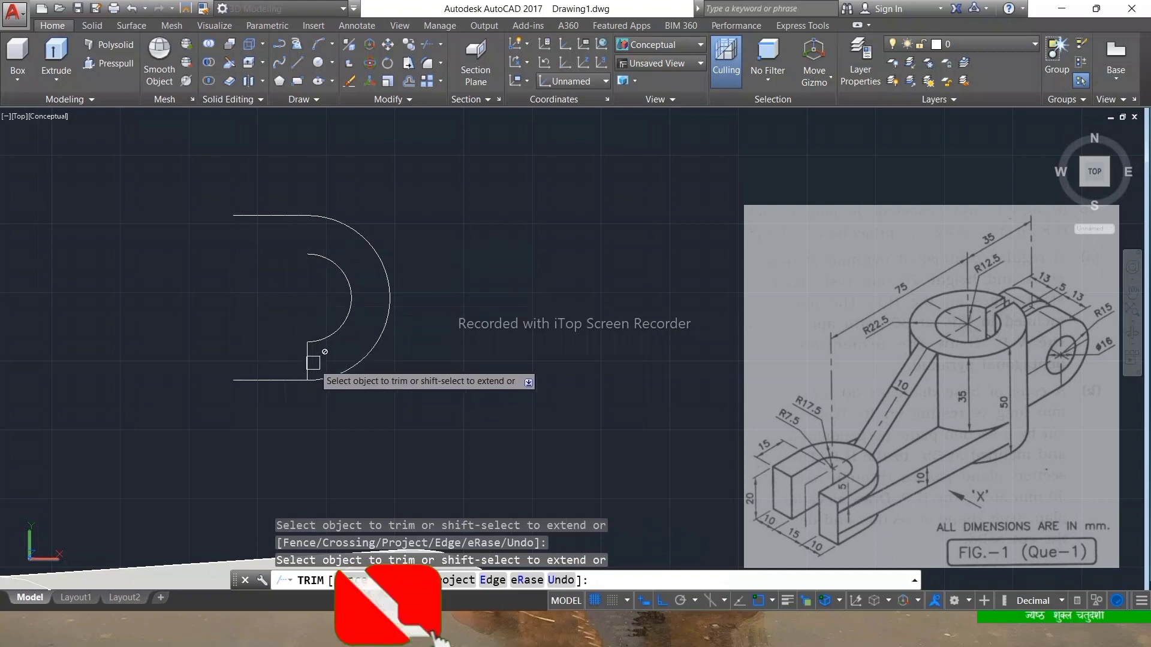
key("Escape")
left_click(307, 360)
key("Delete")
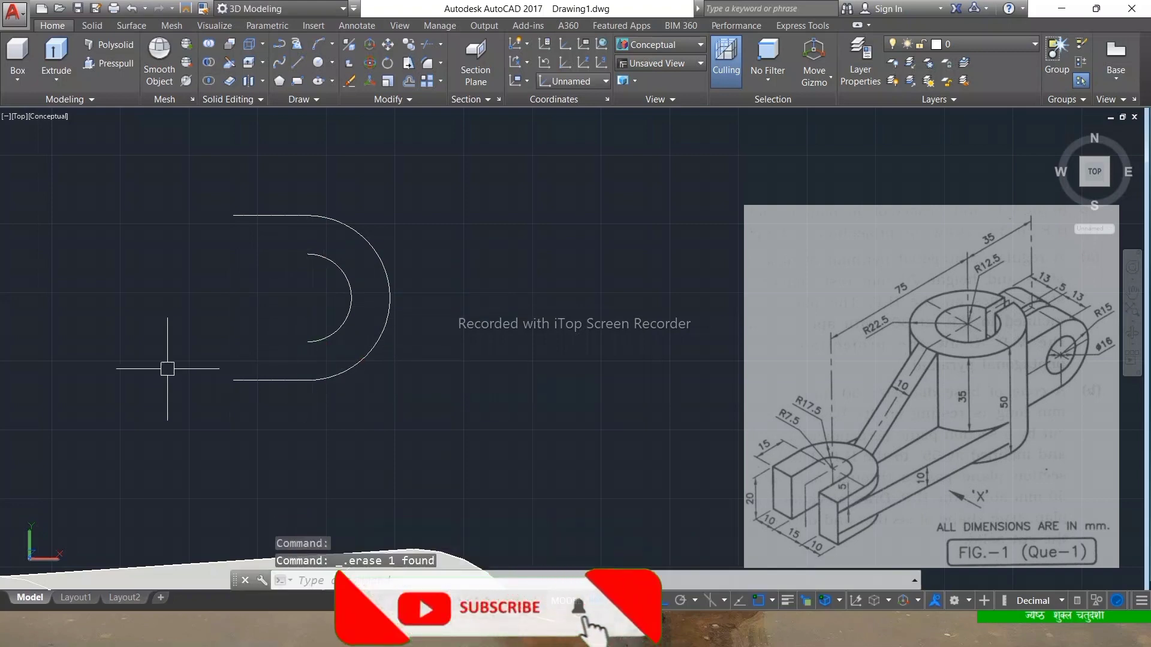
- Draw a full circle of radius 8 mm at the centre of the lug's rounded end
type("c")
key("Return")
left_click(307, 298)
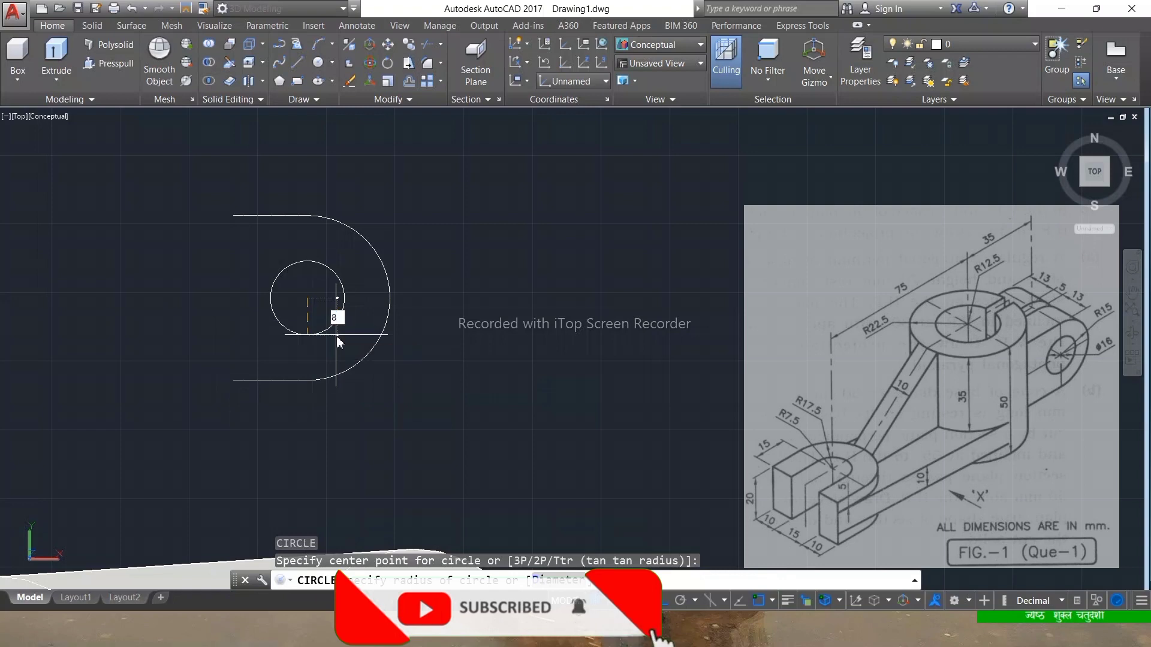
key("Return")
key("Escape")
key("Escape")
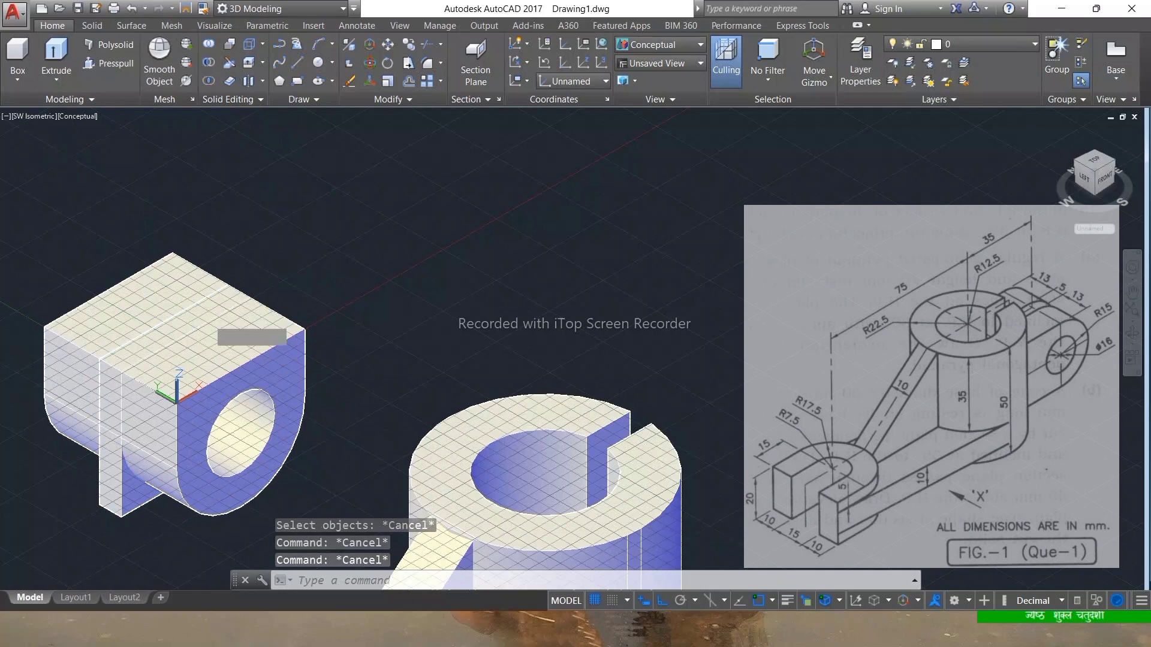
key("Return")
left_click(216, 378)
key("Return")
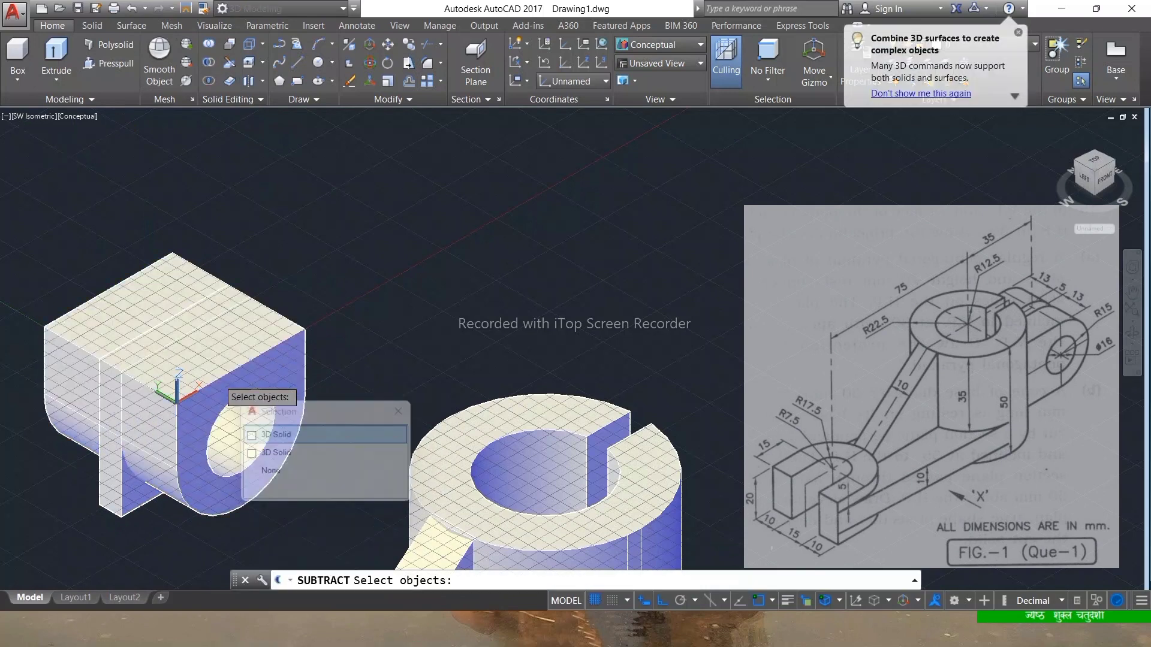
left_click(125, 502)
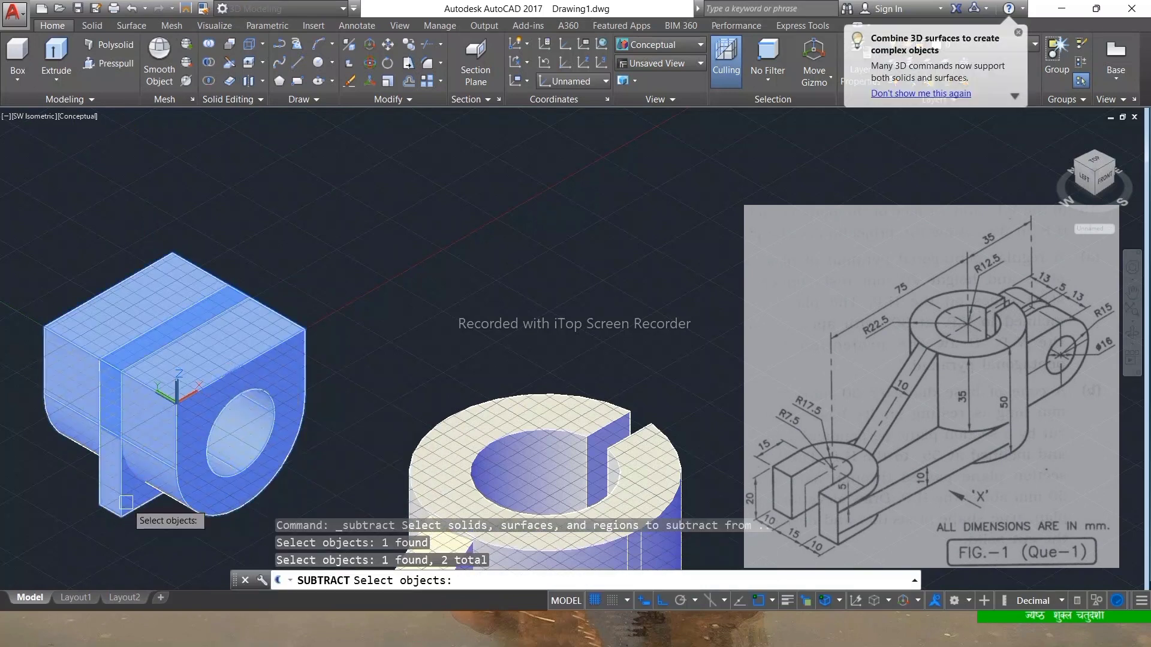
key("Return")
key("Escape")
key("Escape")
key("Escape")
key("Escape")
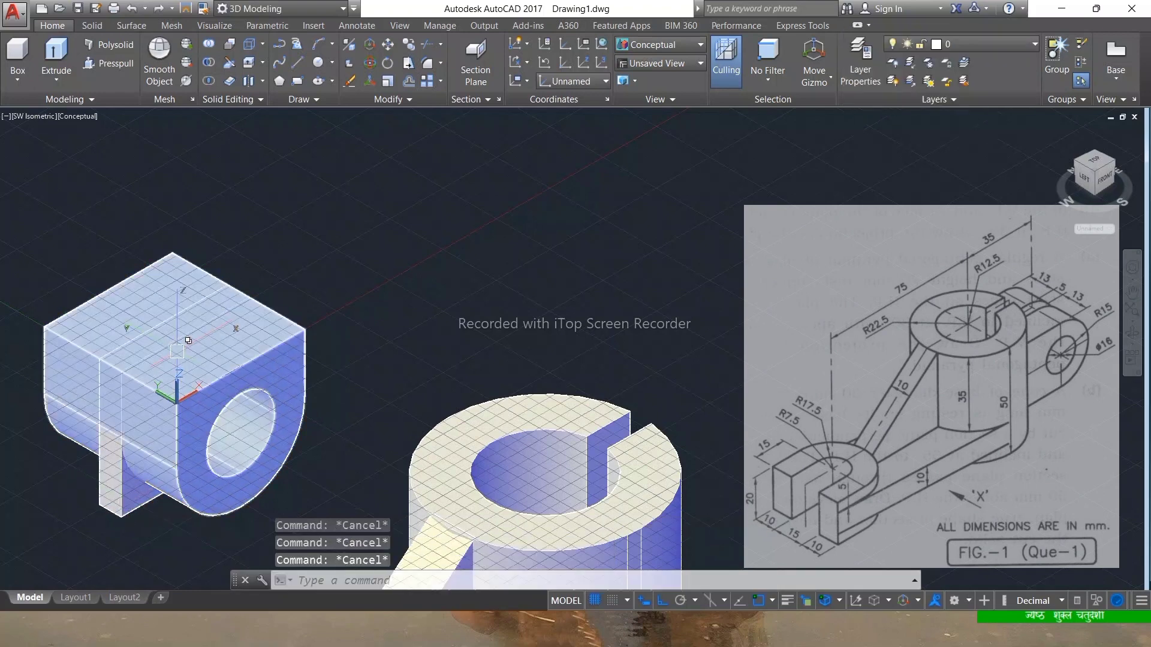
- Subtract the thin middle slab from the lug solid to cut the slot through it
left_click(206, 66)
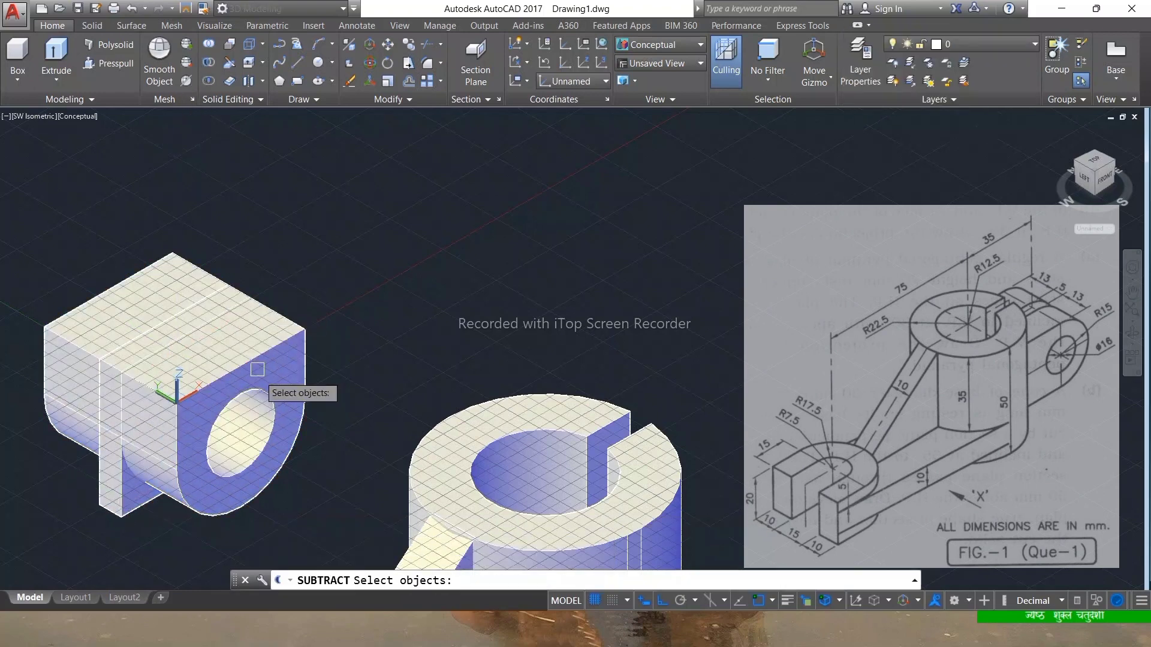
left_click(278, 378)
key("Return")
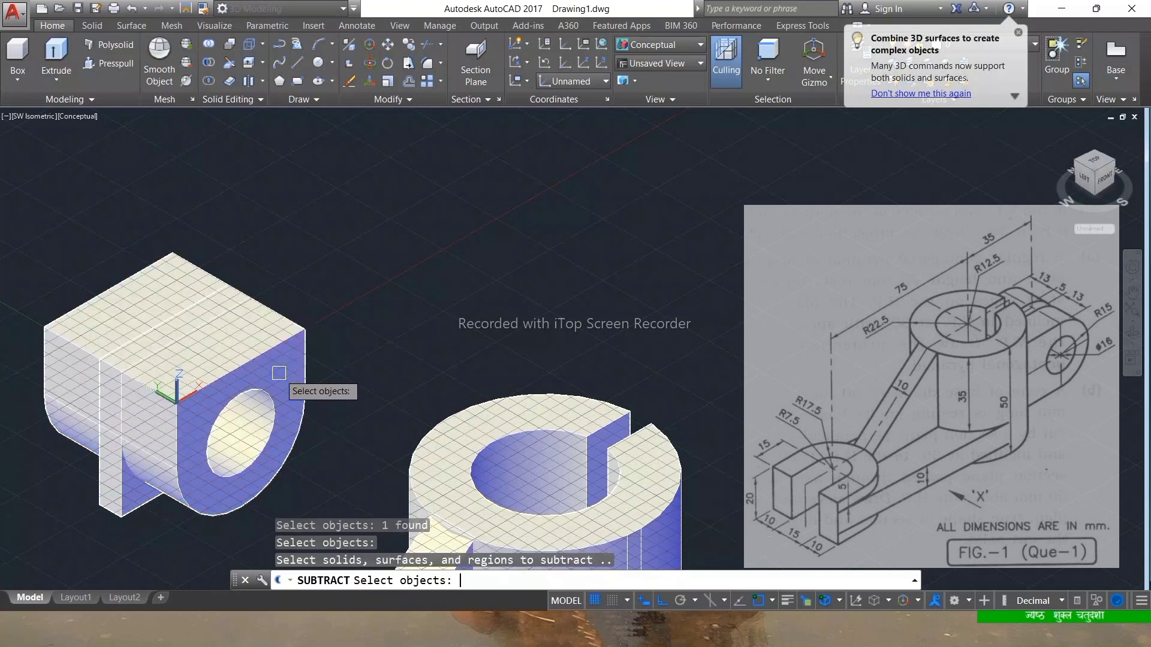
left_click(120, 483)
left_click(120, 483)
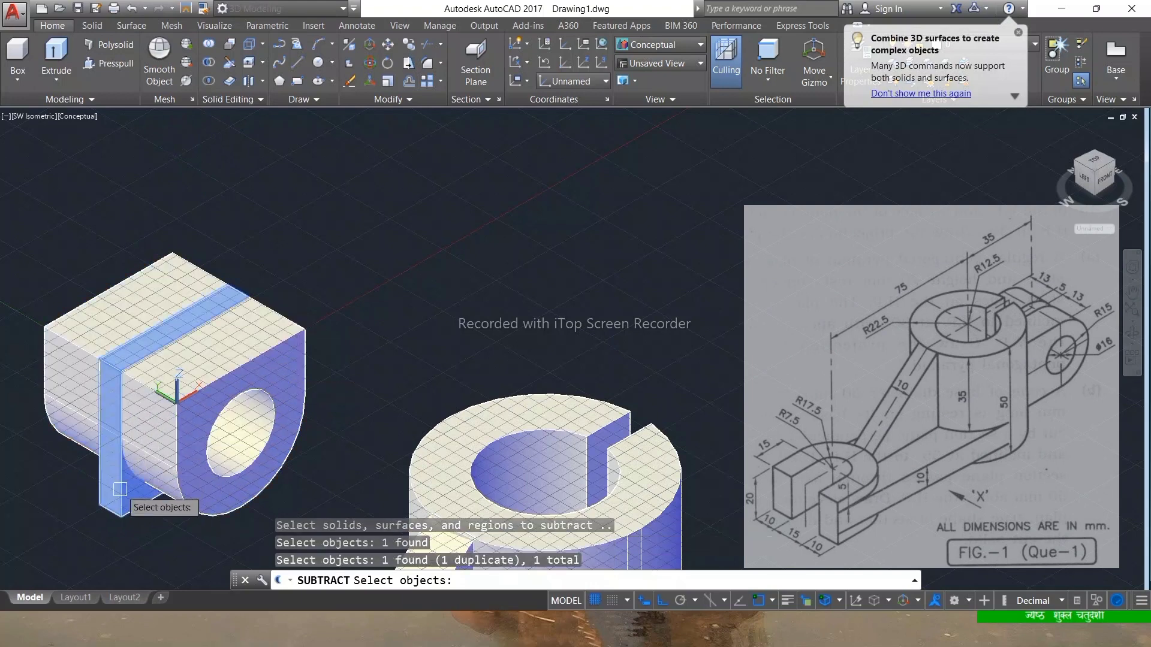
key("Return")
key("Escape")
key("Escape")
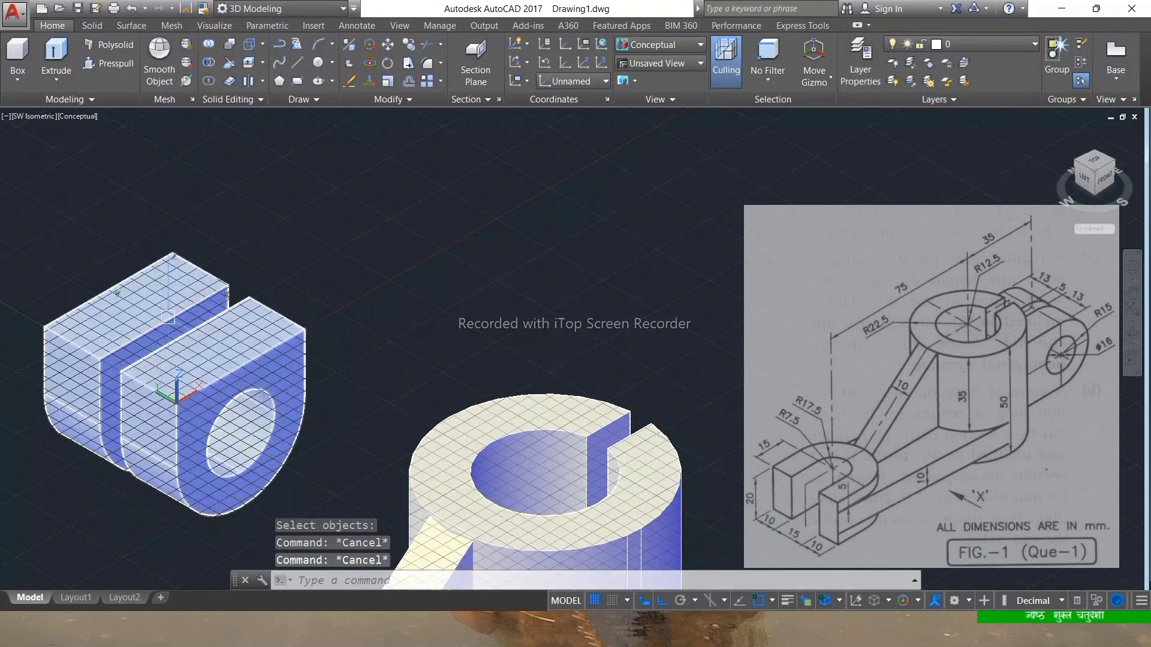
- Rotate the slotted lug 270° about the Y axis so its rounded end points along the positive X direction
scroll(198, 377, "down", 3)
left_click(232, 175)
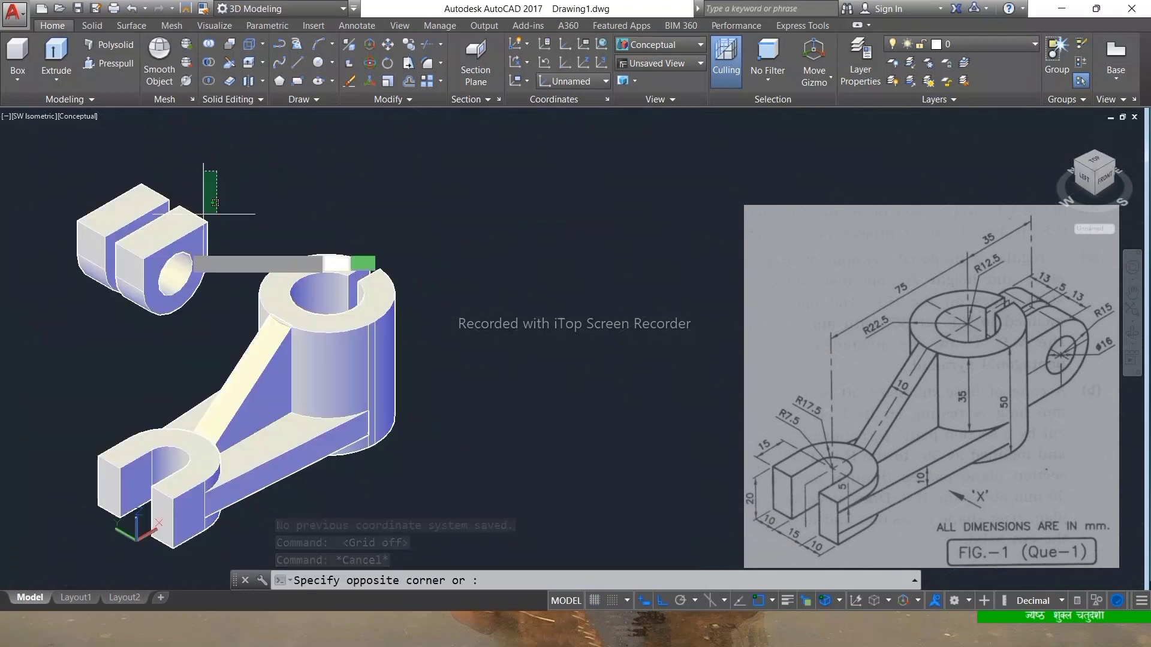
left_click(70, 296)
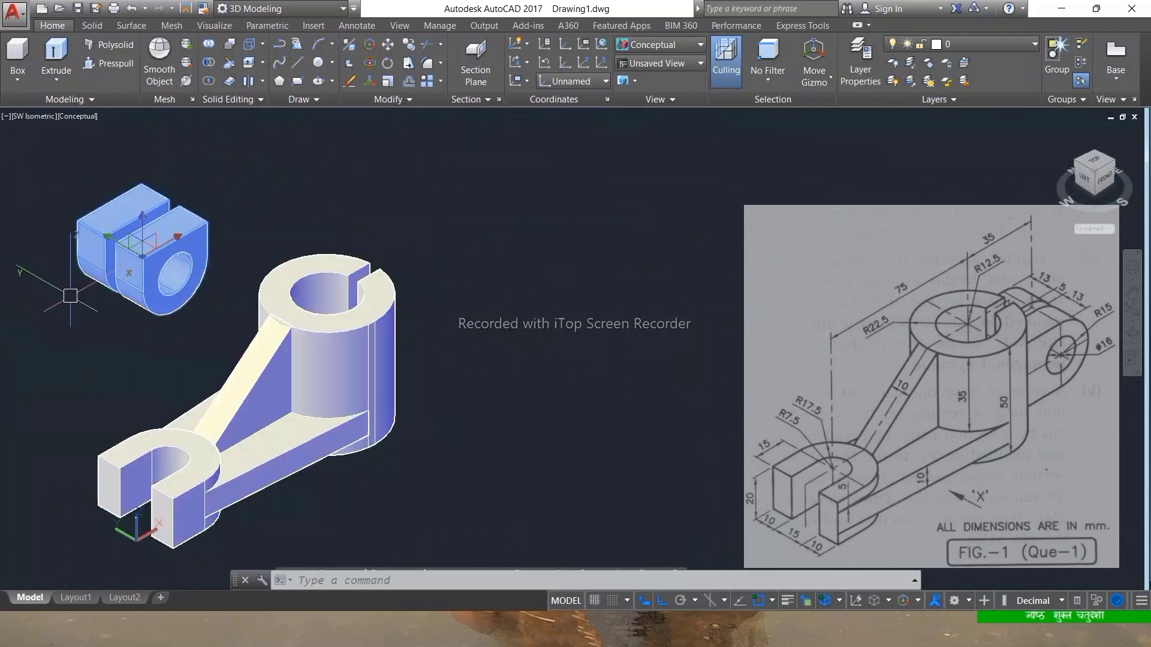
left_click(369, 63)
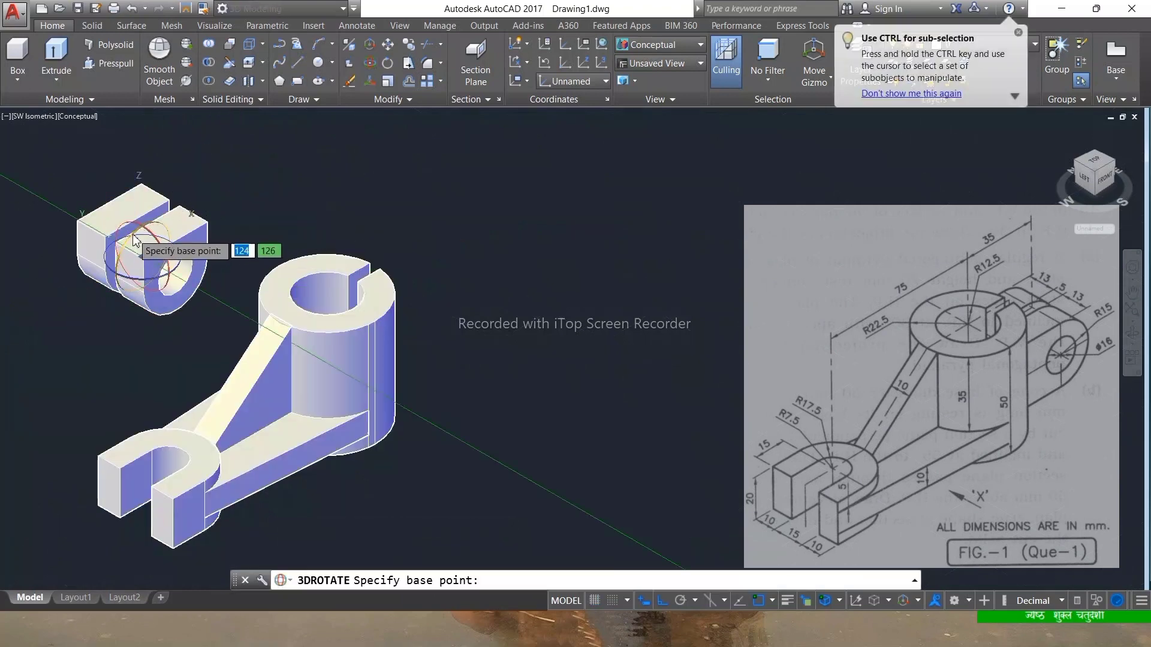
left_click(137, 238)
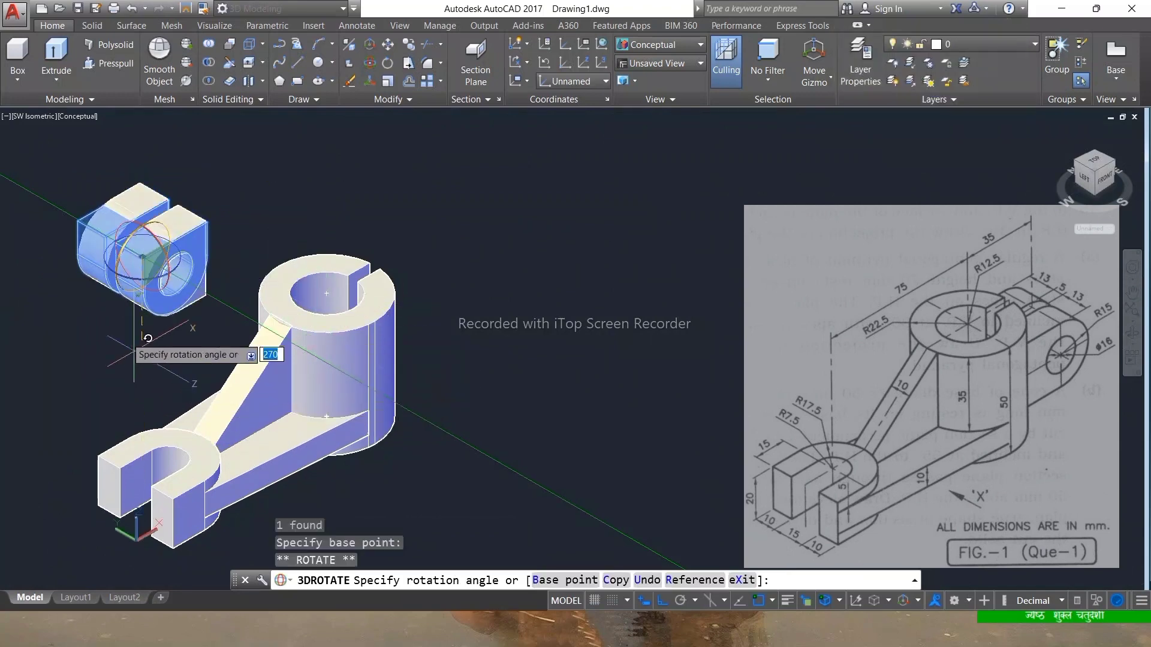
left_click(142, 261)
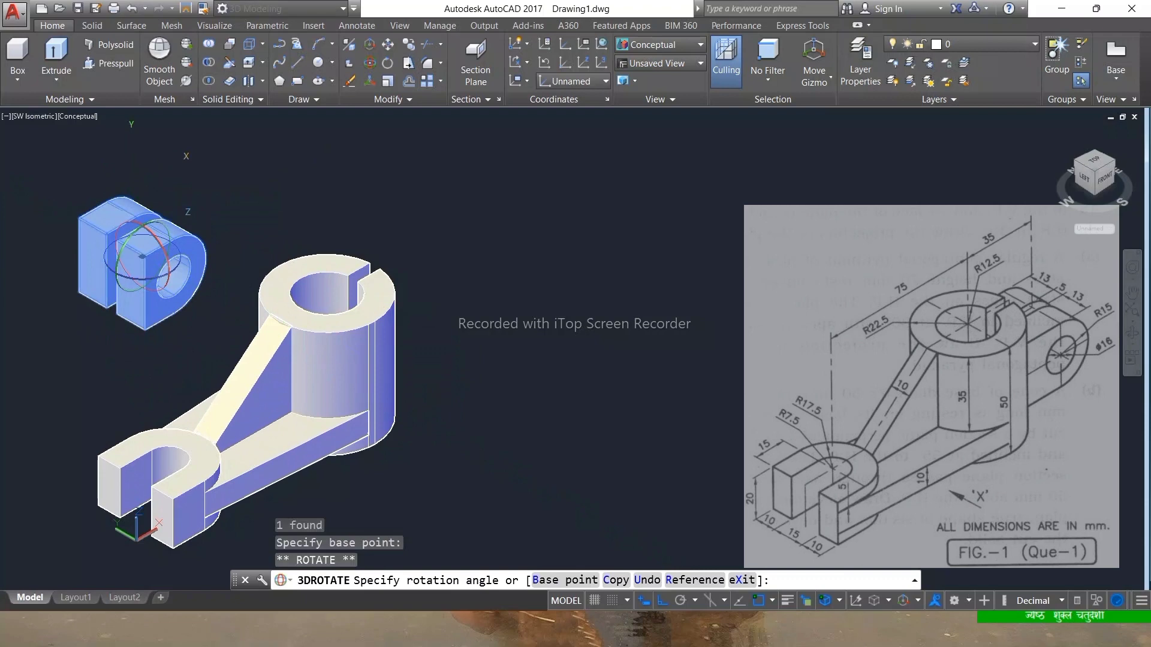
- Move the lug from its upper inner slot corner onto the outer corner of the slot in the cylinder's top face
scroll(105, 229, "up", 5)
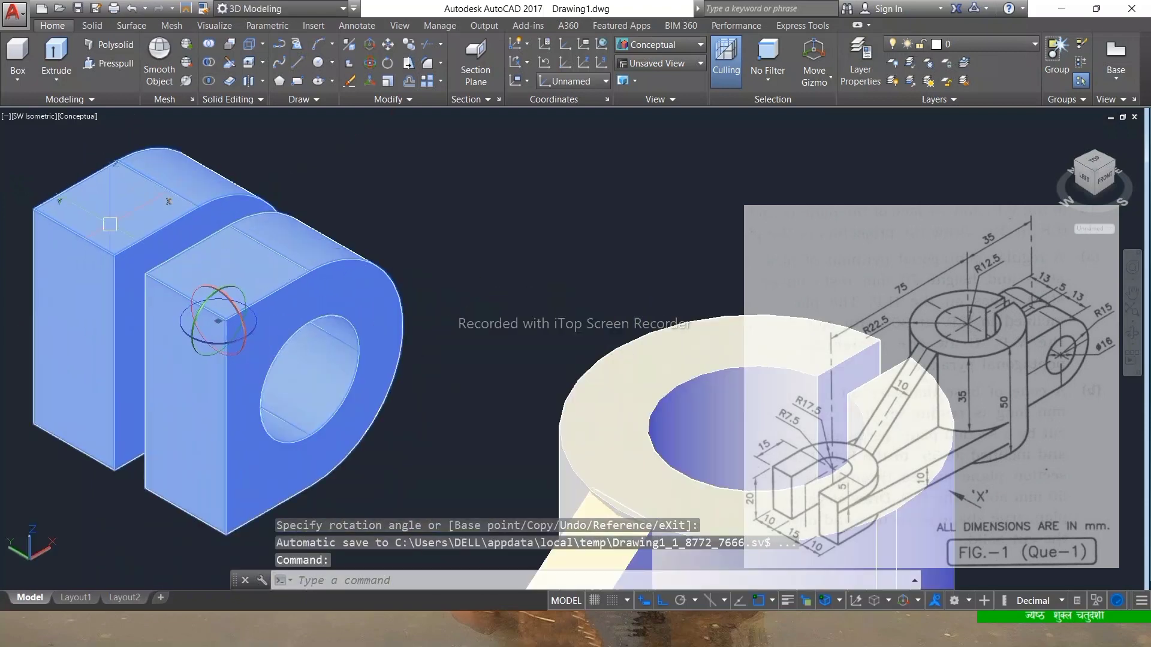
left_click(110, 224)
type("m")
key("Return")
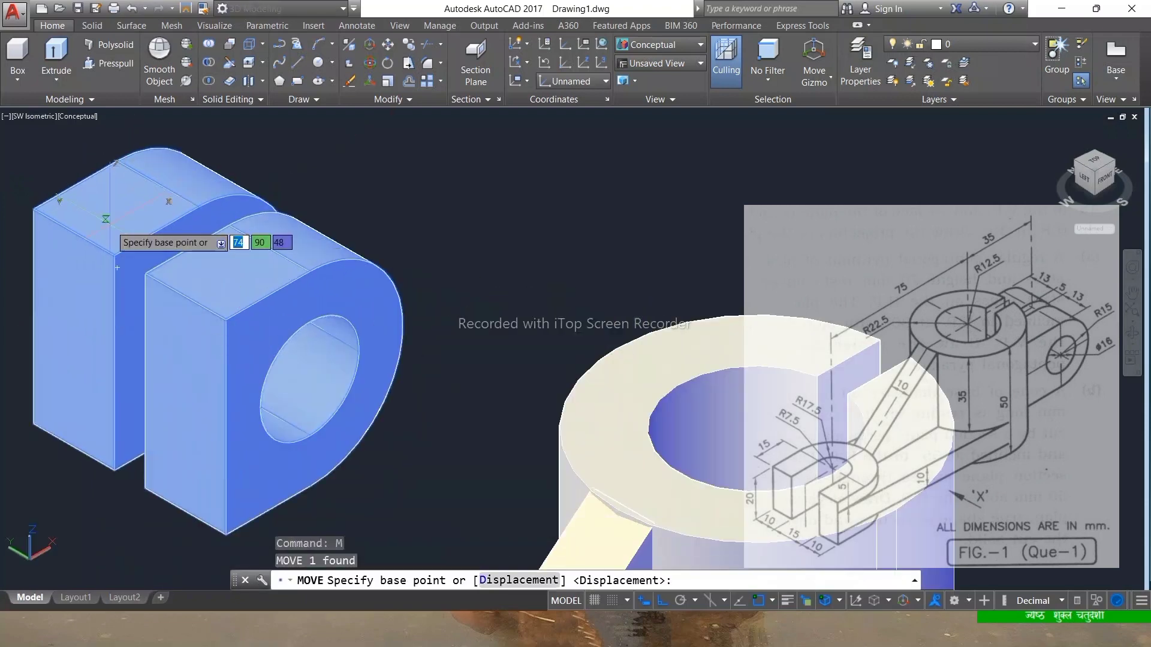
left_click(117, 268)
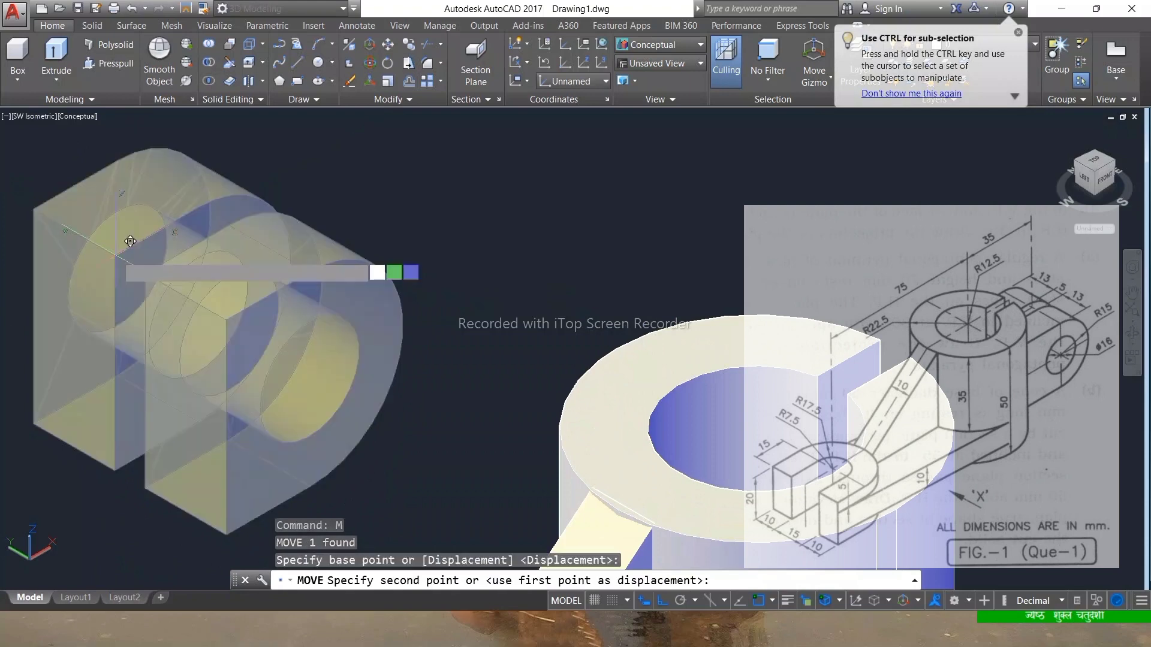
scroll(117, 268, "down", 5)
scroll(447, 321, "up", 5)
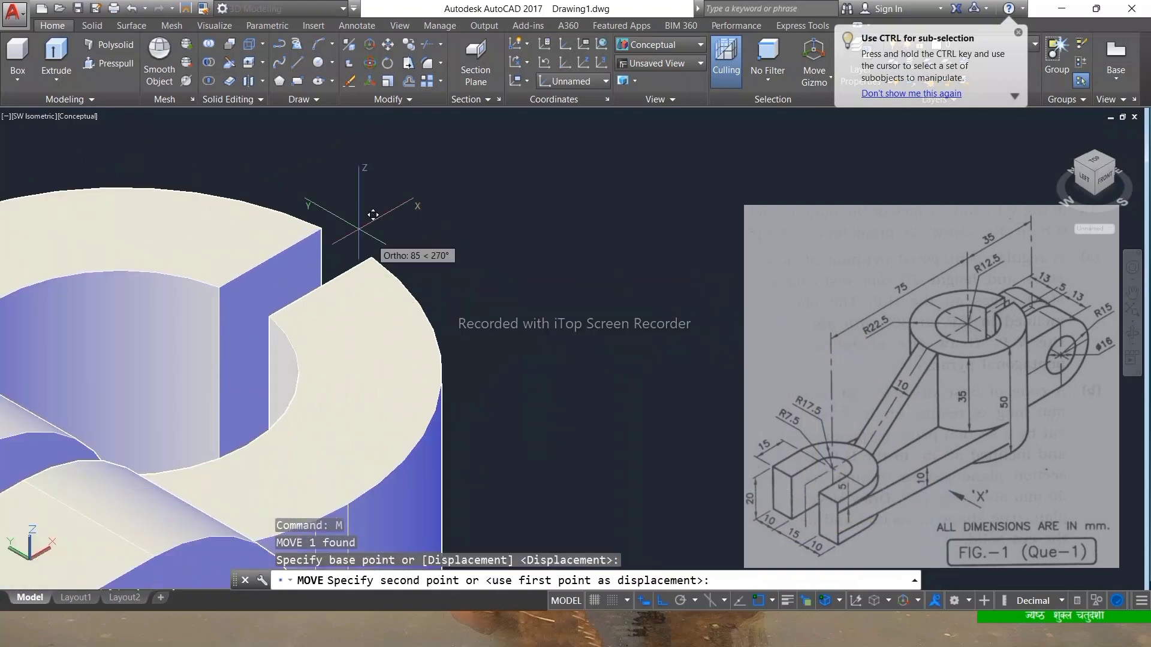
left_click(321, 228)
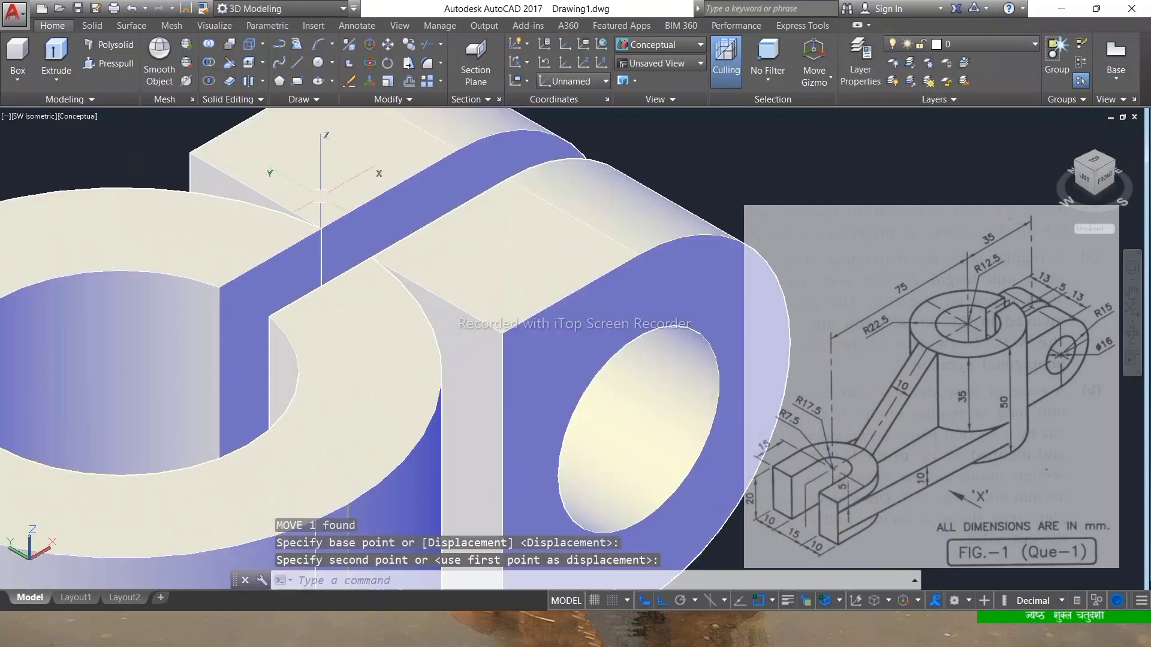
- Slide the lug along the X axis towards the cylinder so its flat ends sit inside the cylinder wall
scroll(378, 273, "down", 5)
scroll(378, 272, "up", 5)
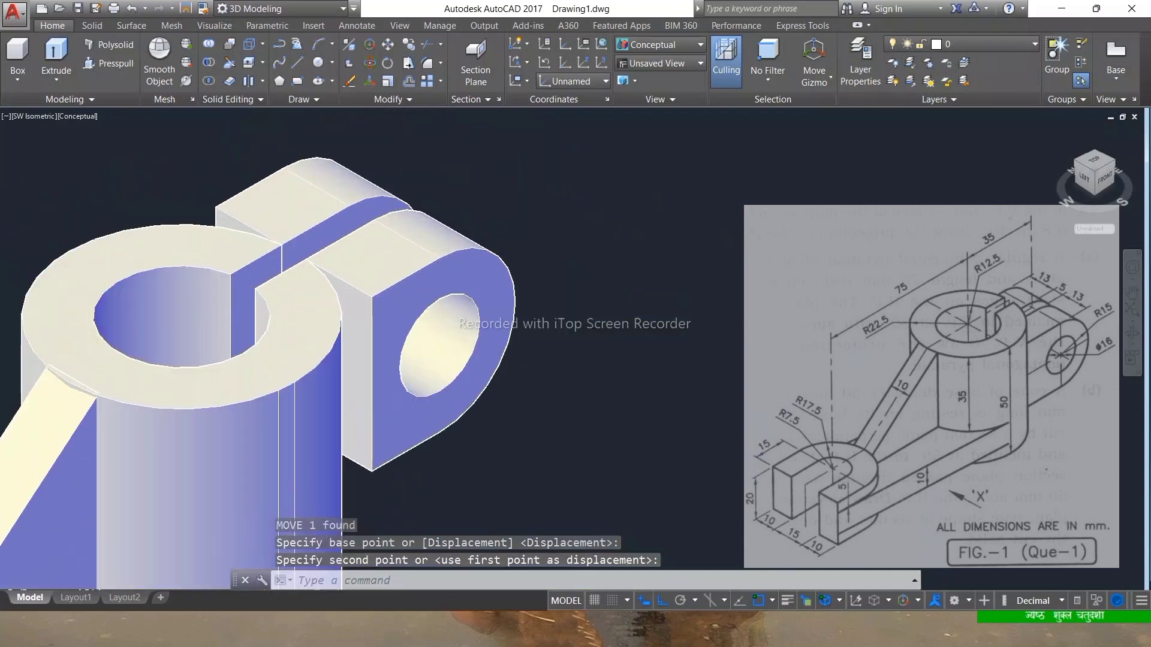
left_click(363, 265)
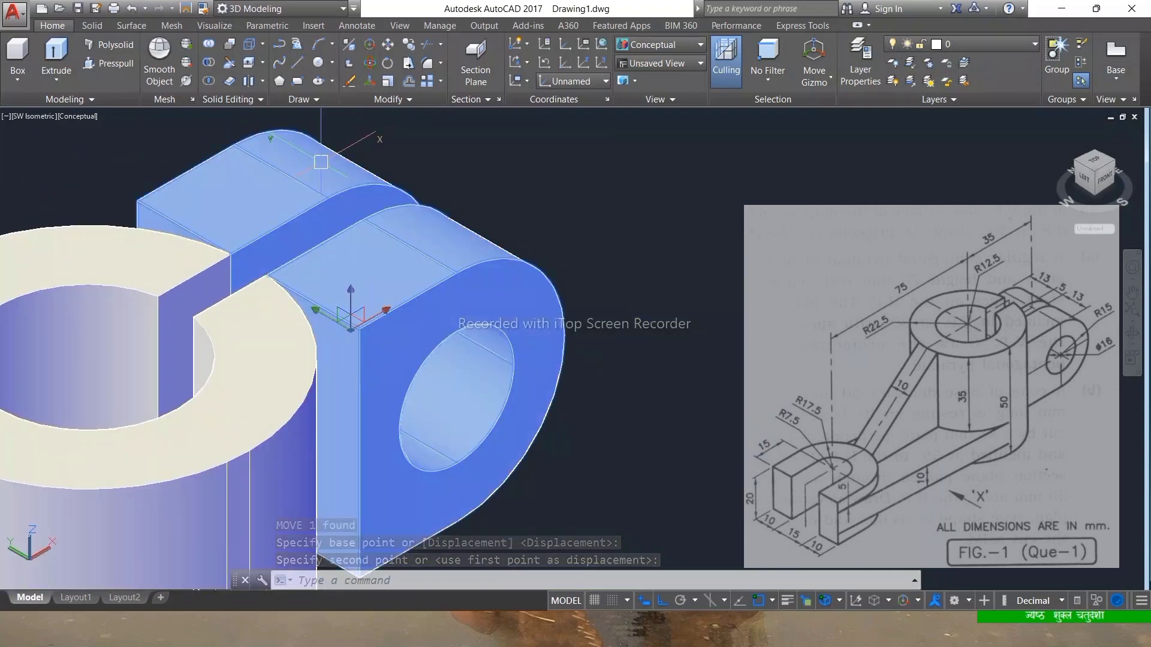
left_click(386, 314)
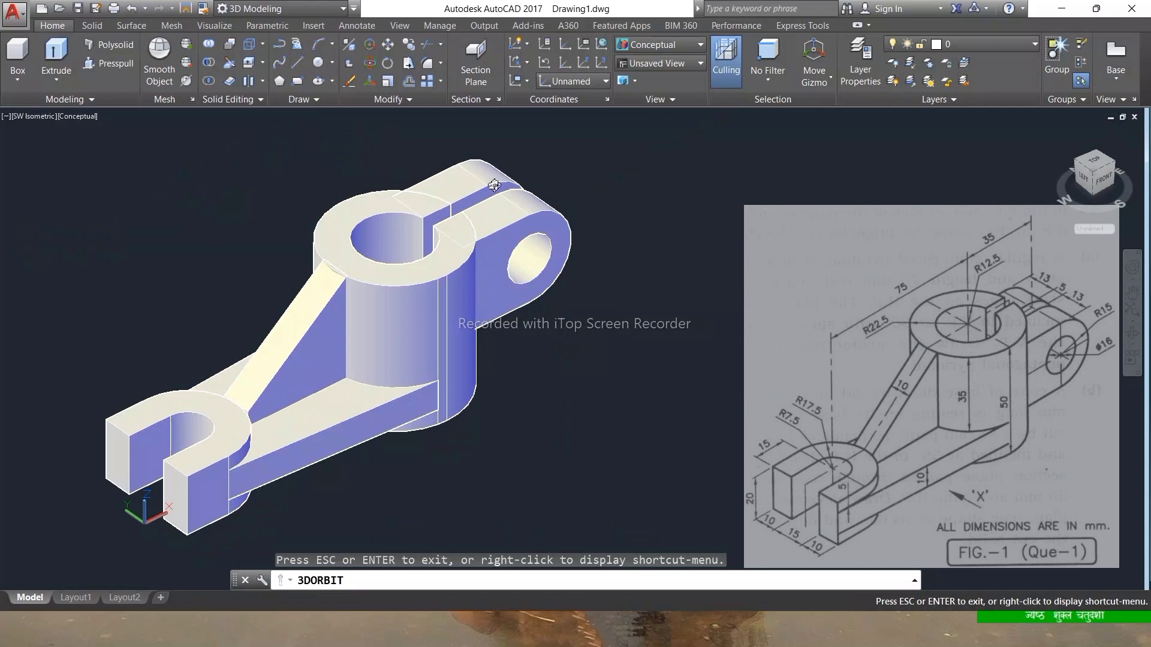
key("Escape")
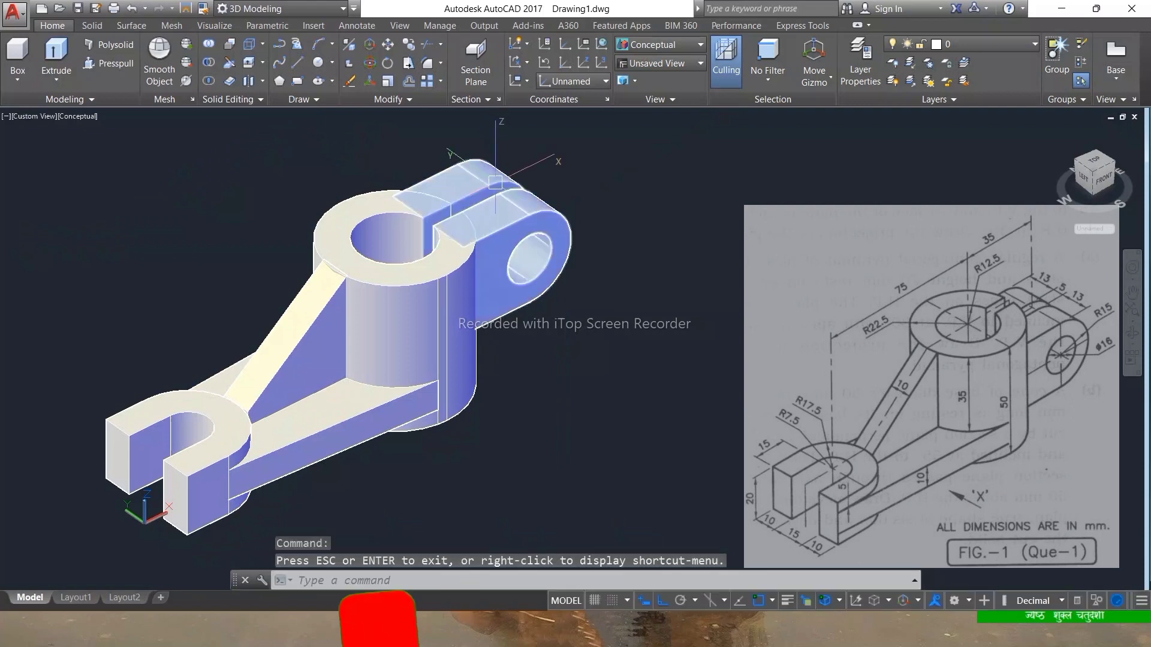
- Move the lug 12.5 mm down along the Z axis
left_click(495, 181)
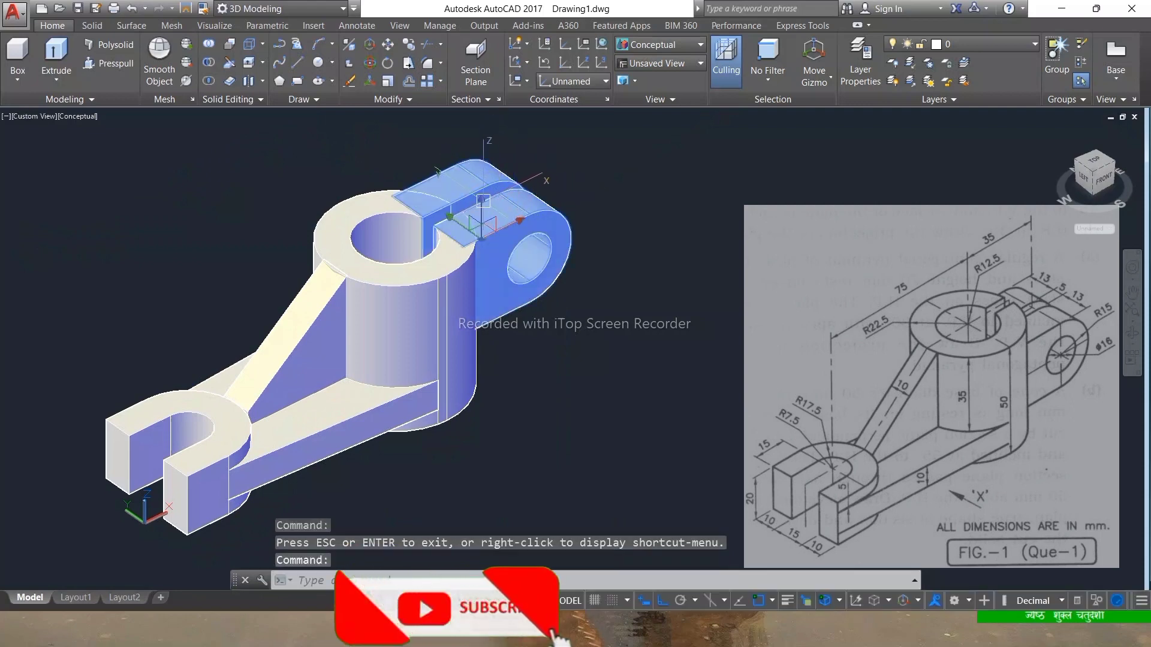
left_click(482, 210)
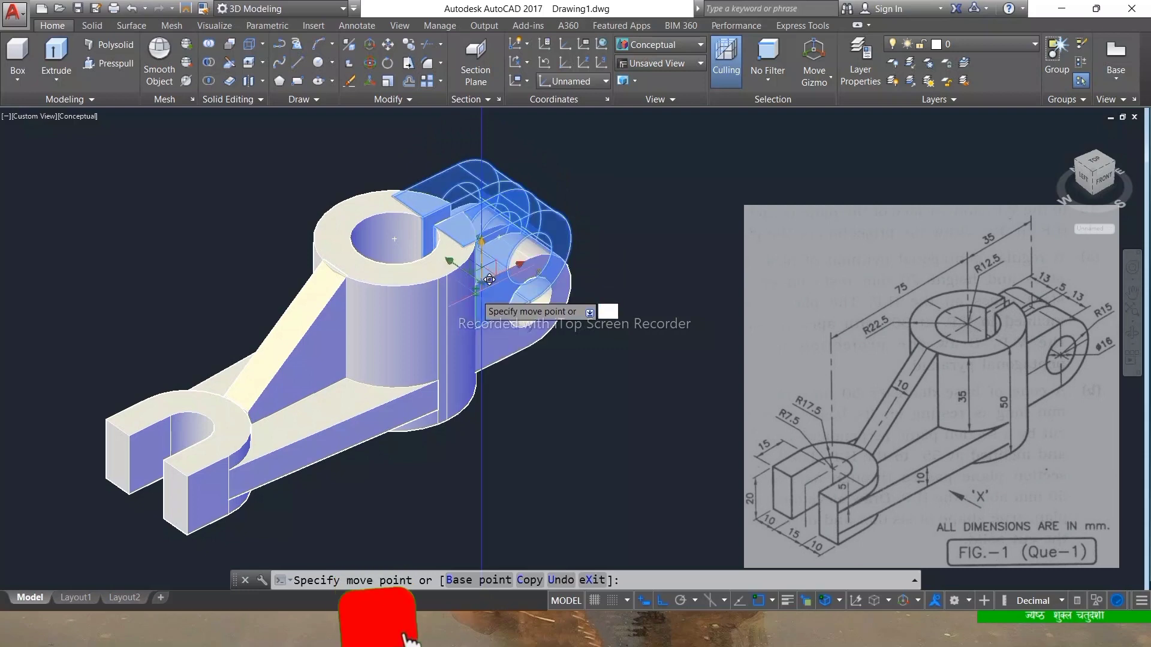
type("12.5")
key("Return")
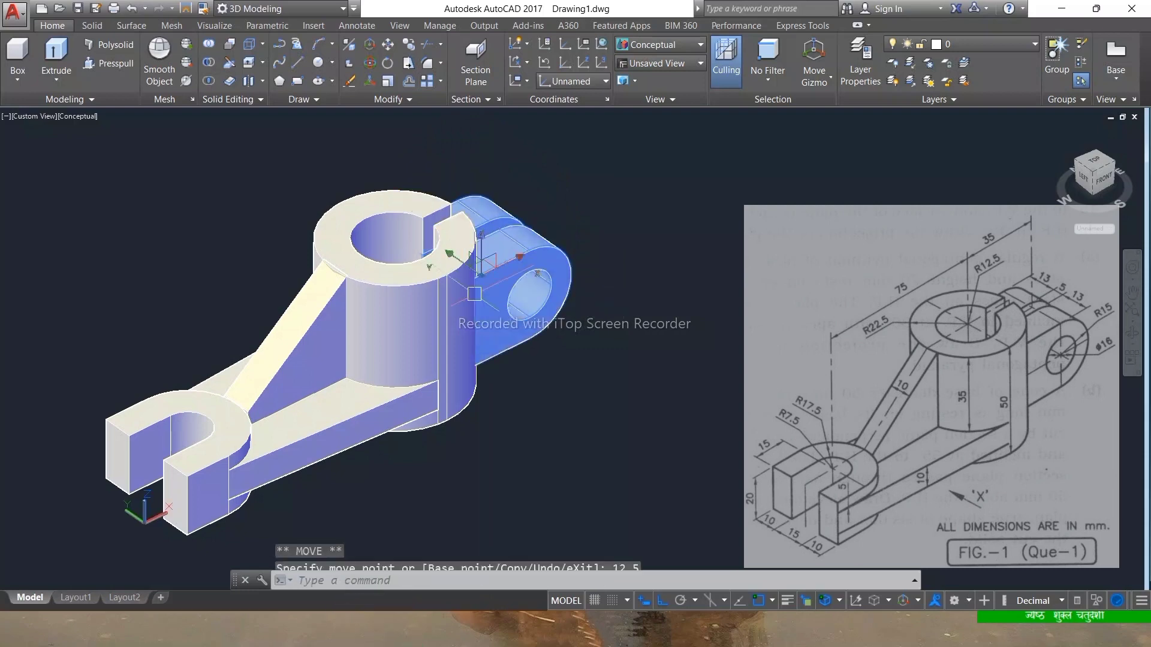
key("Escape")
key("Escape")
- Switch to the clean full-screen view and orbit the finished bracket to inspect it from several sides
key("ctrl+0")
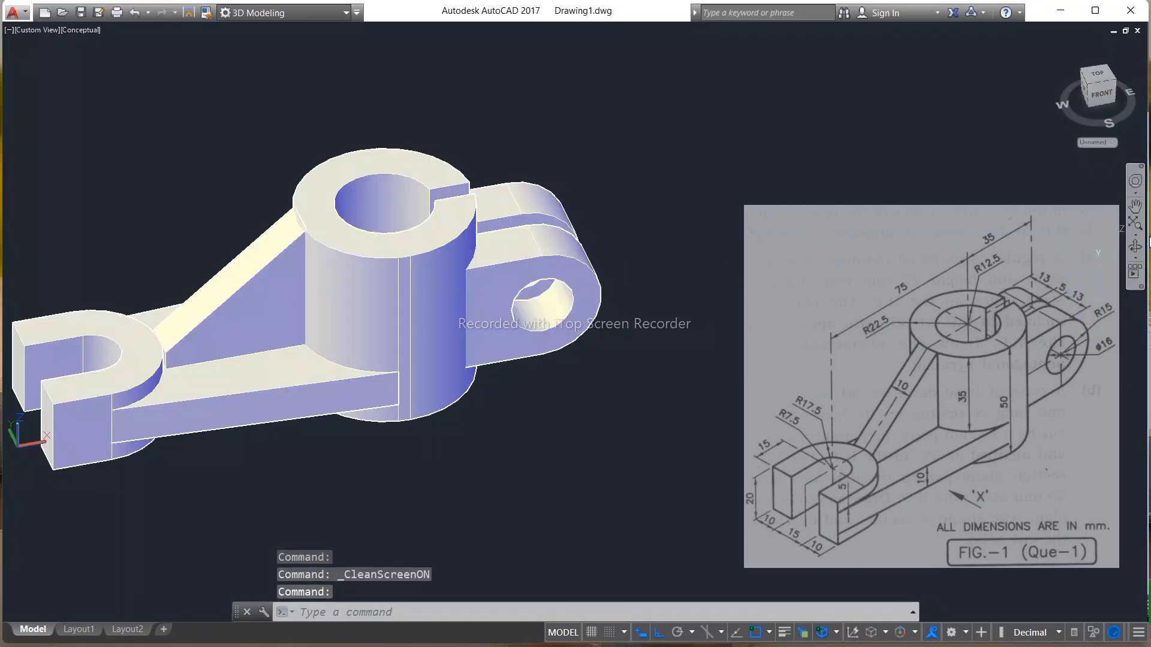
left_click(1136, 246)
left_click_drag(604, 430, 251, 364)
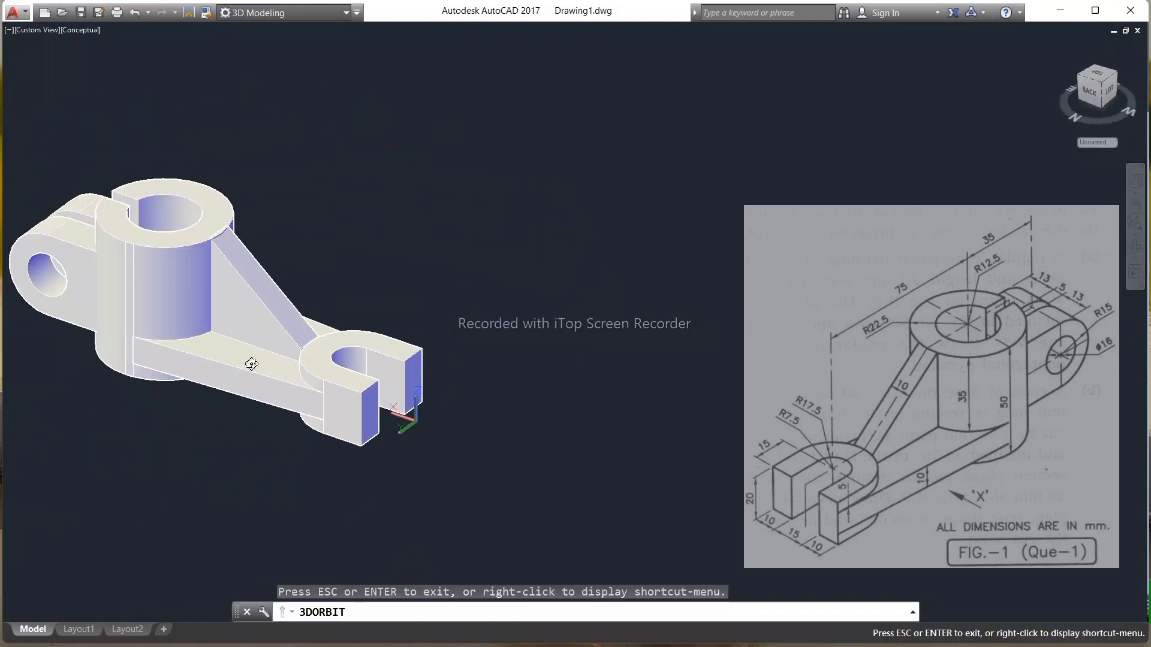
left_click_drag(460, 311, 524, 401)
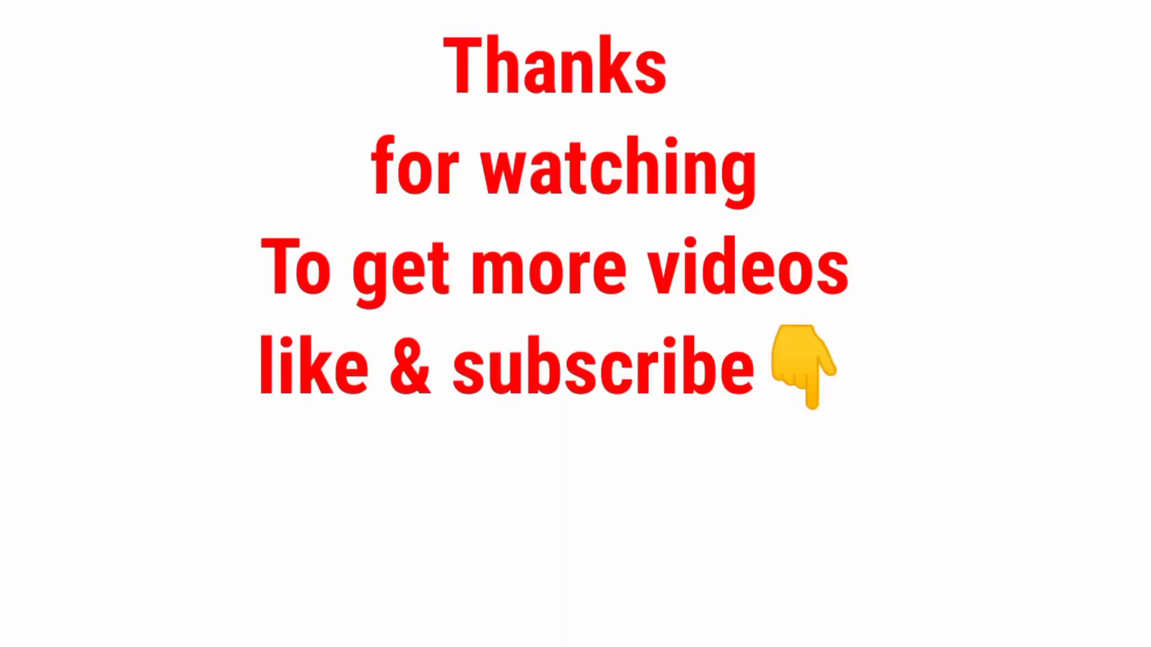